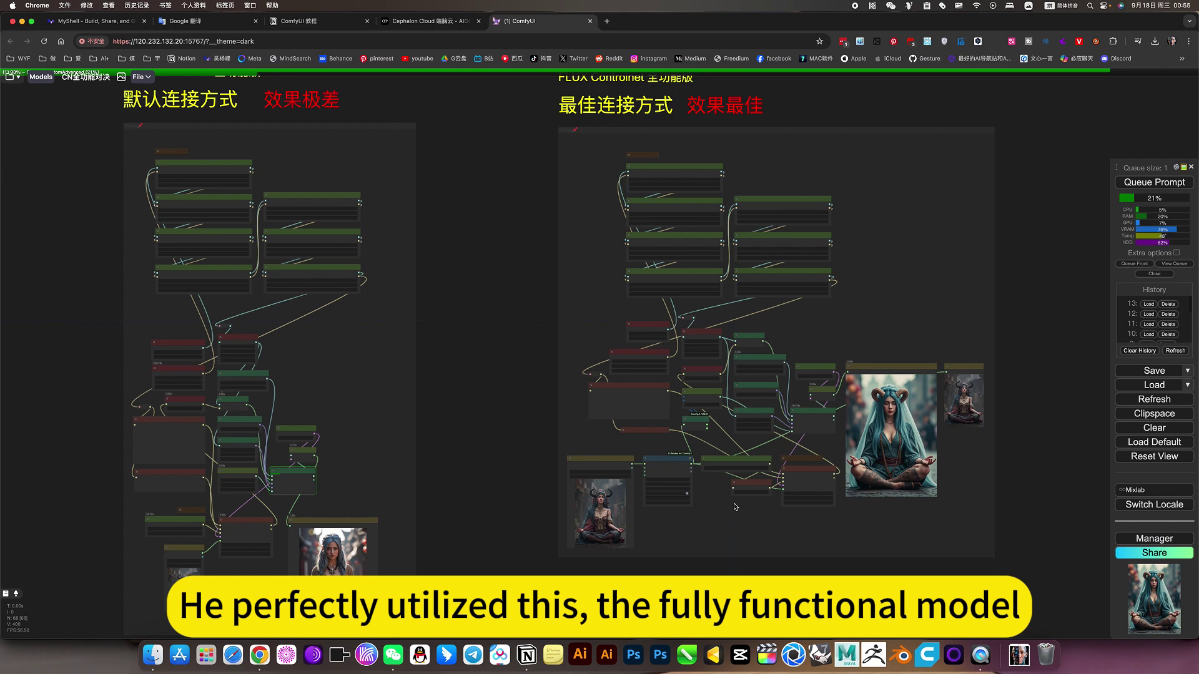
Look through the available models in the Load ControlNet Model node of the best-connection workflow (最佳连接方式), keeping the current model
scroll(755, 483, up, 10)
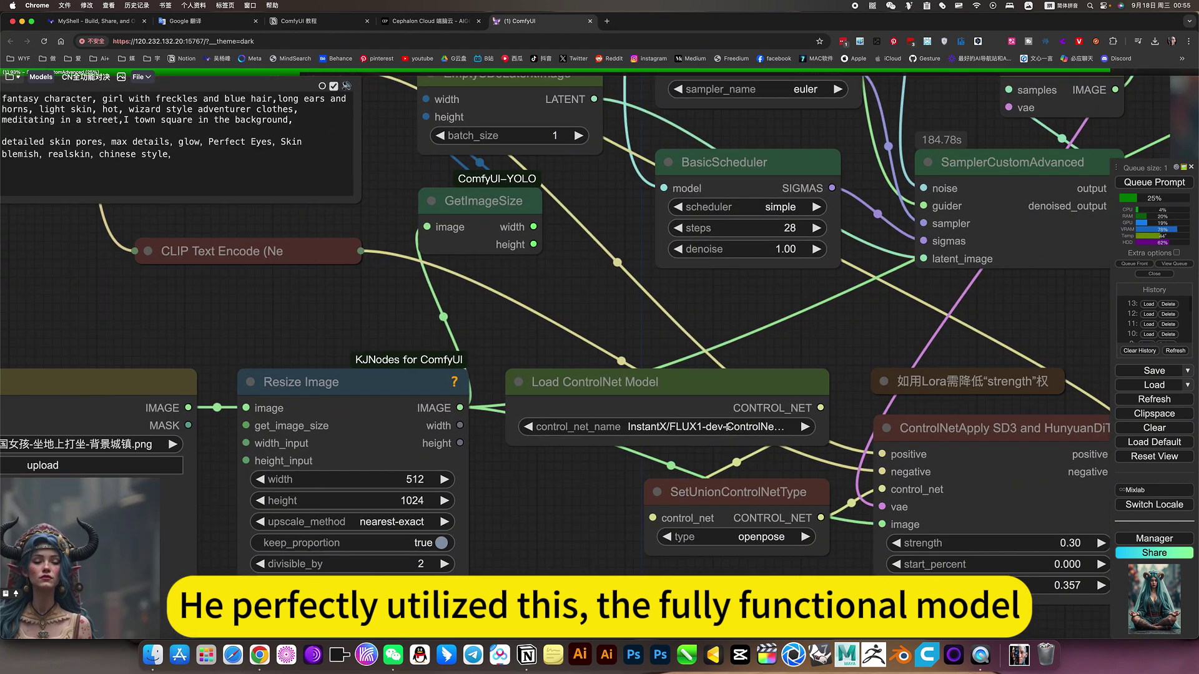
click(726, 427)
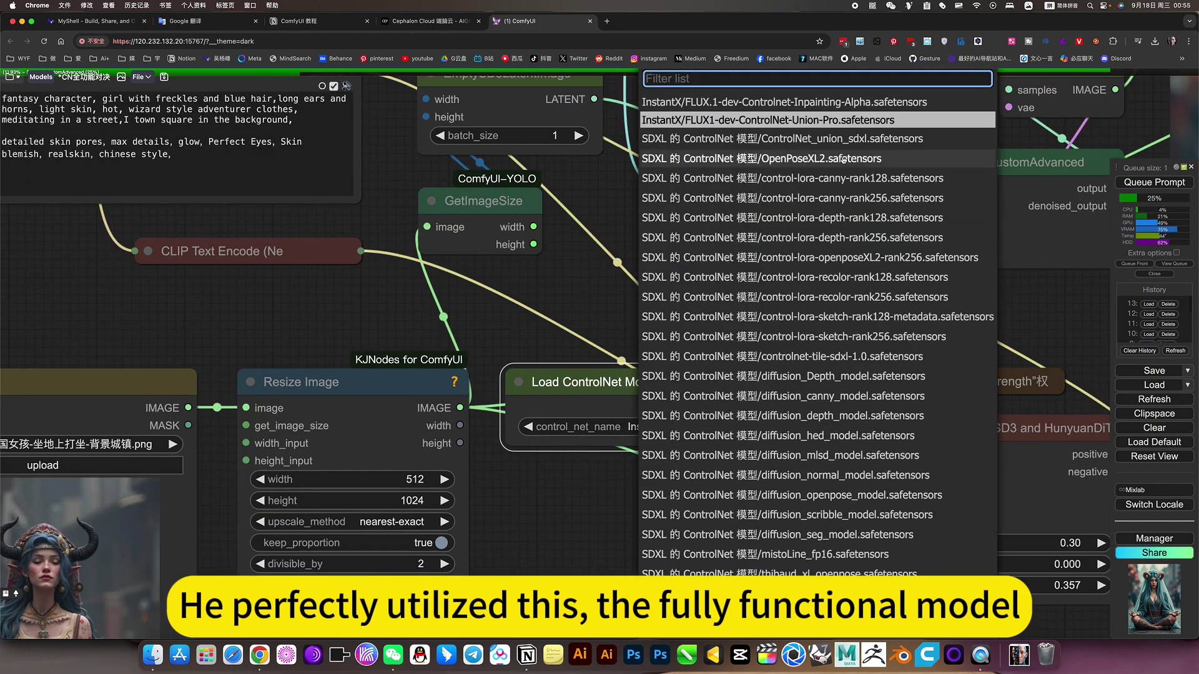
scroll(600, 497, down, 4)
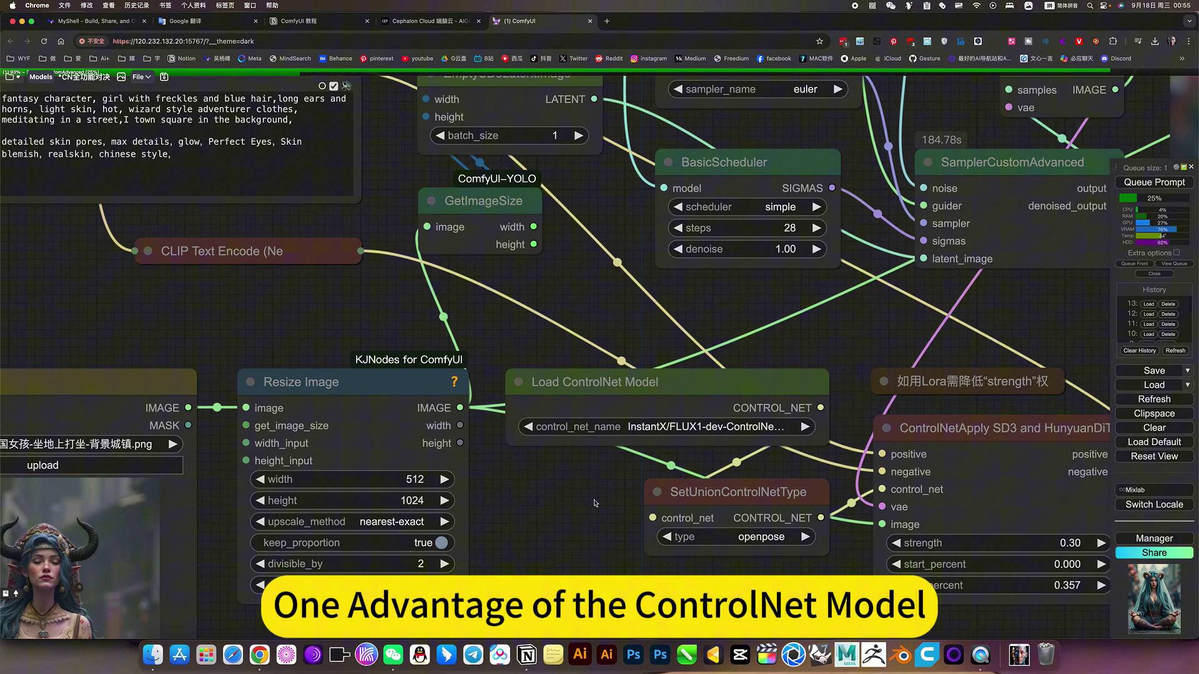
scroll(880, 430, down, 6)
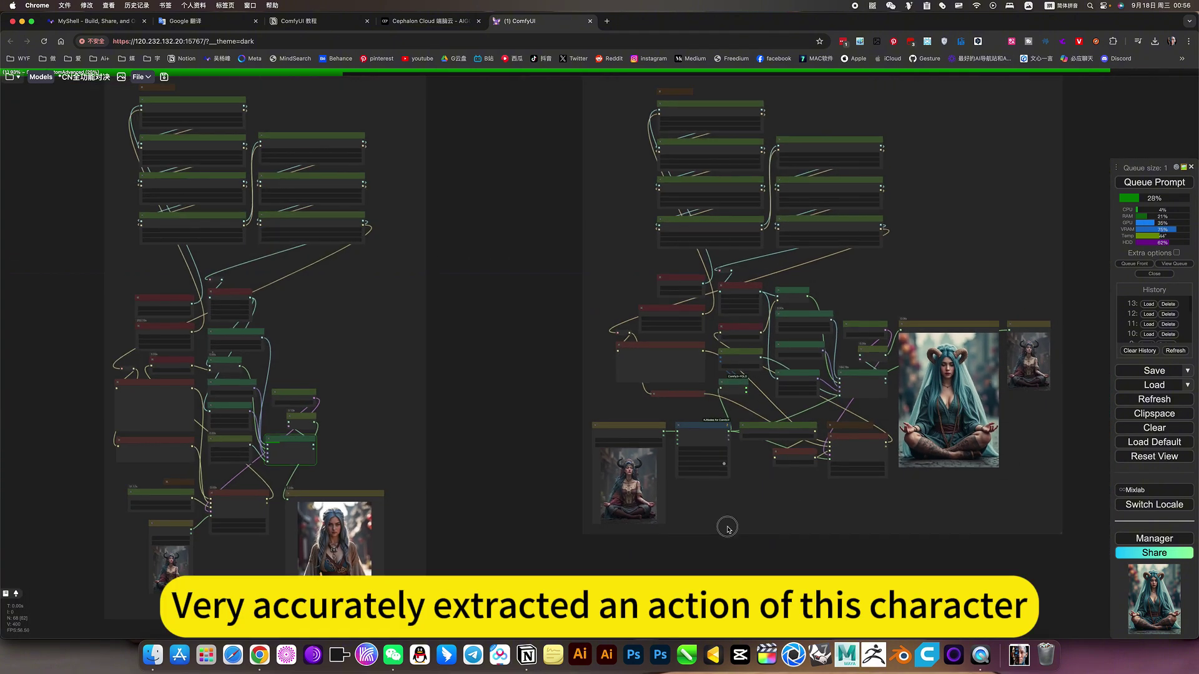
Examine the reference image, the ControlNet nodes and the generated preview in the best-connection workflow
drag(728, 527, 681, 555)
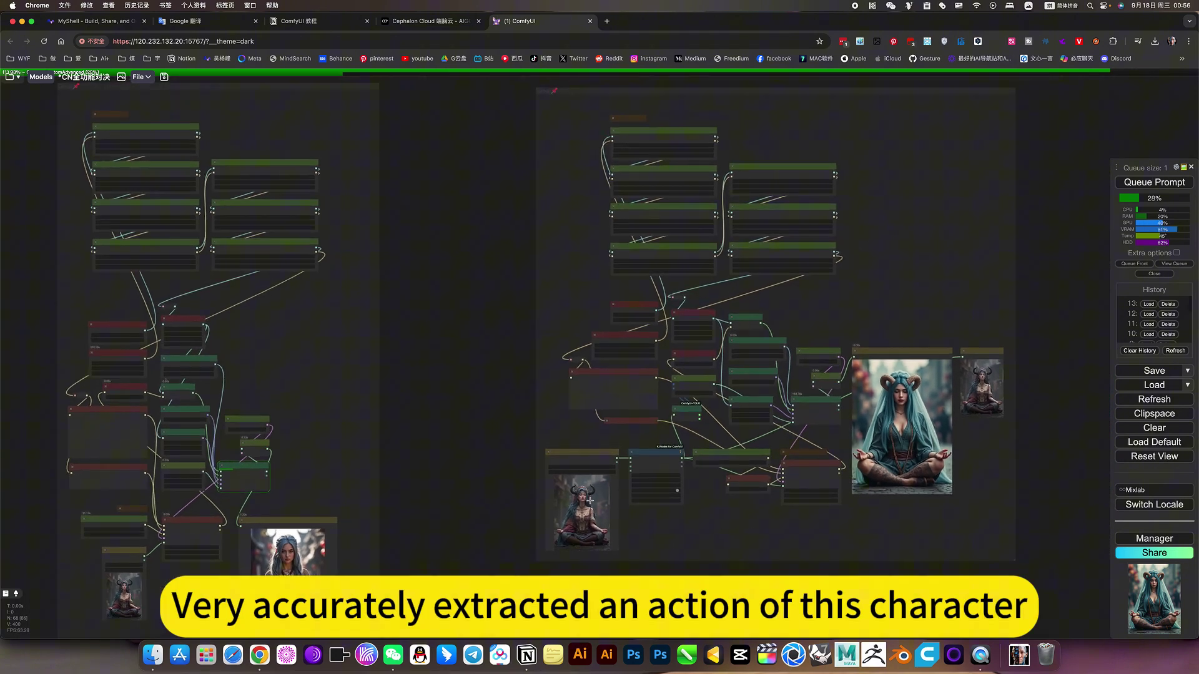
scroll(736, 493, up, 6)
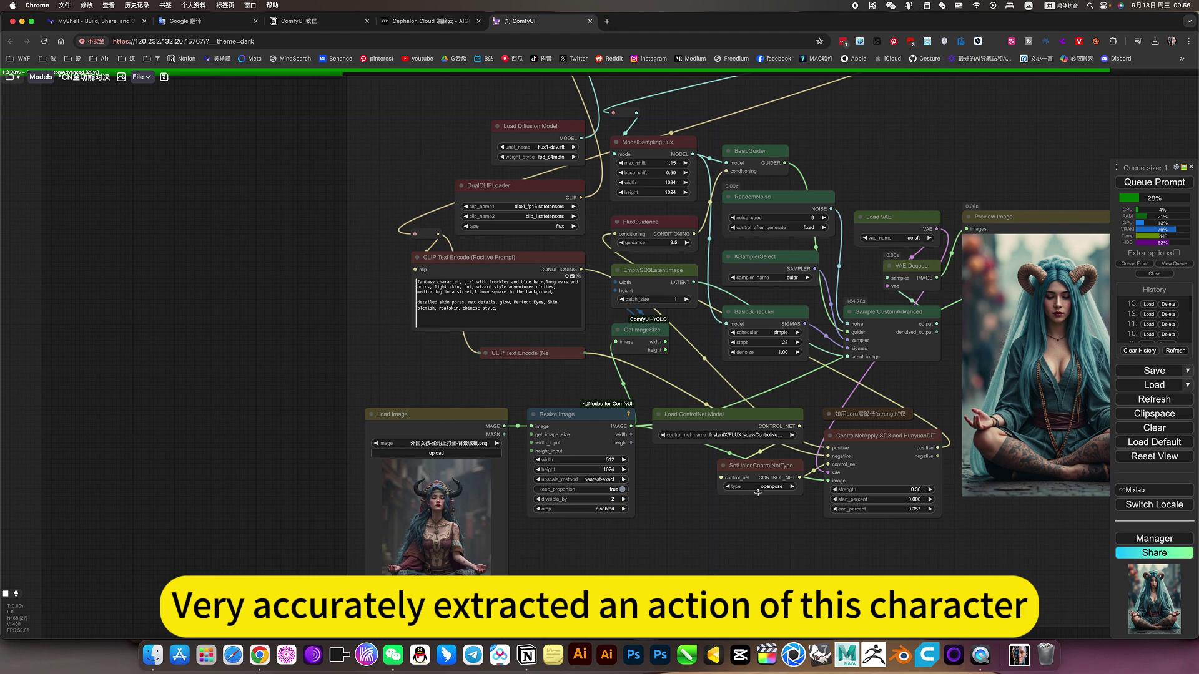
scroll(737, 555, down, 4)
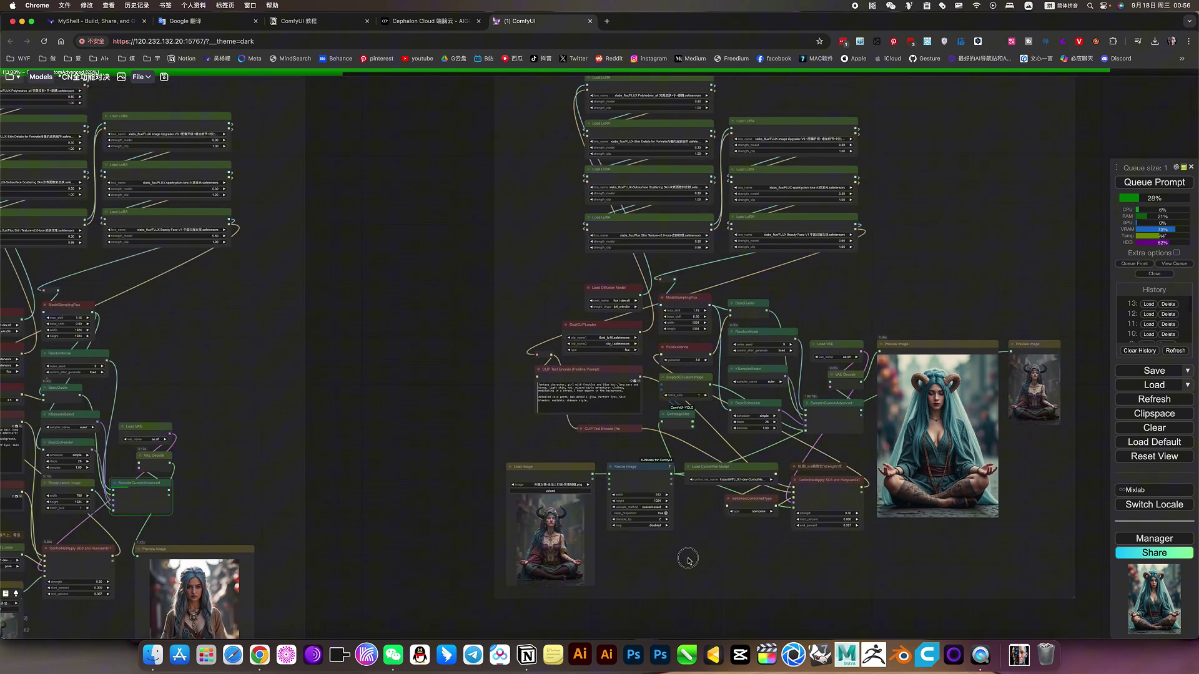
scroll(728, 558, up, 2)
scroll(444, 508, down, 5)
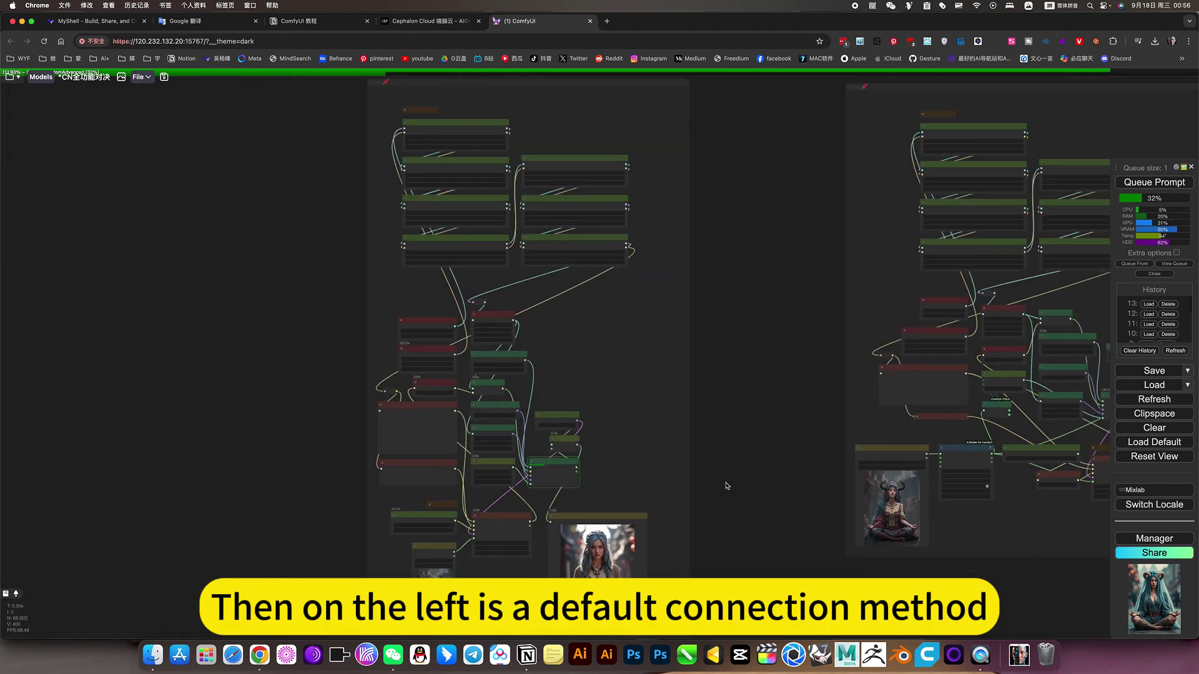
Inspect the InstantX Flux Union ControlNet Loader, reference image and preview result in the default-connection workflow (默认连接方式)
scroll(791, 566, up, 5)
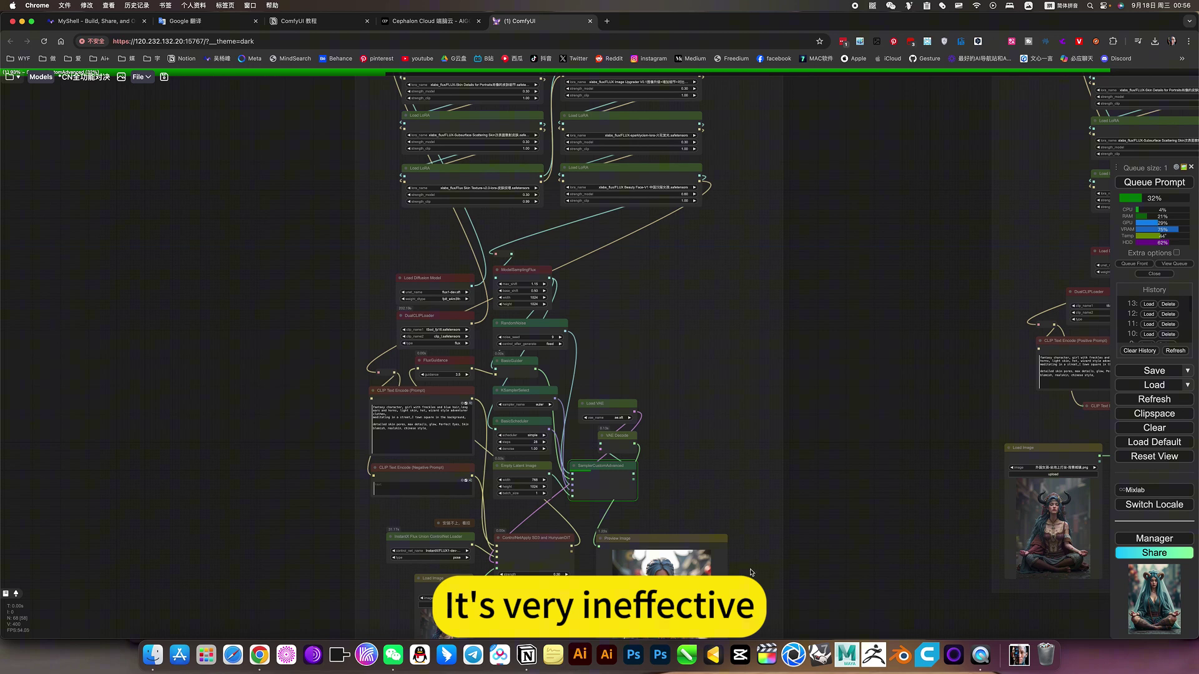
scroll(850, 363, up, 3)
scroll(746, 365, up, 9)
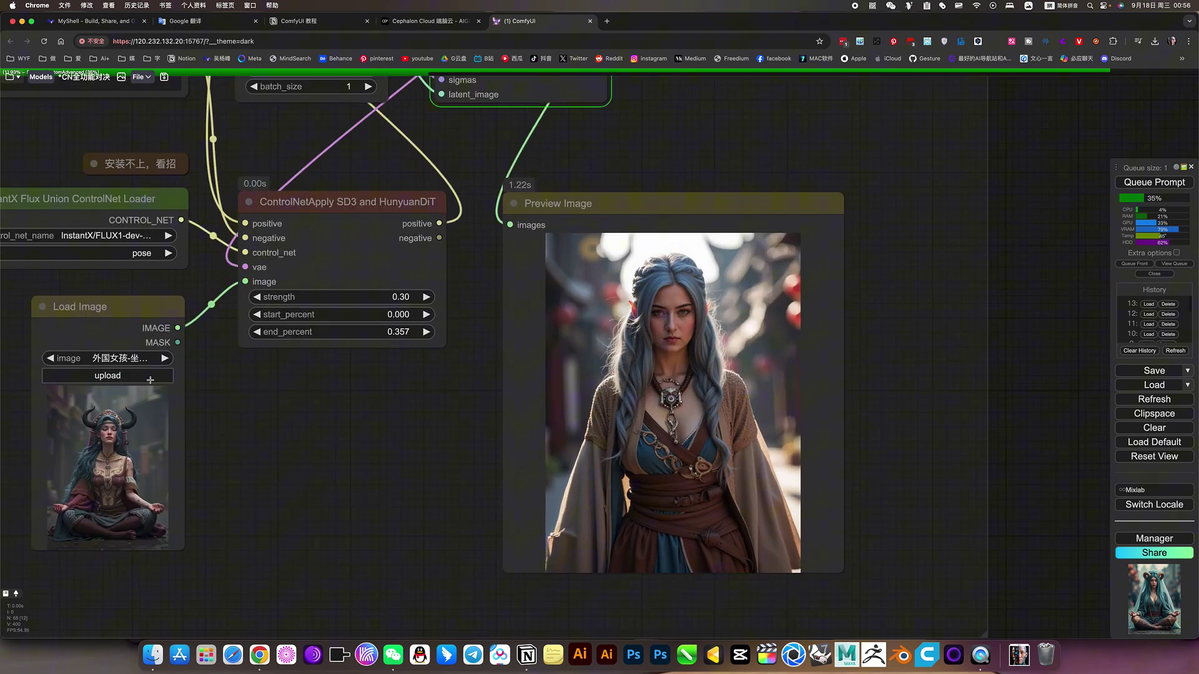
click(141, 235)
scroll(461, 412, down, 4)
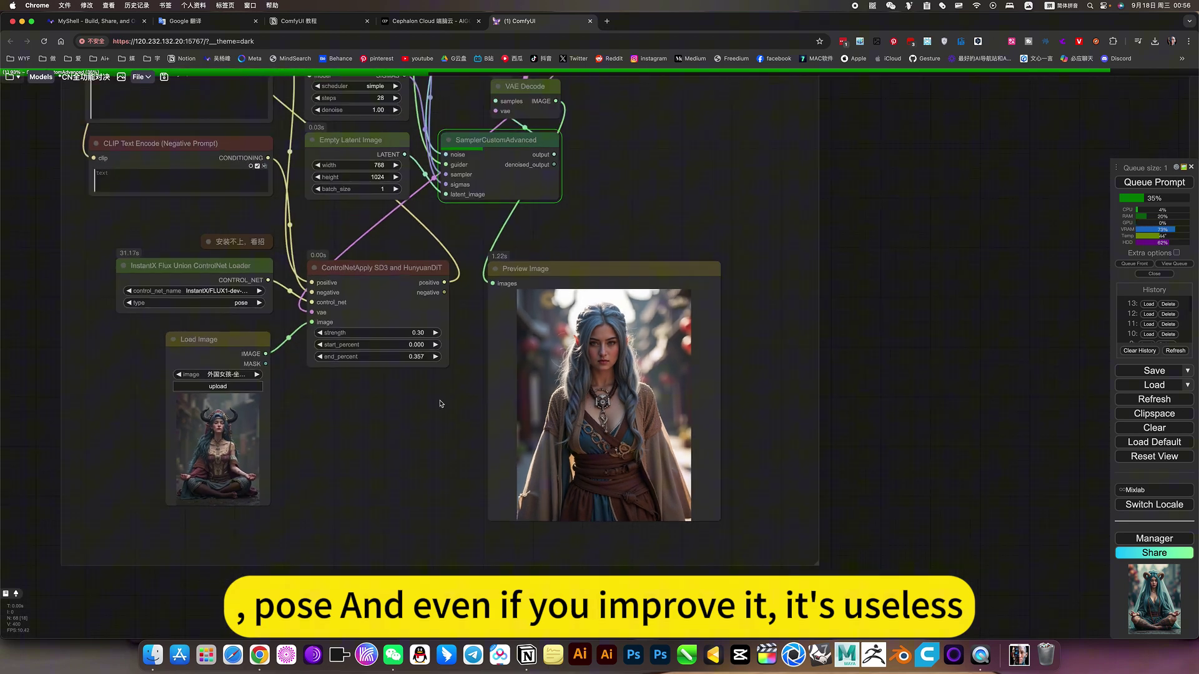
scroll(440, 404, down, 2)
scroll(779, 406, down, 3)
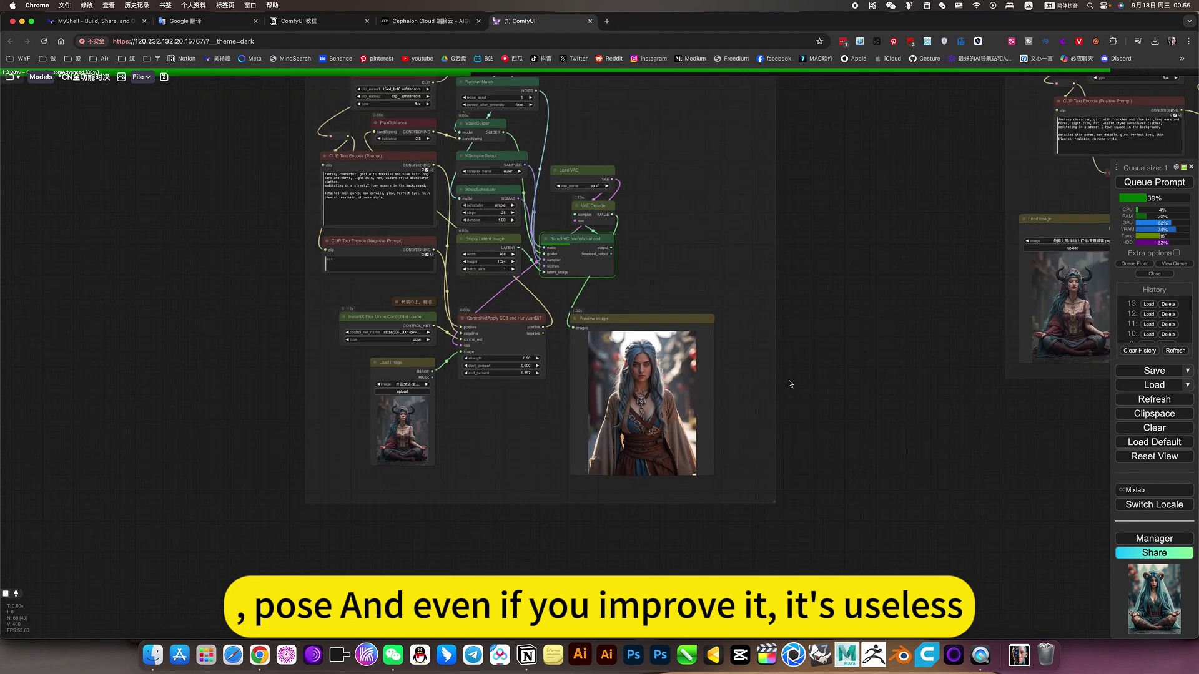
Compare the default and best-connection workflows side by side and inspect the chained Load LoRA nodes of the best-connection workflow
drag(786, 438, 597, 495)
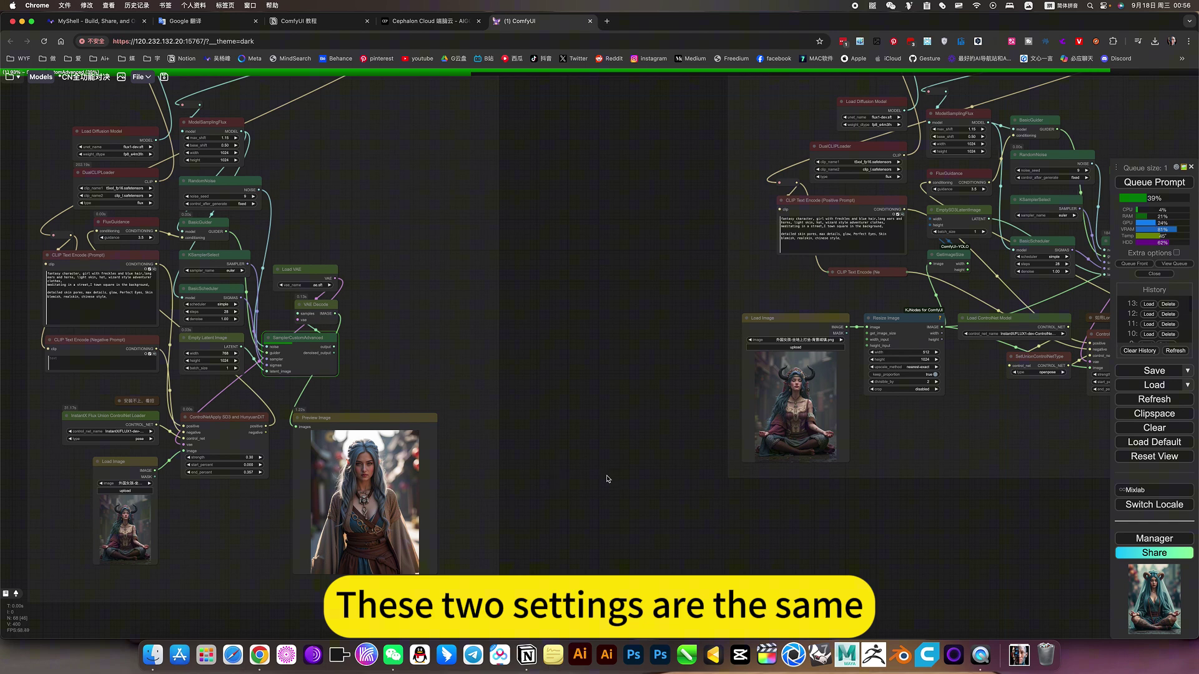
scroll(606, 479, down, 6)
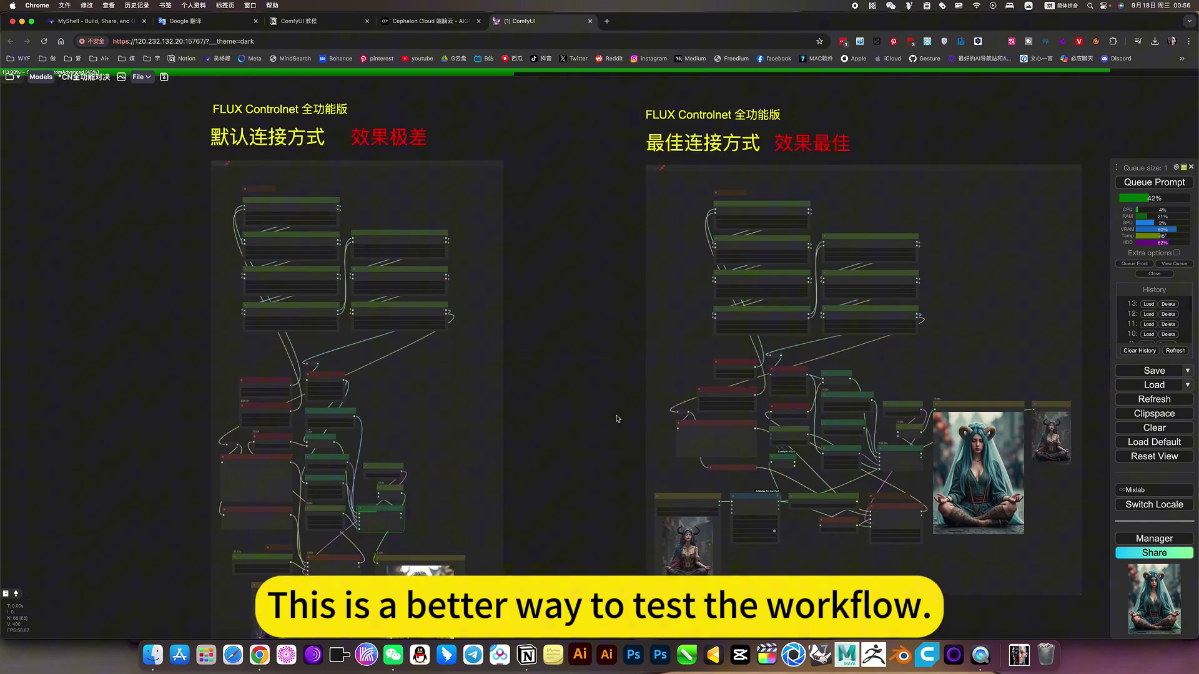
drag(594, 409, 500, 418)
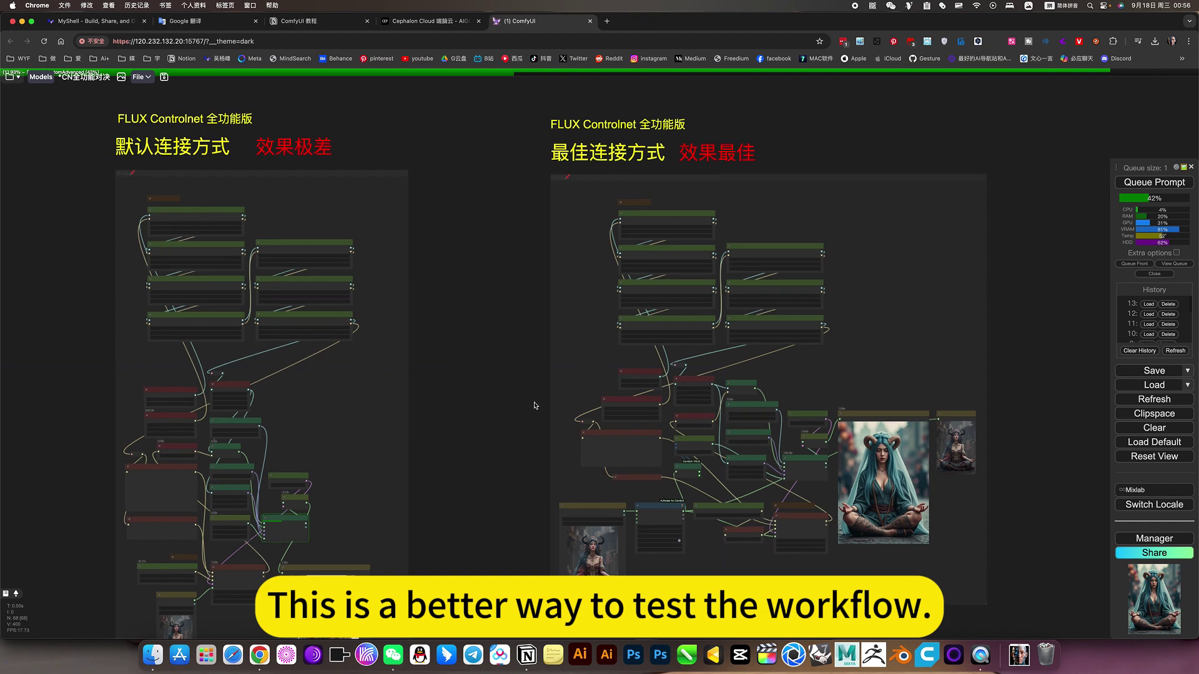
scroll(789, 241, up, 3)
scroll(715, 264, up, 5)
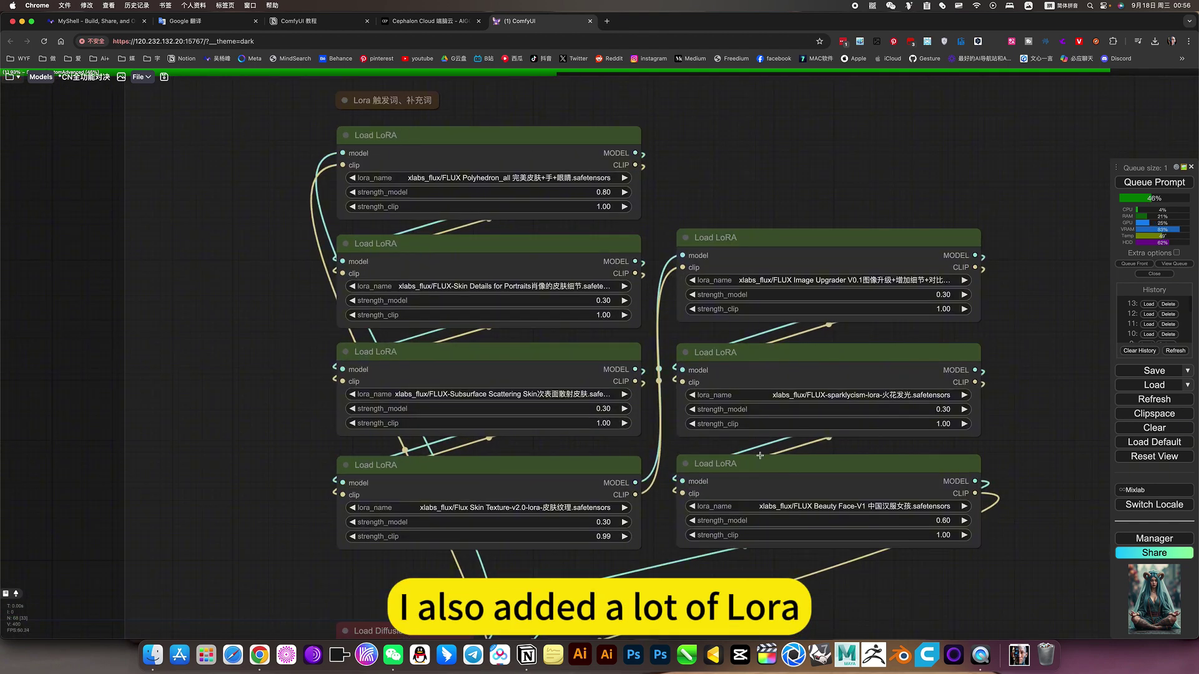
scroll(670, 411, down, 3)
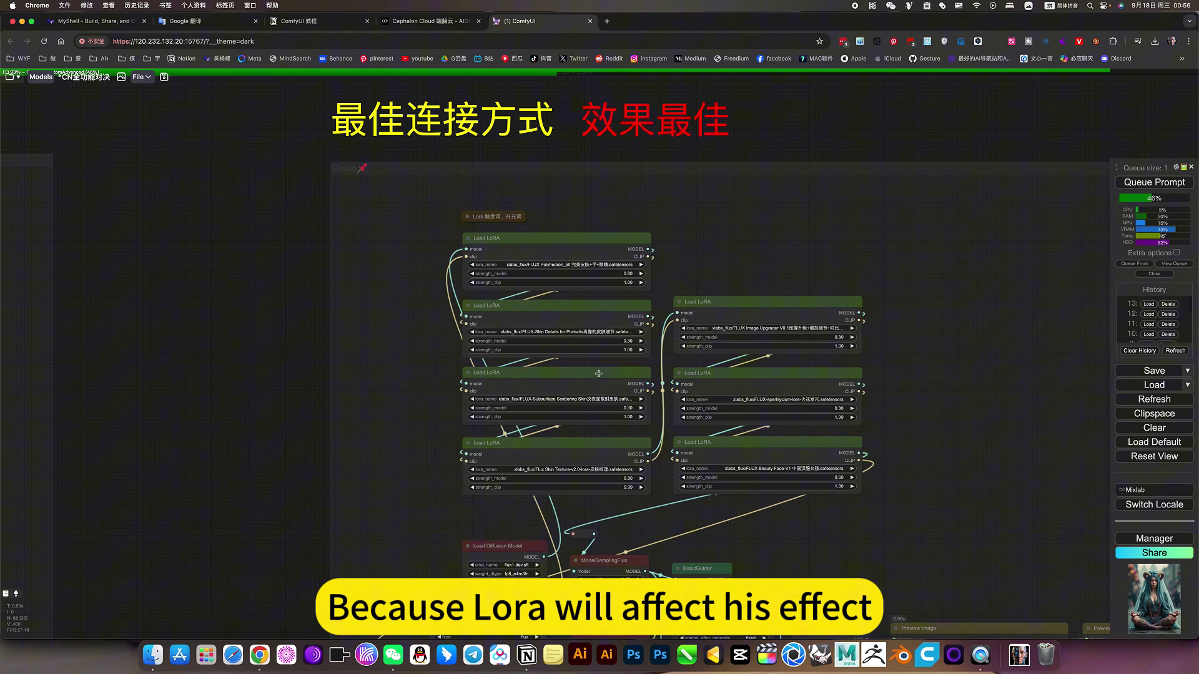
scroll(874, 479, down, 3)
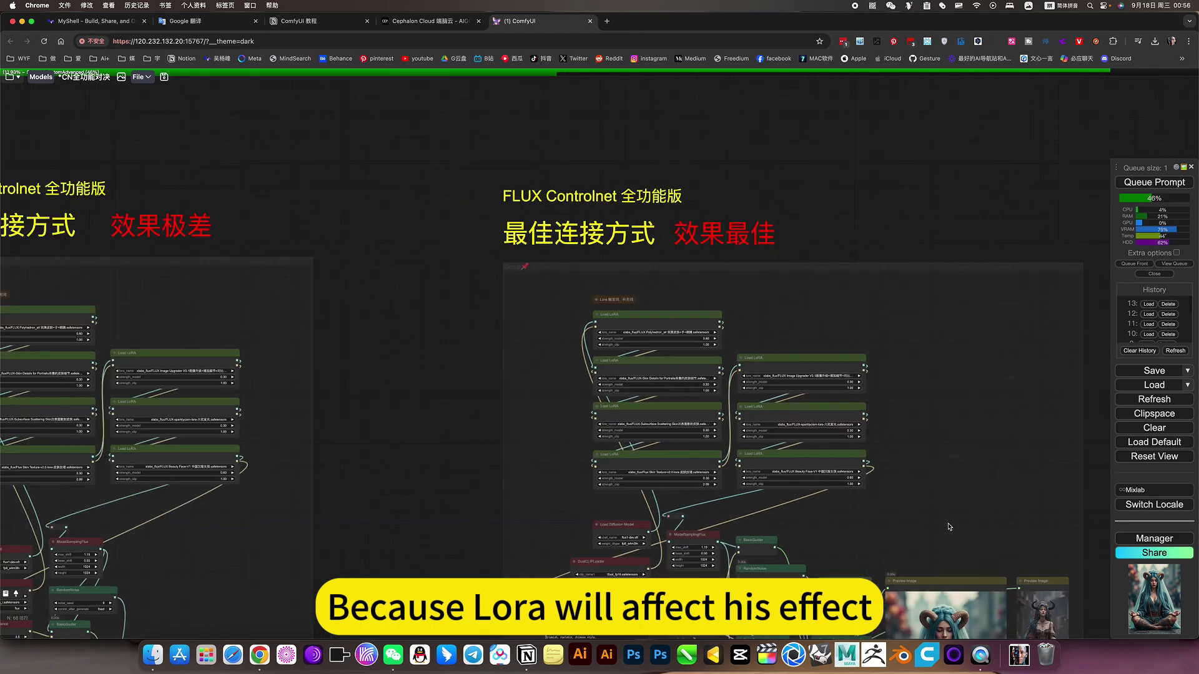
Compare the best-connection workflow's ControlNet nodes and preview with the layout of the default-connection workflow
drag(851, 536, 650, 511)
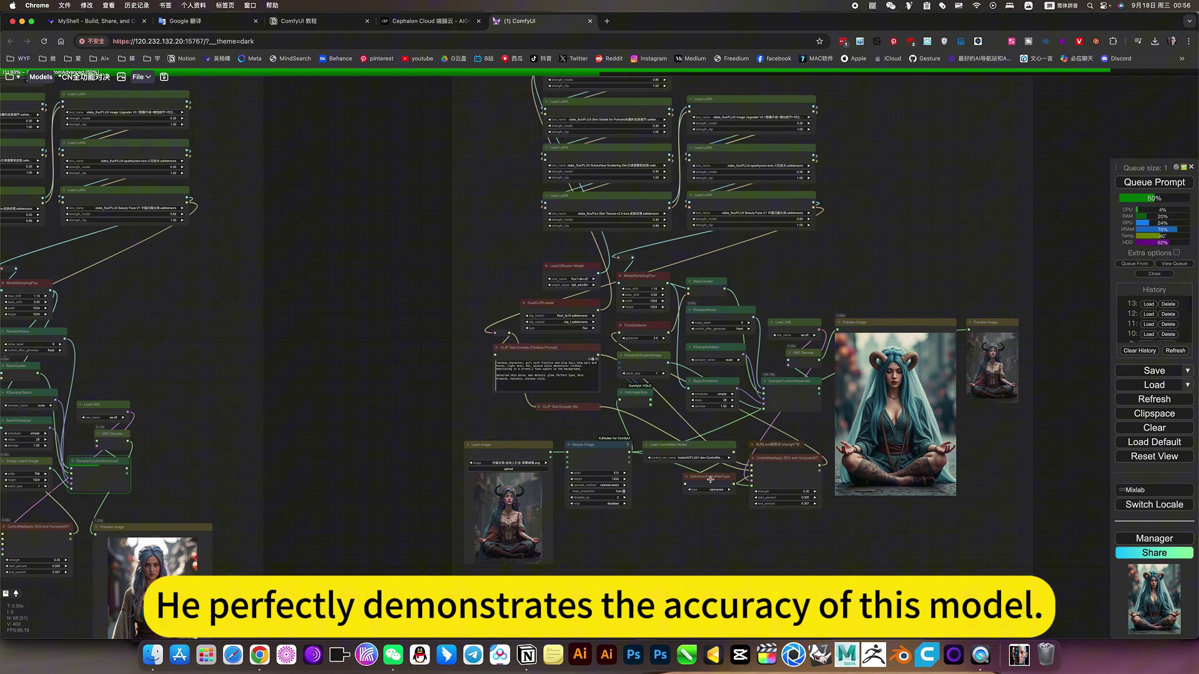
scroll(710, 471, up, 3)
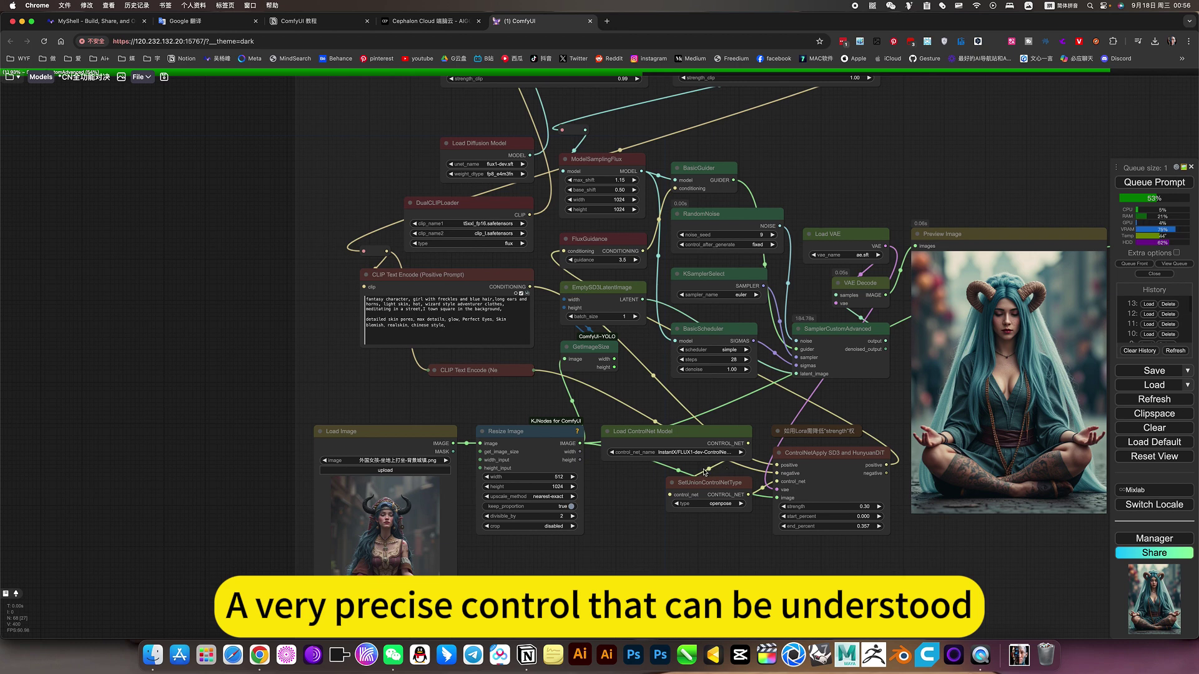
scroll(704, 473, down, 6)
drag(324, 353, 781, 331)
drag(630, 320, 607, 453)
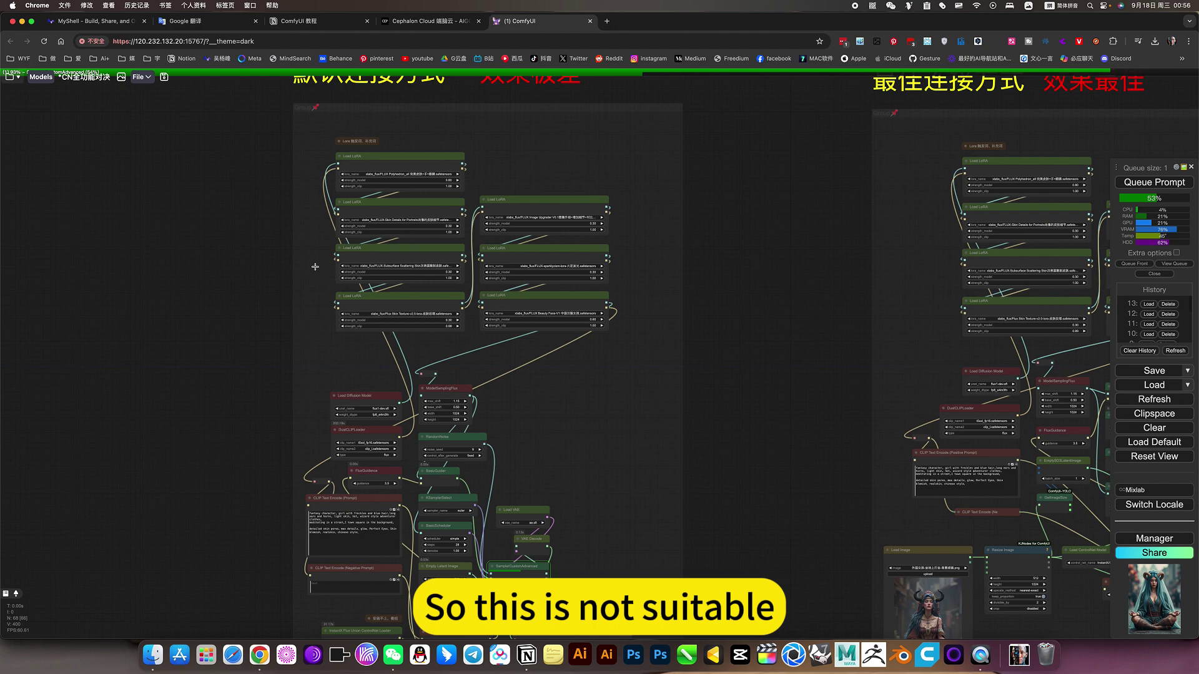
scroll(587, 431, down, 5)
scroll(702, 456, up, 2)
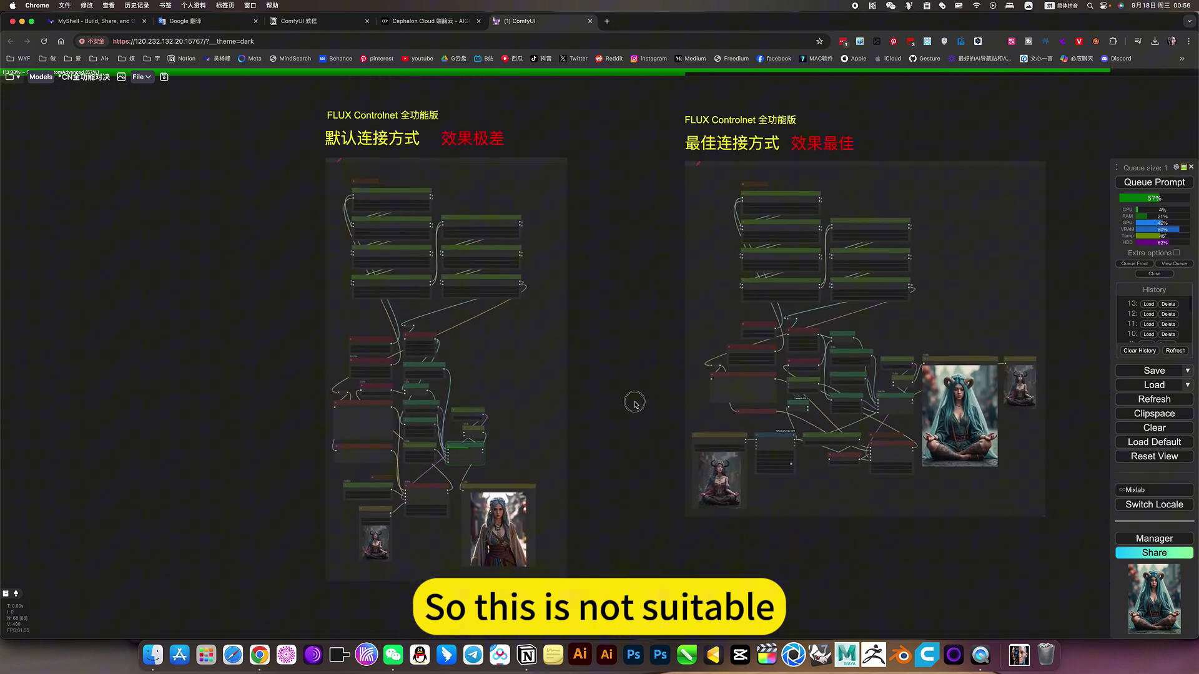
Examine the ControlNet loader, ControlNetApply and sampler nodes of the default-connection workflow alongside its preview image
scroll(509, 465, up, 10)
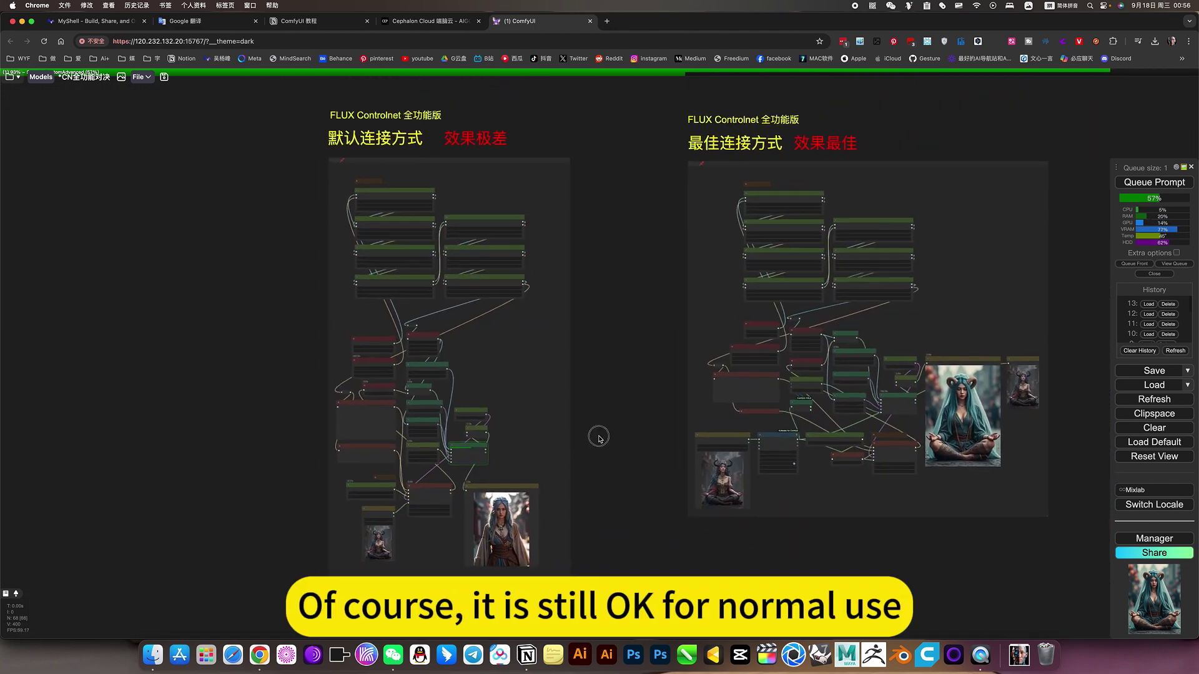
scroll(511, 472, up, 3)
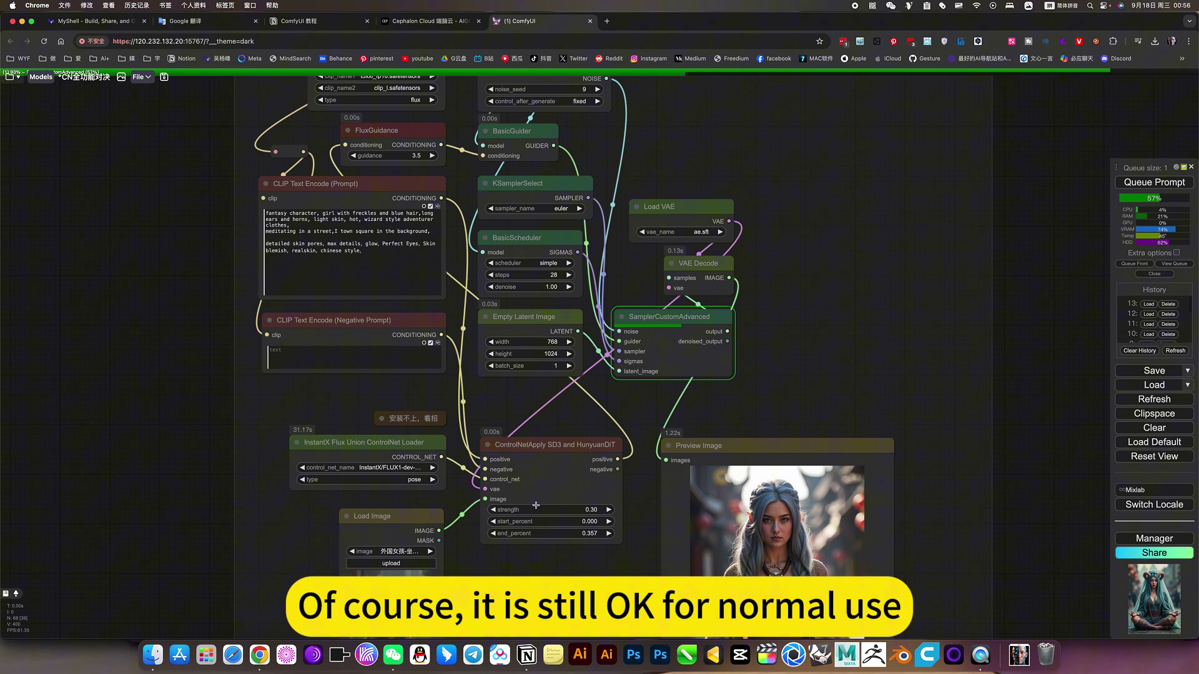
scroll(692, 557, down, 12)
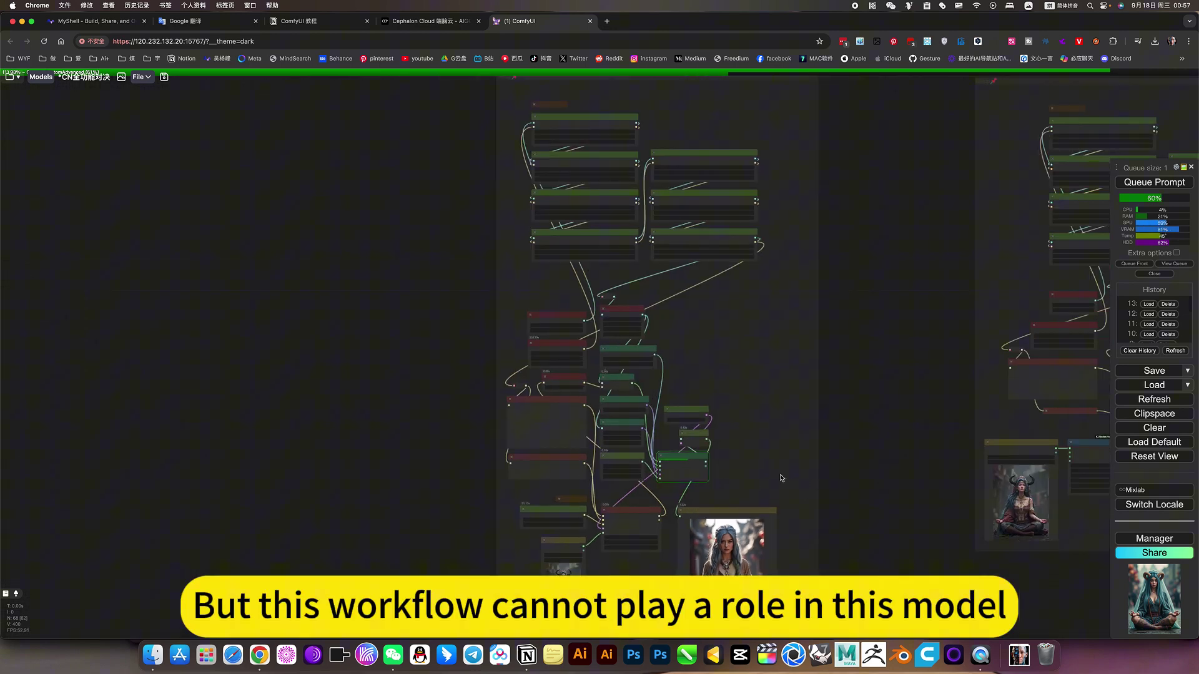
scroll(579, 431, up, 6)
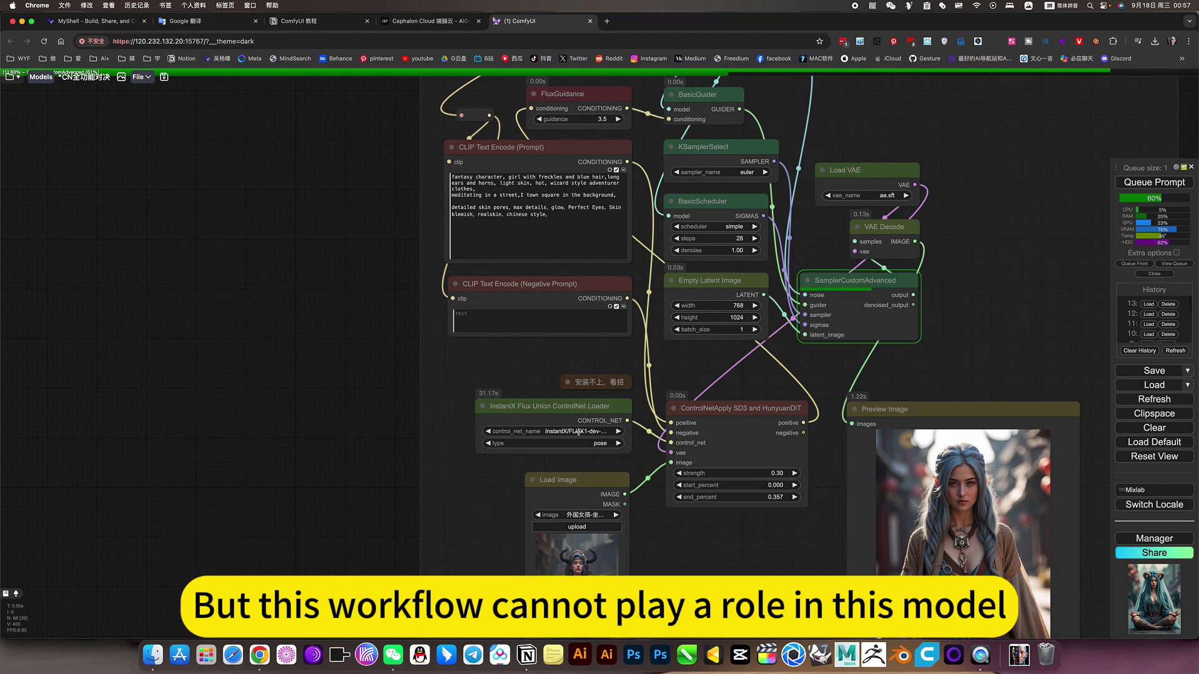
scroll(579, 430, up, 1)
scroll(599, 444, down, 9)
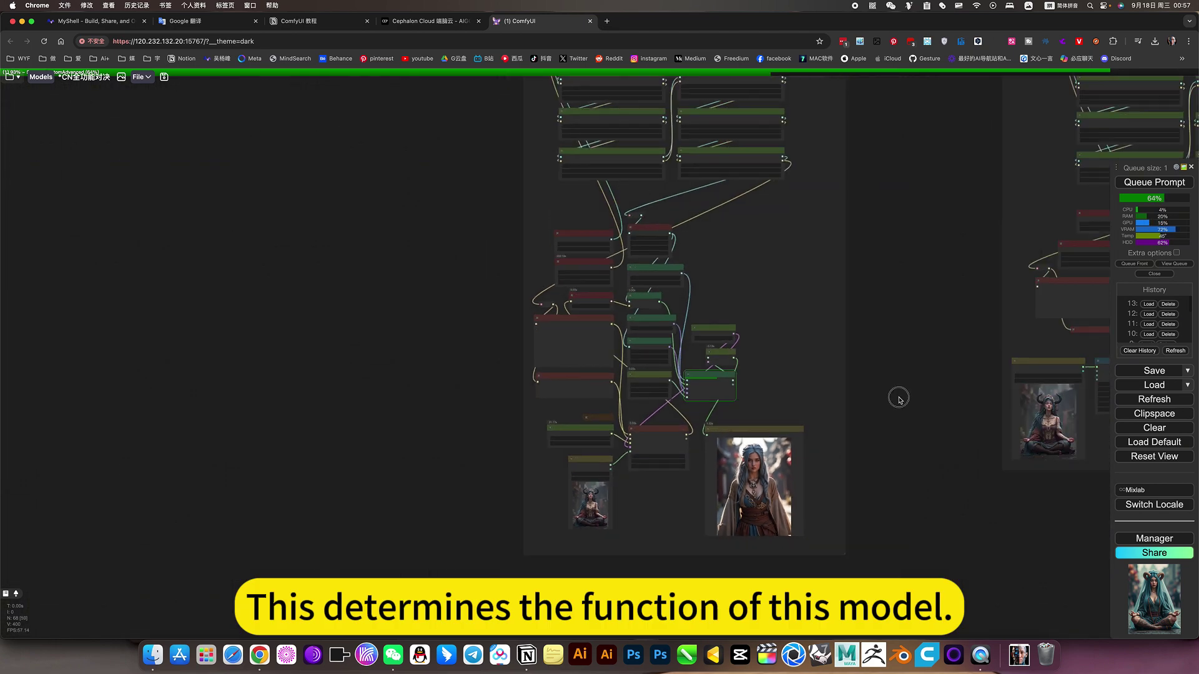
Examine how the Resize Image, Load ControlNet Model, SetUnionControlNetType and ControlNetApply nodes are wired in the best-connection workflow
drag(899, 398, 580, 479)
drag(627, 516, 428, 512)
scroll(685, 411, up, 8)
scroll(706, 429, up, 2)
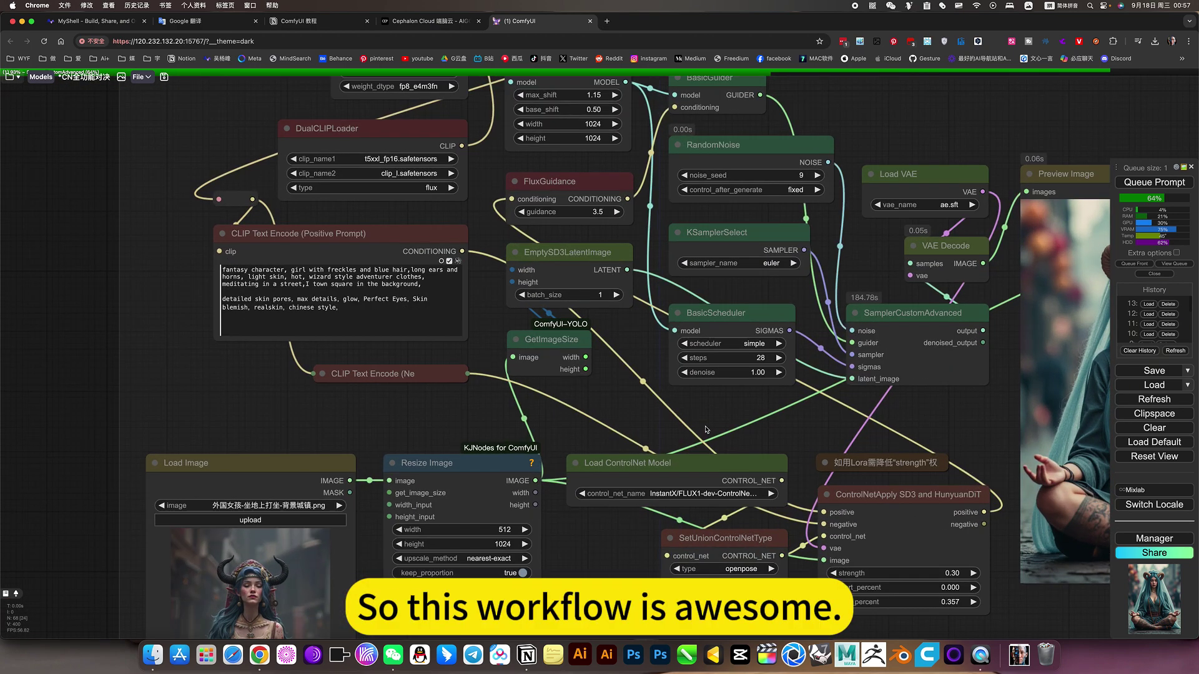
scroll(717, 430, down, 5)
scroll(815, 377, up, 2)
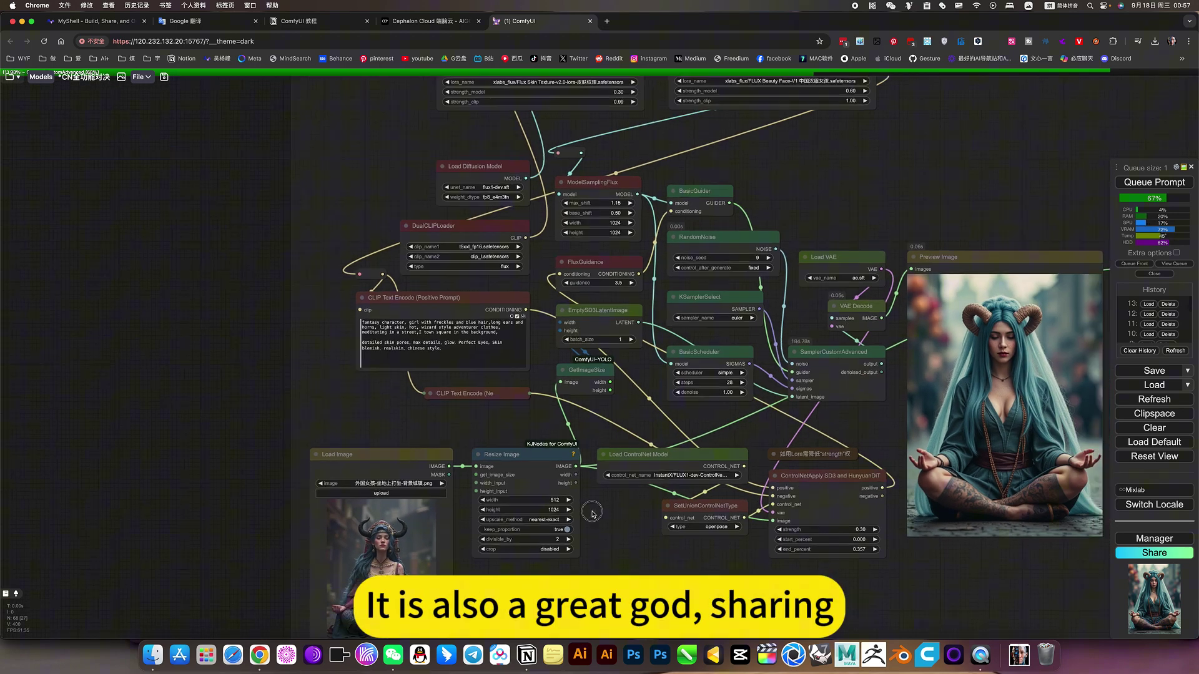
scroll(716, 439, down, 5)
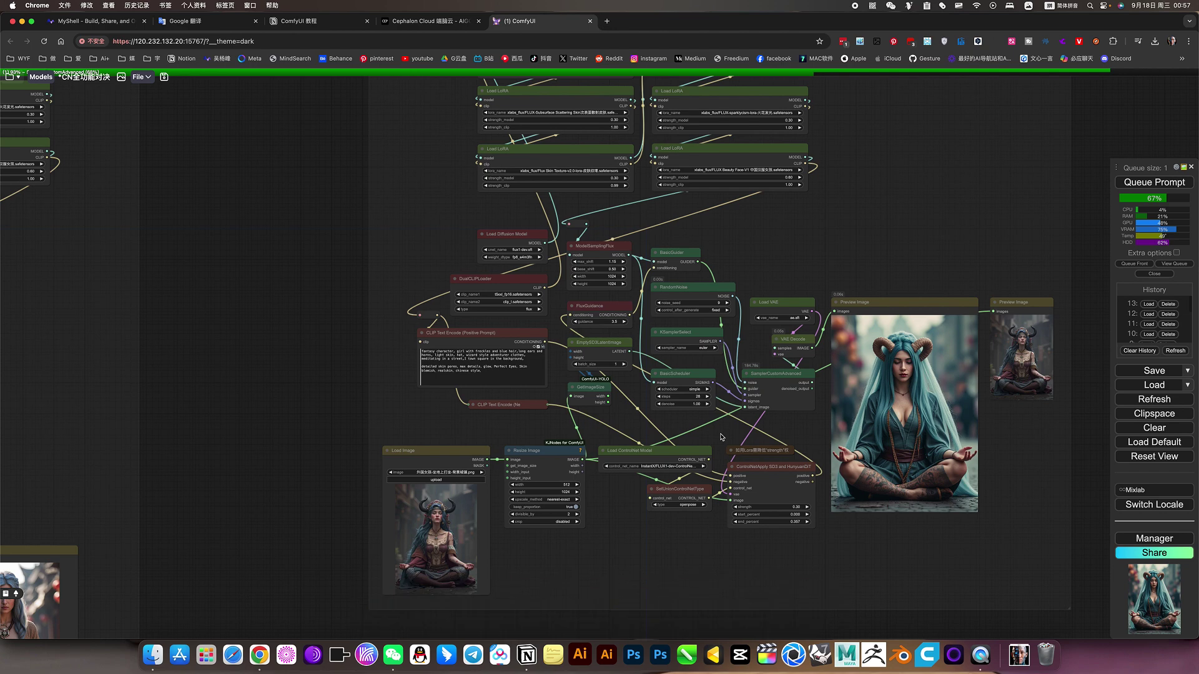
scroll(720, 433, up, 3)
scroll(671, 462, up, 6)
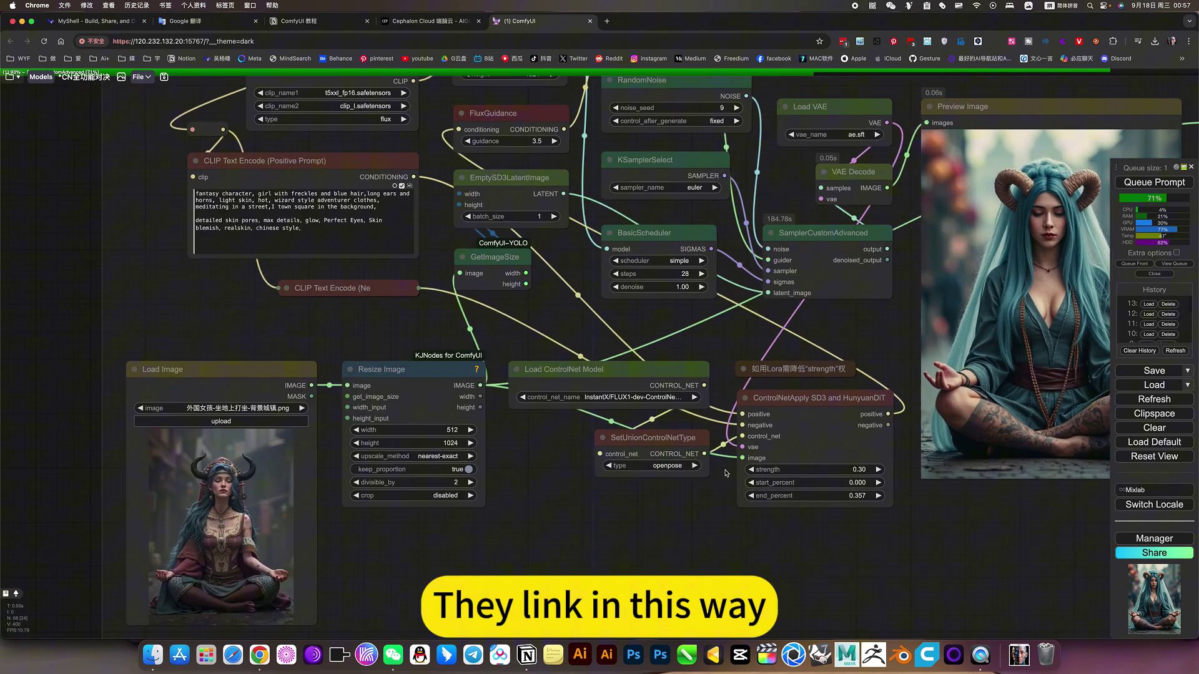
Check the type setting of the SetUnionControlNetType node, keeping openpose, and review both complete workflows side by side
click(667, 470)
click(587, 537)
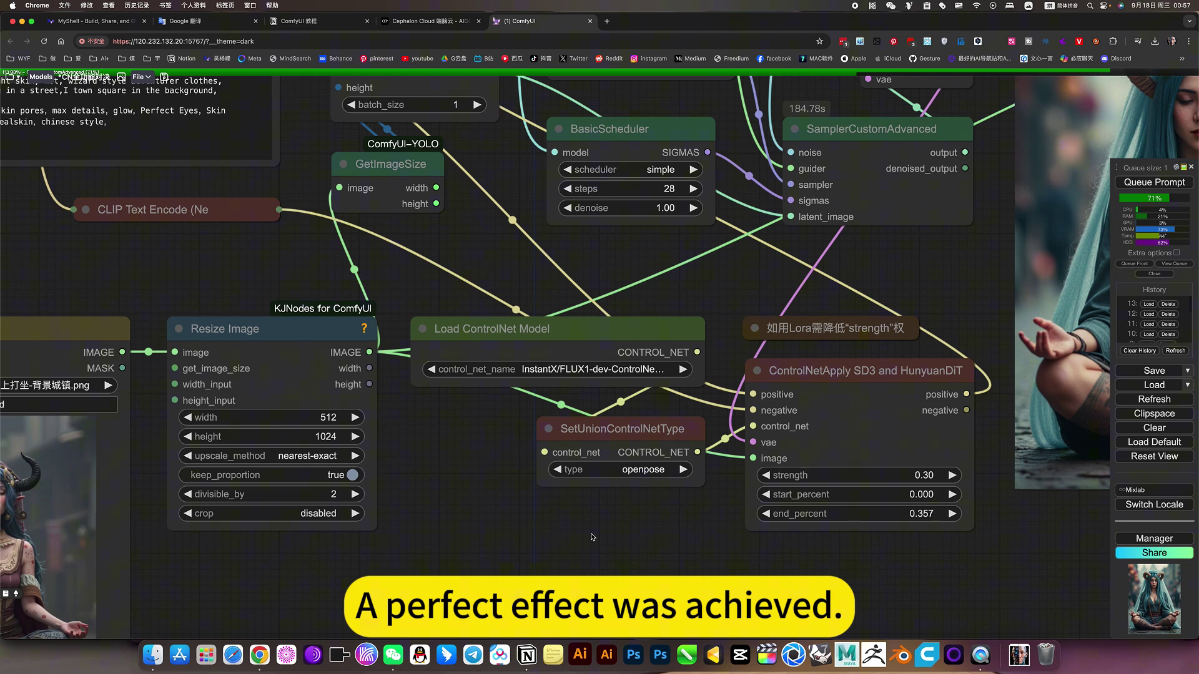
scroll(615, 539, down, 6)
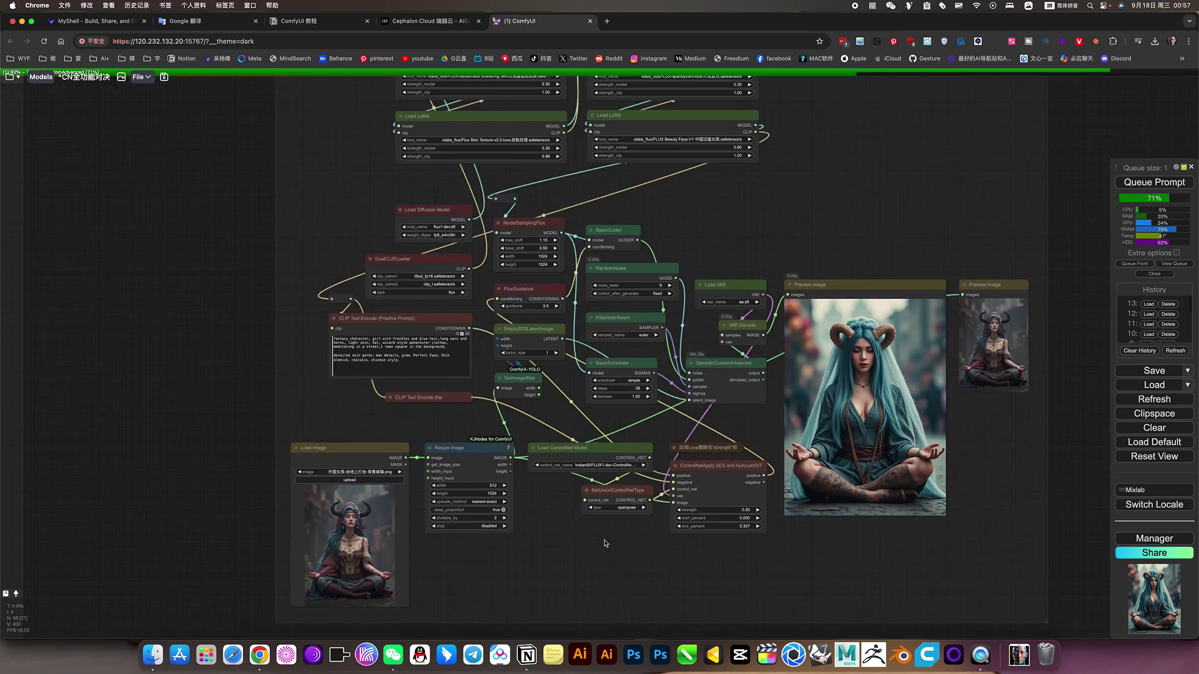
drag(554, 559, 750, 570)
scroll(509, 387, down, 3)
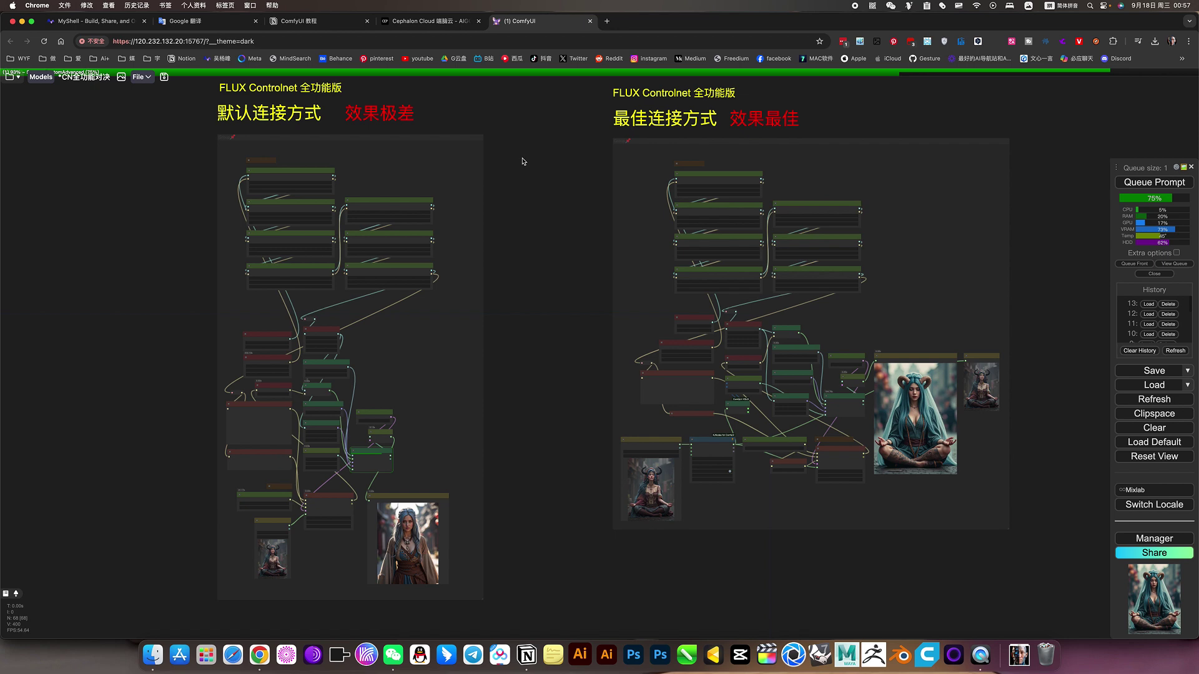
Switch to the already open Cephalon Cloud page with the AIGC applications
click(405, 23)
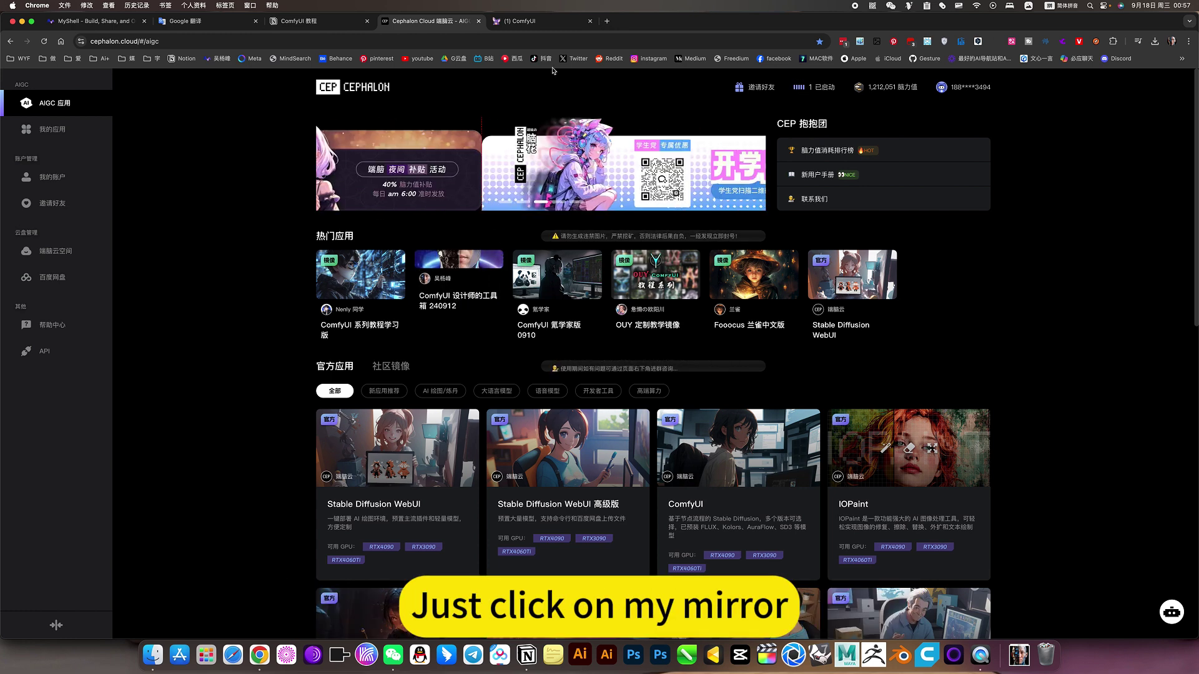
Return to the ComfyUI workspace and browse the author's workflow folder for the FLUX + Lora + CN full-featured ControlNet workflow
click(521, 23)
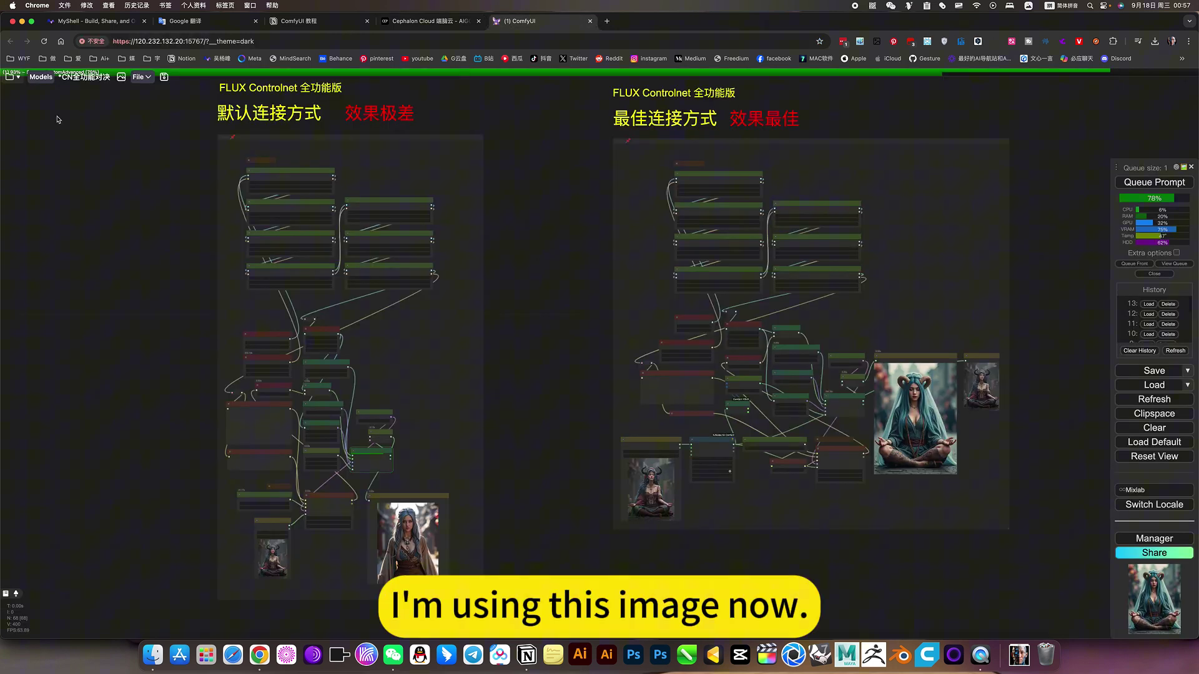
click(11, 77)
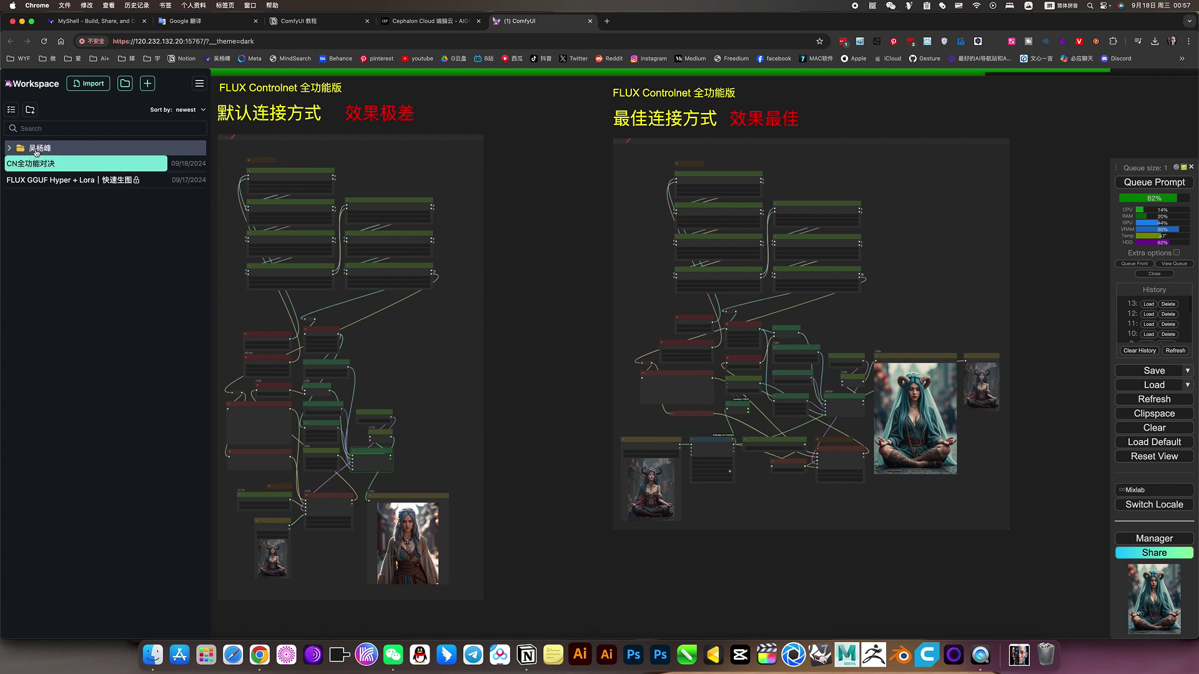
click(9, 150)
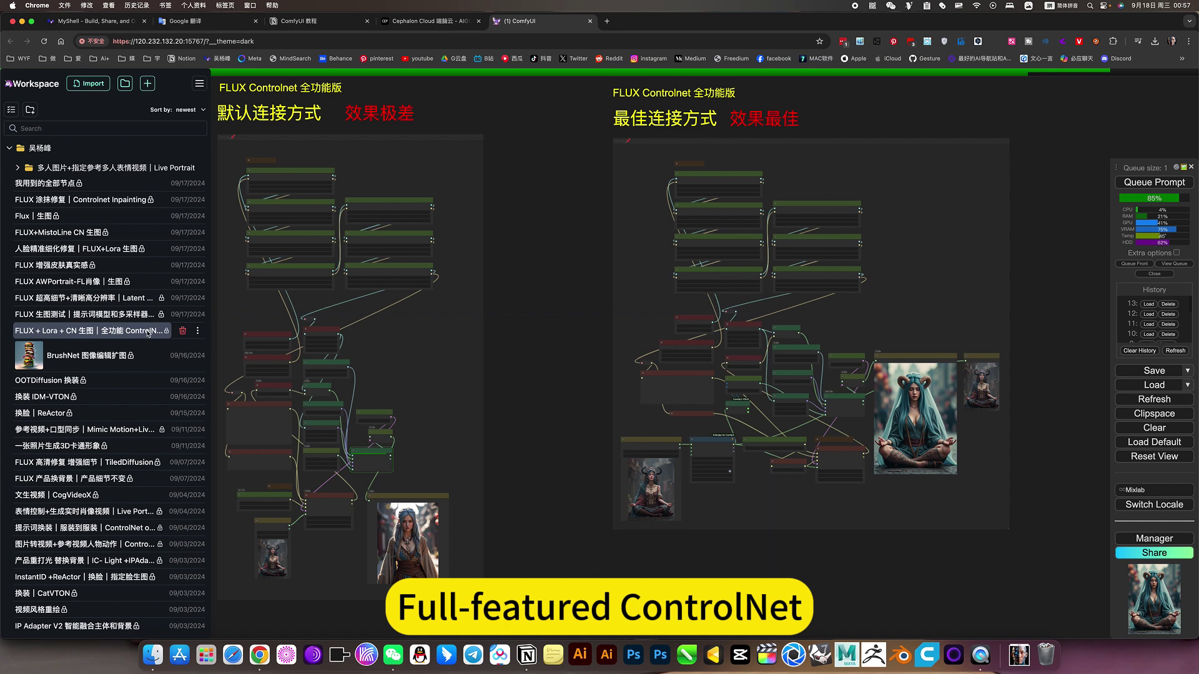
click(548, 368)
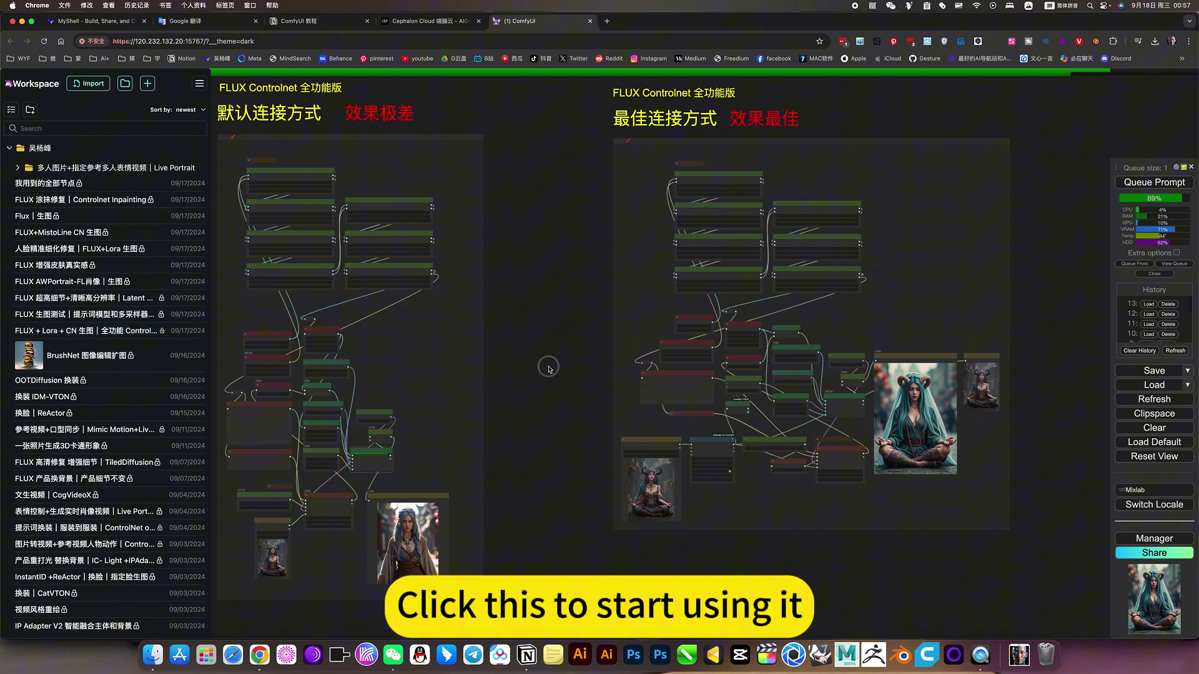
Examine the best-connection workflow's Load LoRA chain, model loaders, prompt, sampler and preview nodes, ending on both workflows together
drag(548, 369, 361, 370)
scroll(604, 319, up, 5)
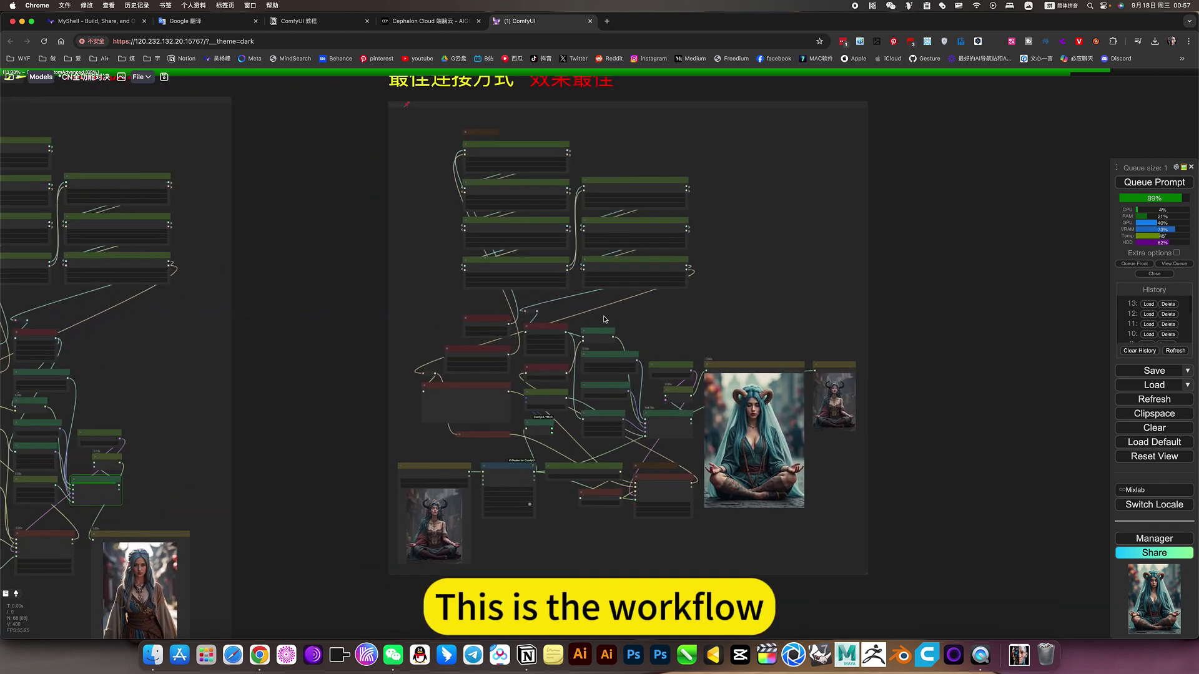
scroll(604, 319, down, 5)
scroll(604, 319, up, 5)
scroll(604, 319, up, 2)
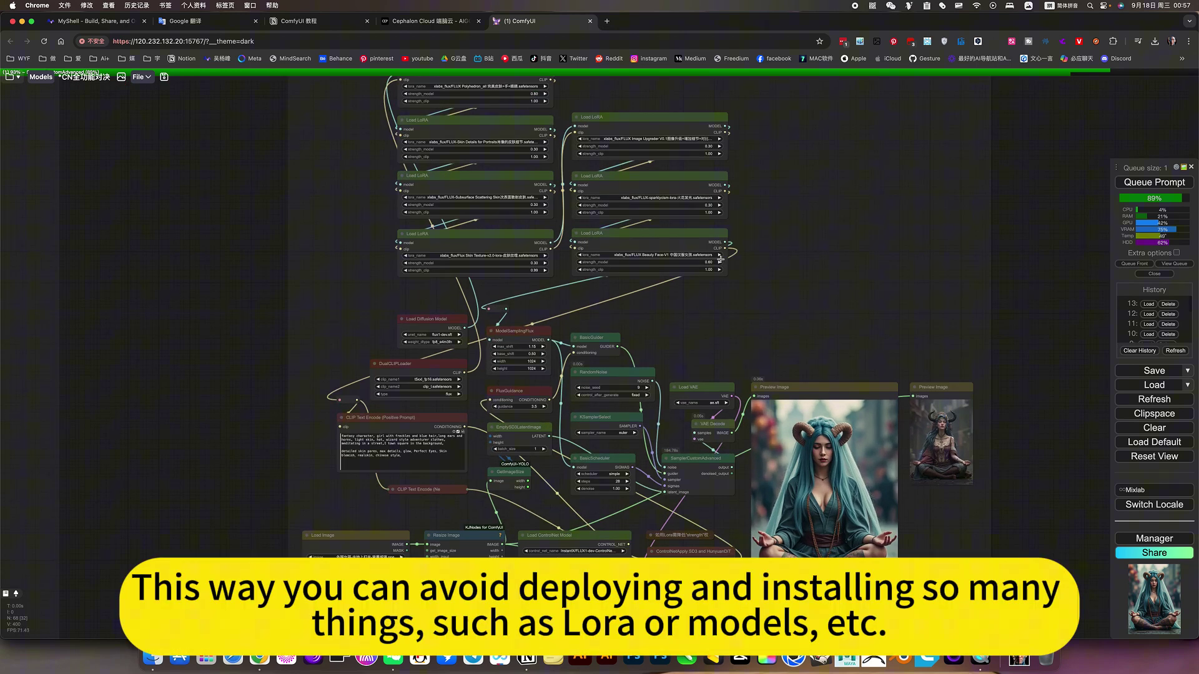
drag(768, 267, 763, 371)
scroll(499, 343, up, 4)
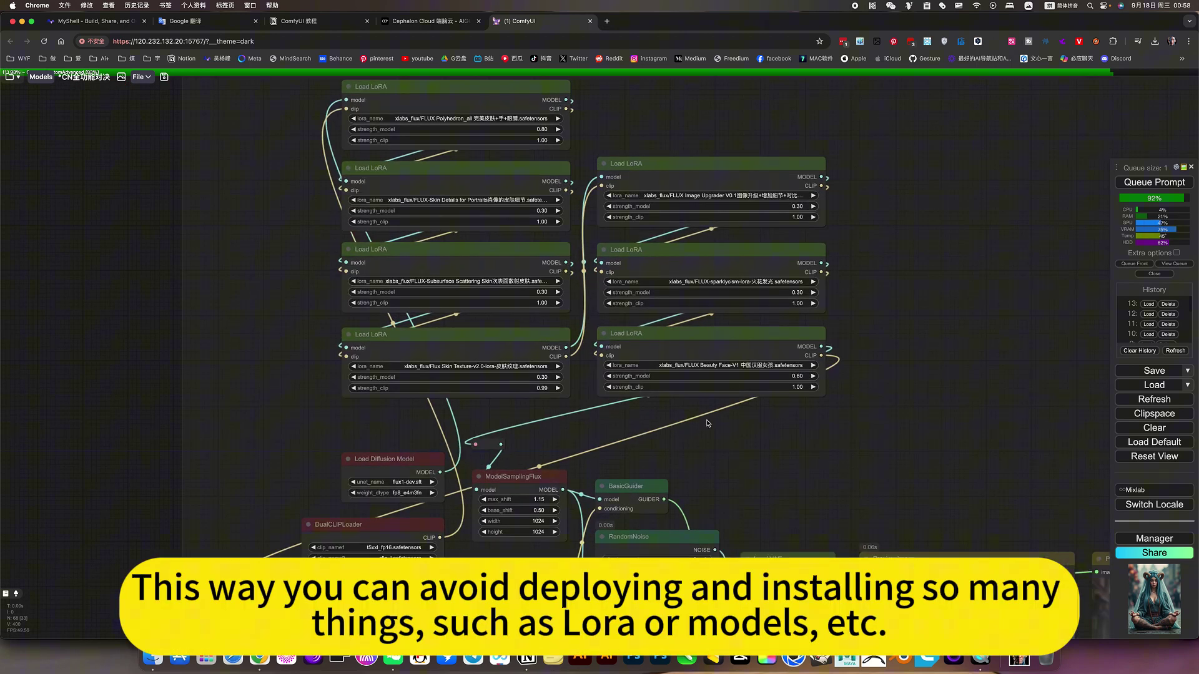
scroll(537, 408, down, 5)
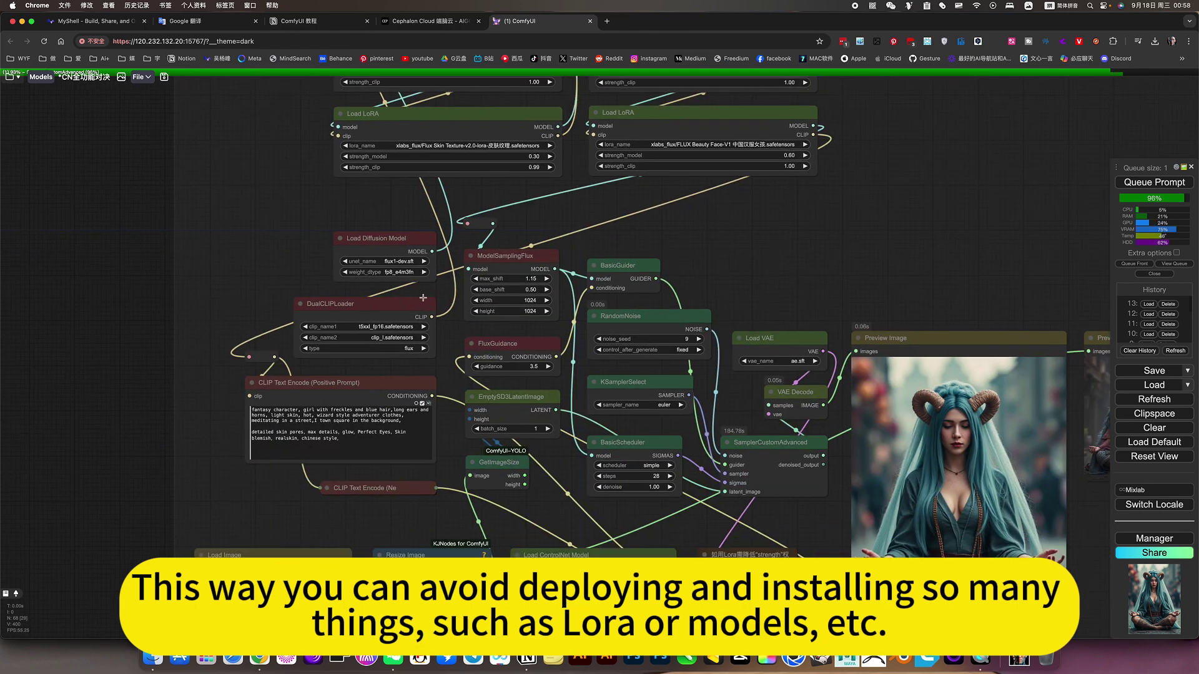
scroll(712, 510, down, 4)
drag(849, 322, 763, 305)
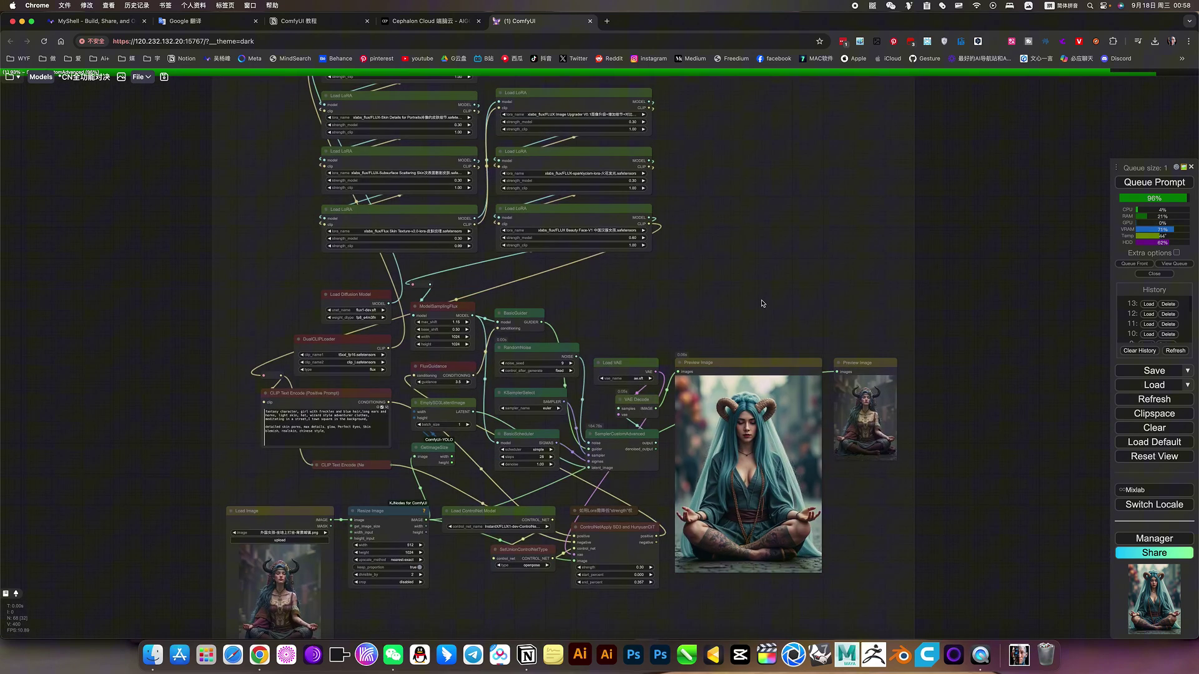
scroll(756, 322, down, 5)
scroll(737, 287, up, 2)
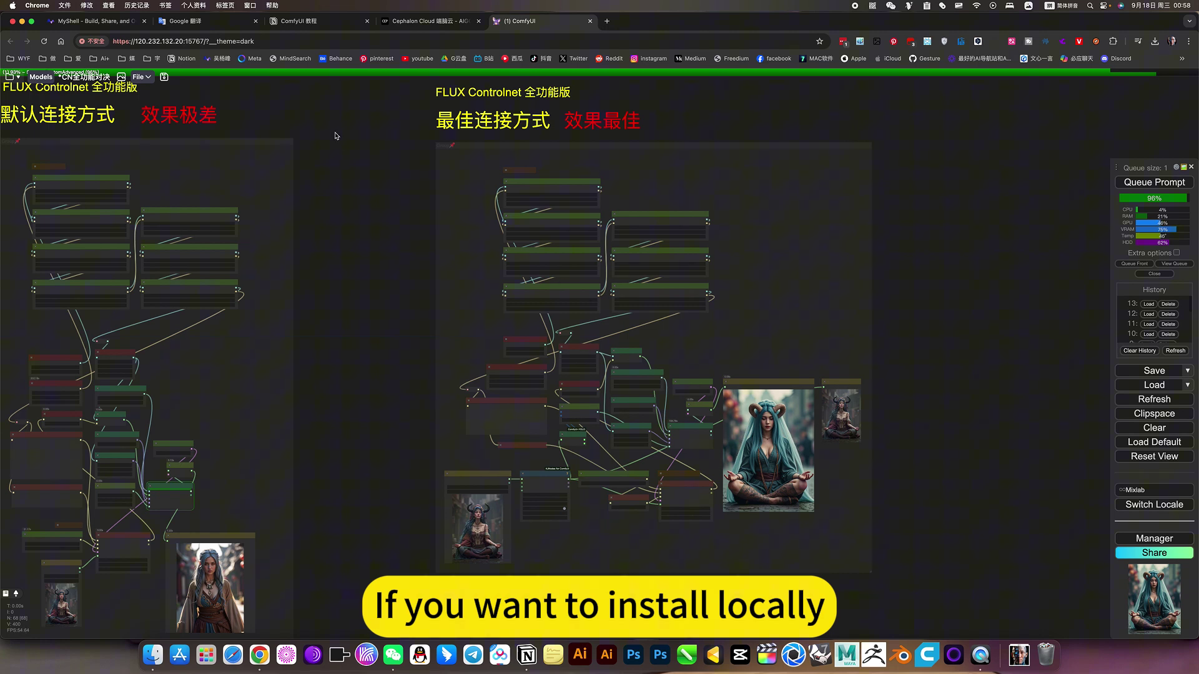
Switch to the ComfyUI 教程 notes and expand 下载设置 under FLUX + Lora + CN 生图｜全功能 ControlNet Pro 最佳设置
click(306, 21)
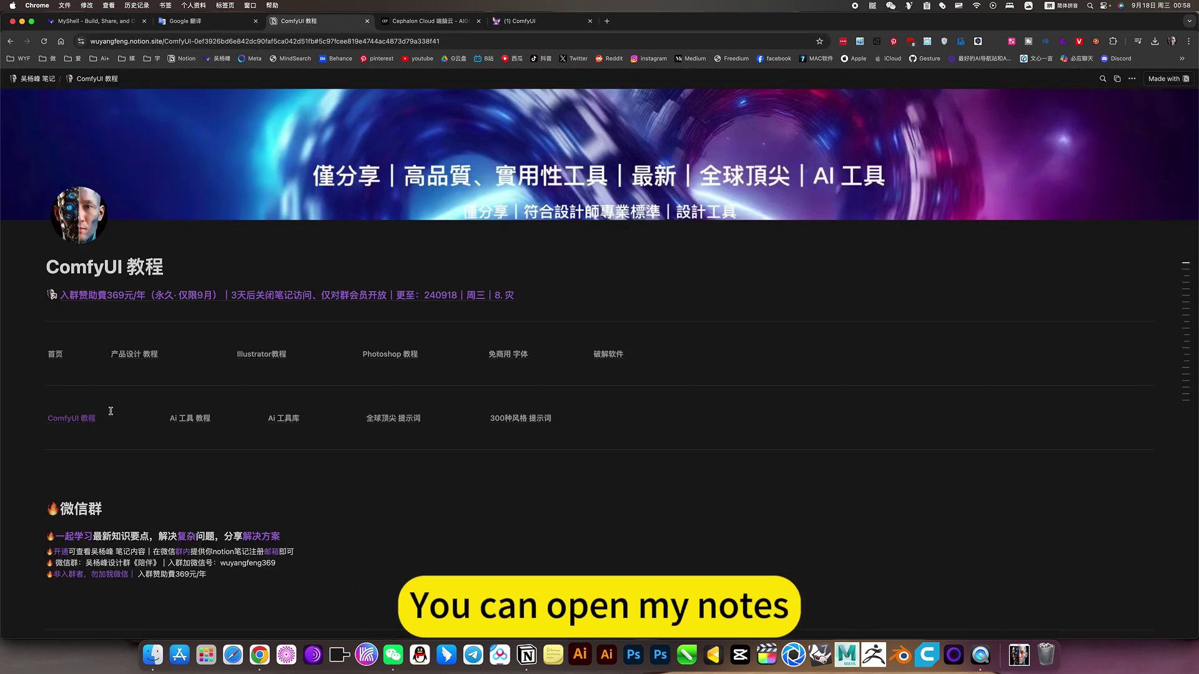
click(78, 419)
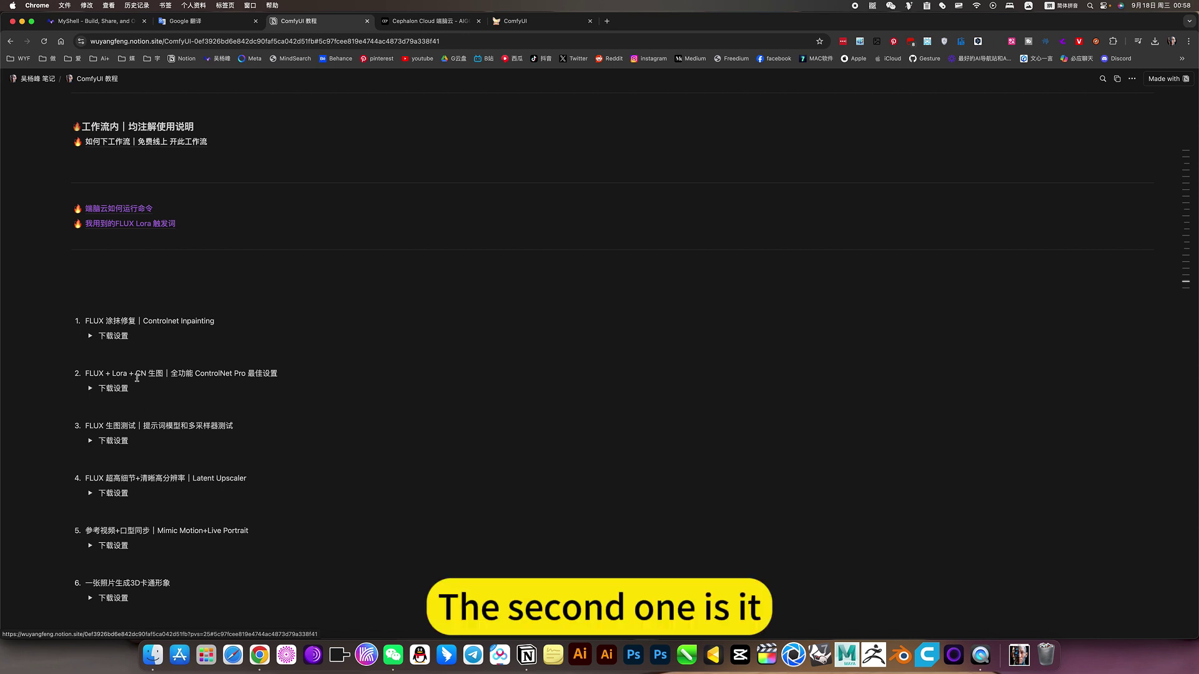
click(89, 389)
Read the entry's sample prompt, FLUX.1-dev-ControlNet-Union-Pro model link, best-settings screenshots and workflow JSON attachment
scroll(279, 419, down, 5)
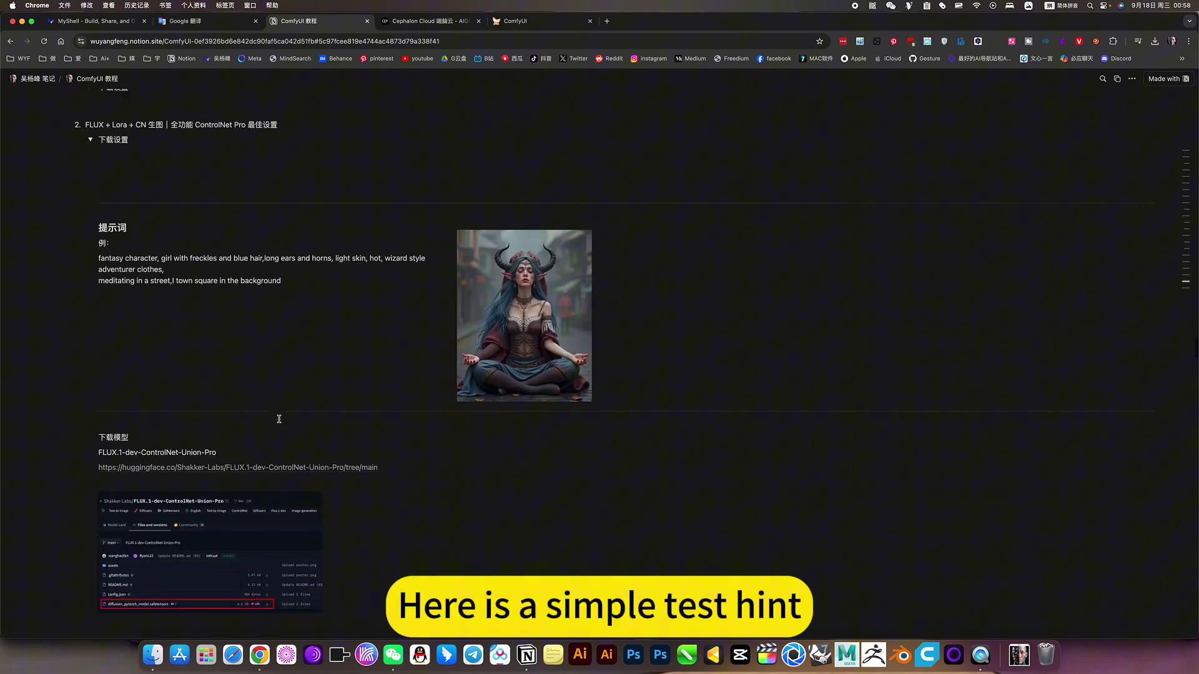
scroll(258, 319, down, 1)
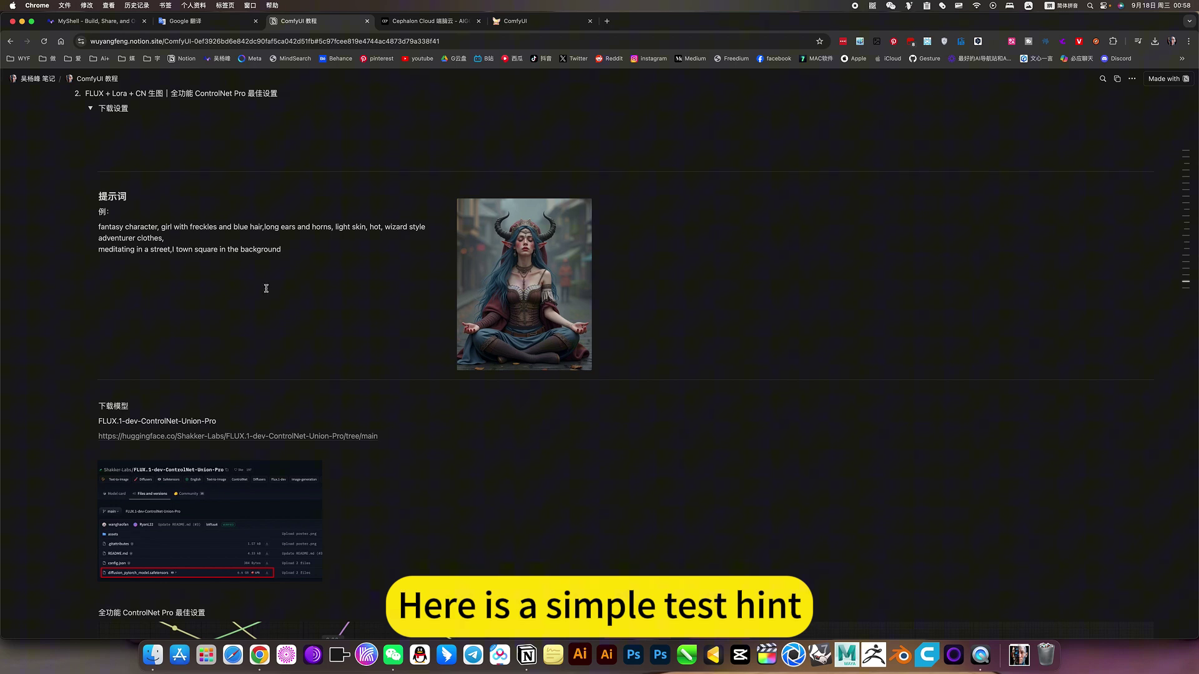
scroll(266, 289, down, 2)
scroll(269, 287, down, 4)
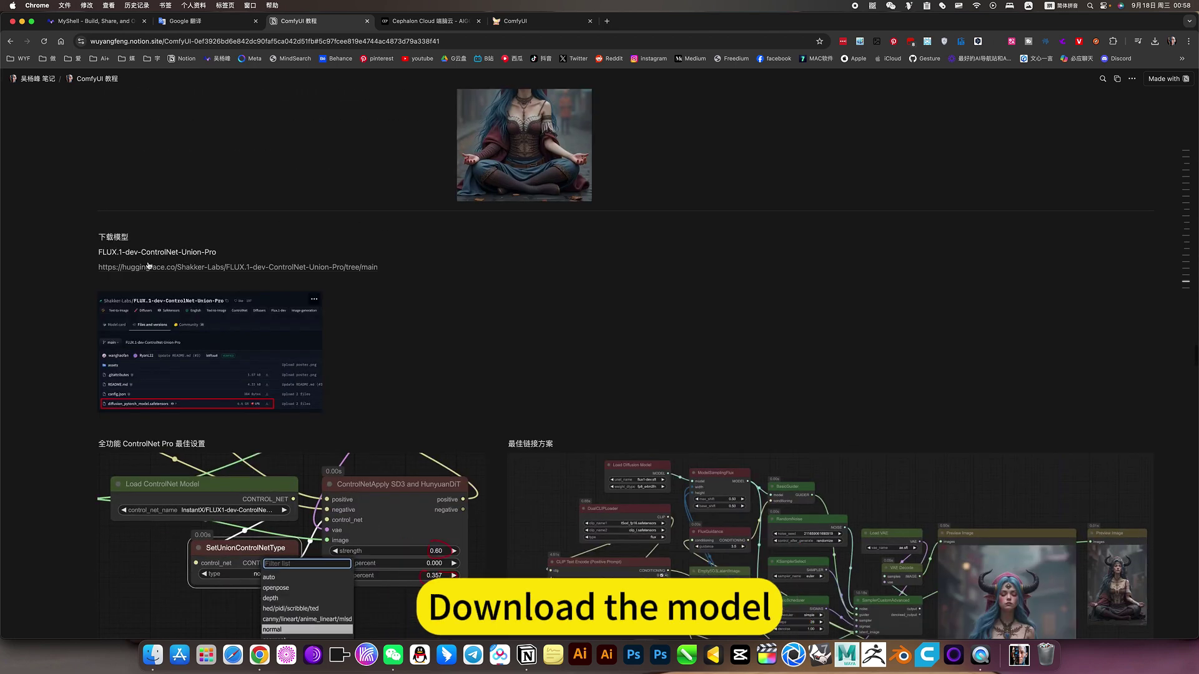
scroll(277, 312, down, 12)
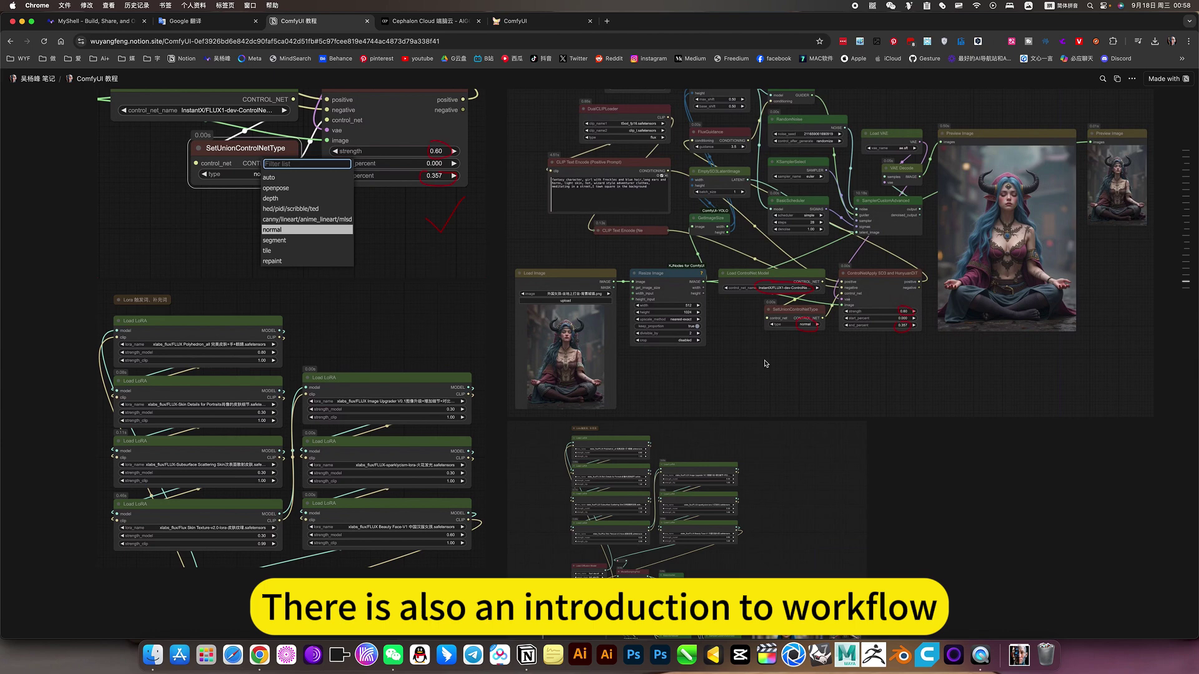
scroll(503, 414, down, 11)
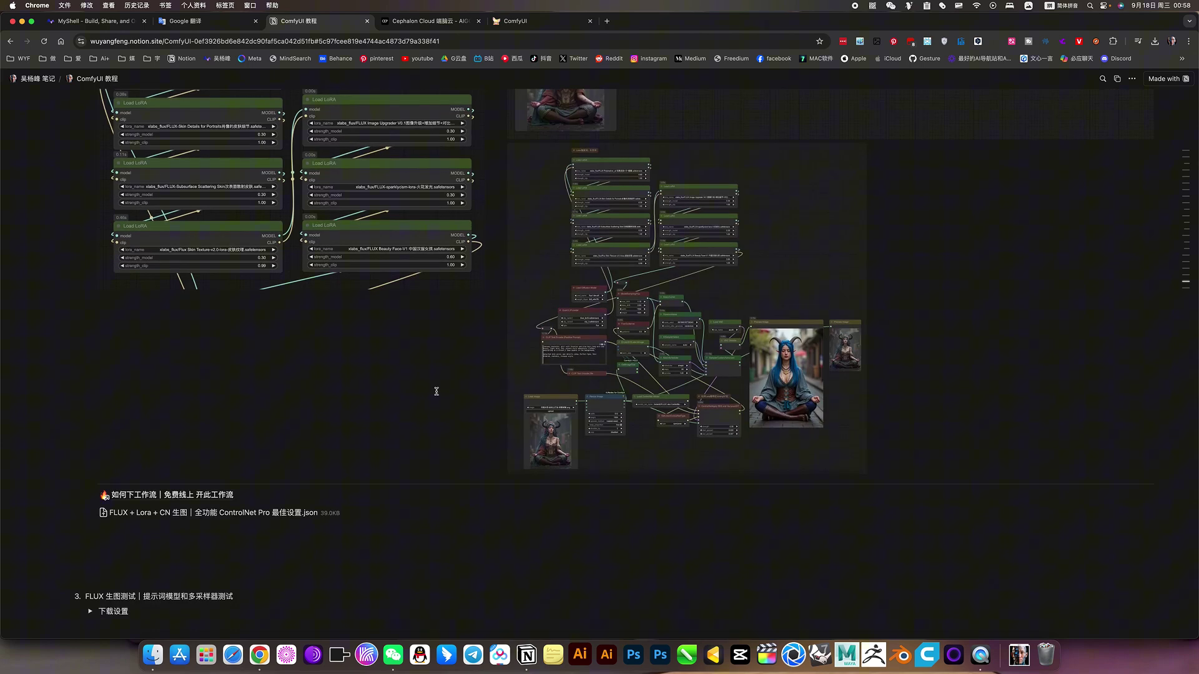
scroll(331, 391, down, 1)
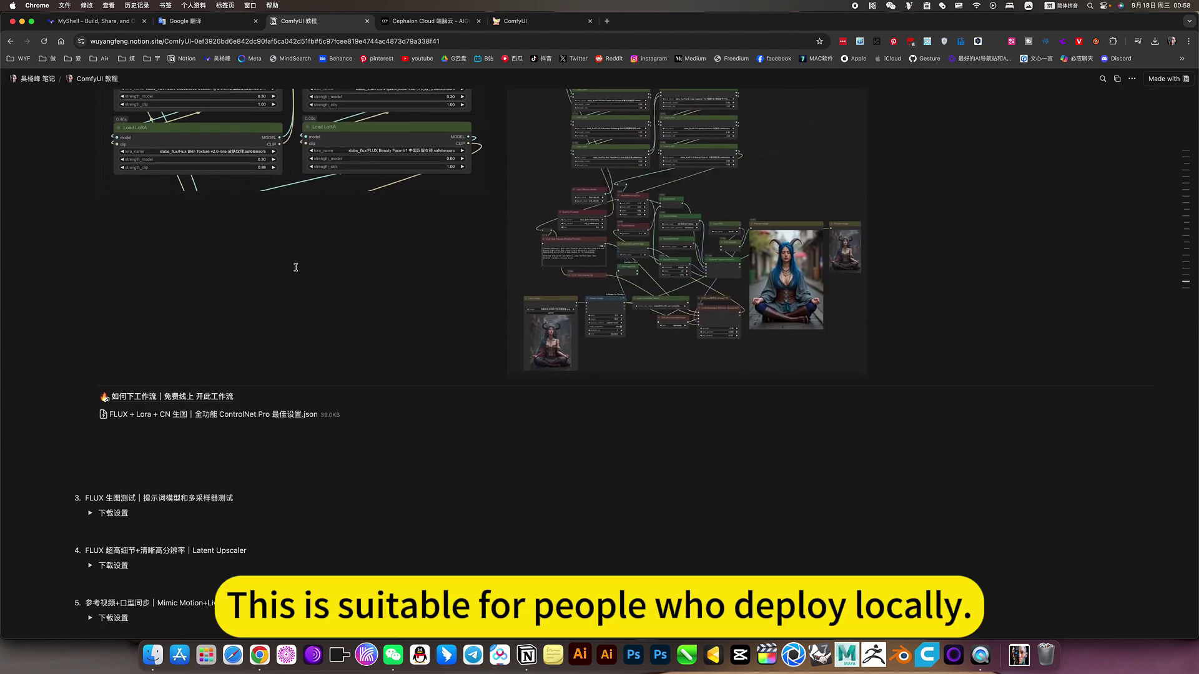
Collapse the 下载设置 section of the second workflow entry in the notes
scroll(294, 269, up, 12)
scroll(295, 268, up, 20)
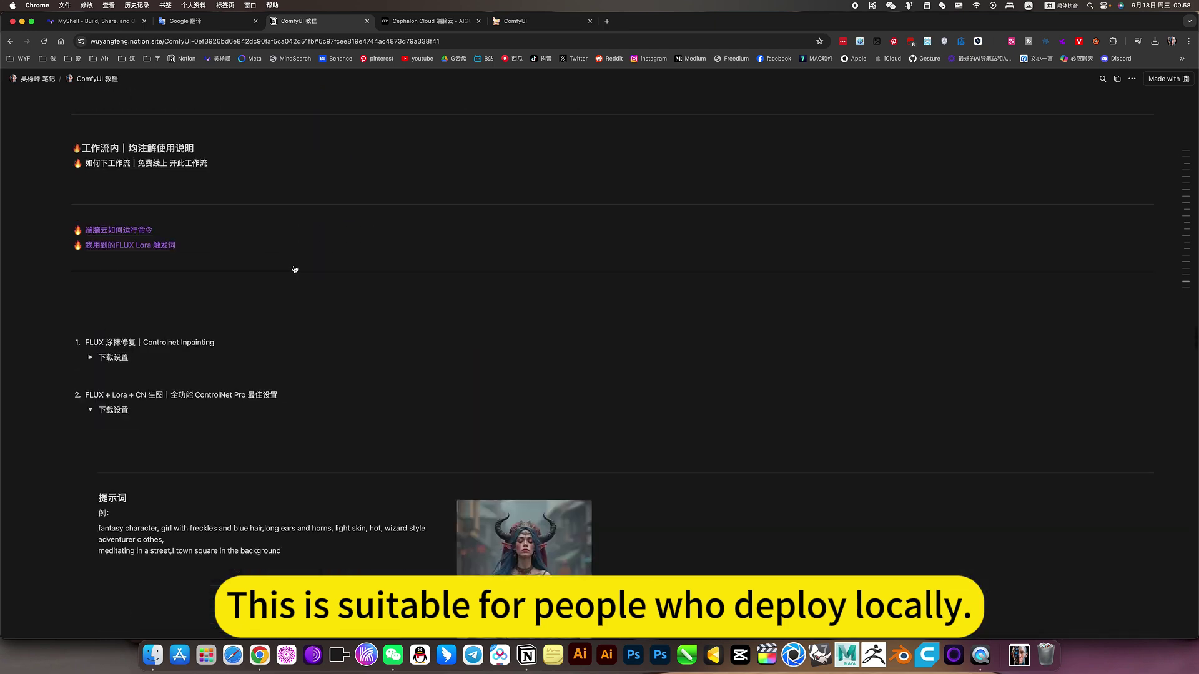
click(91, 401)
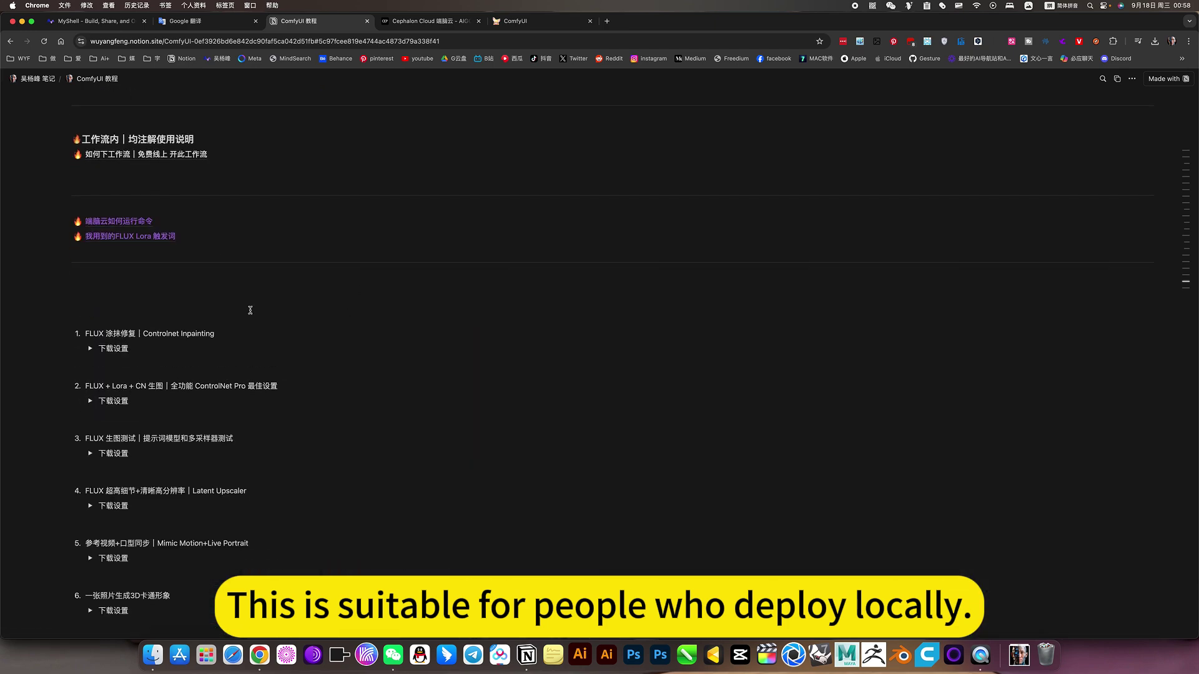
View the Cephalon Cloud applications page, and return to ComfyUI to look over both ControlNet workflows
click(431, 21)
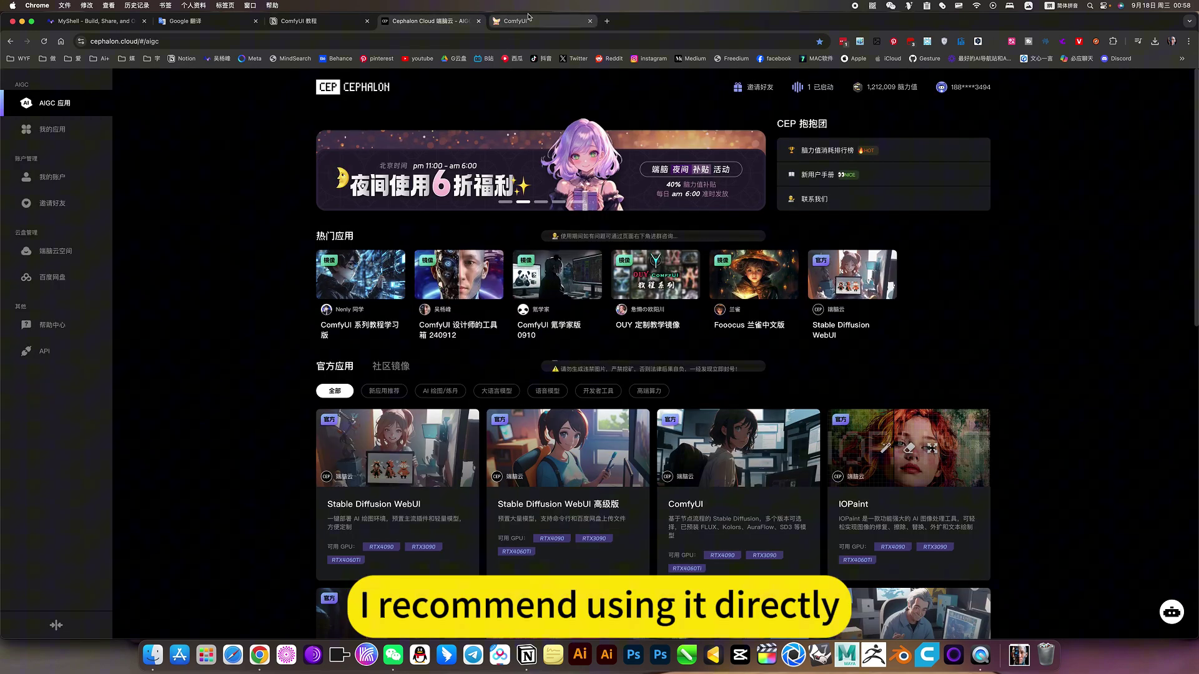
click(526, 22)
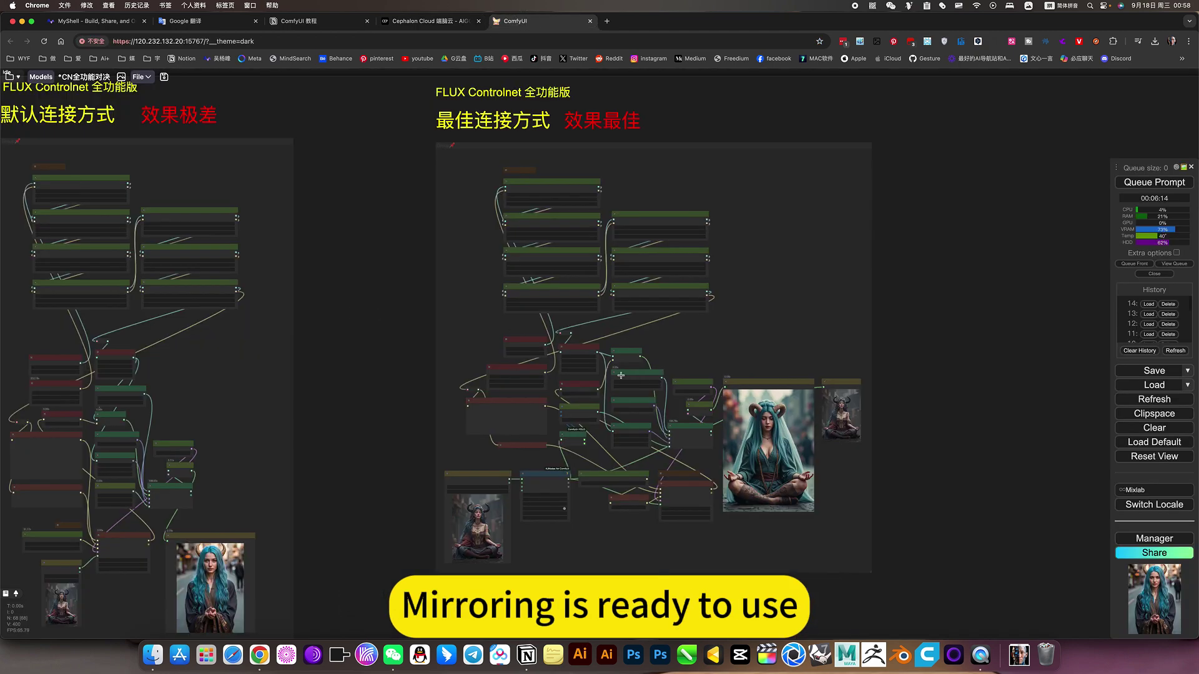
scroll(630, 380, up, 5)
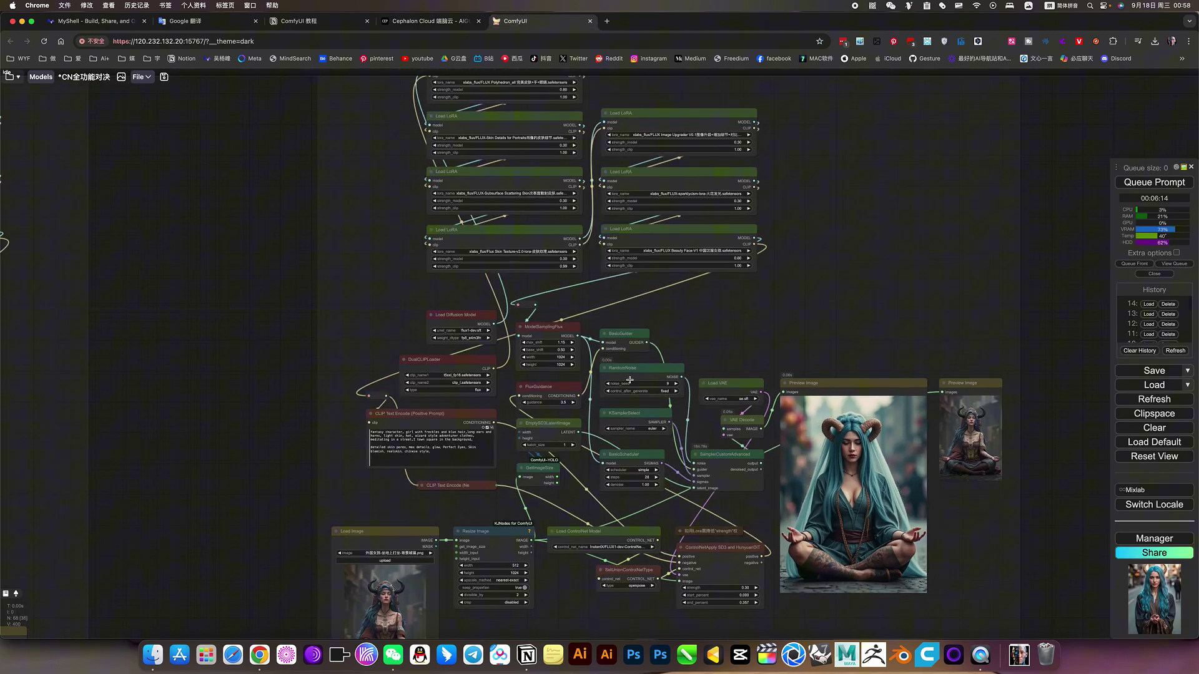
scroll(629, 380, down, 10)
scroll(729, 266, up, 3)
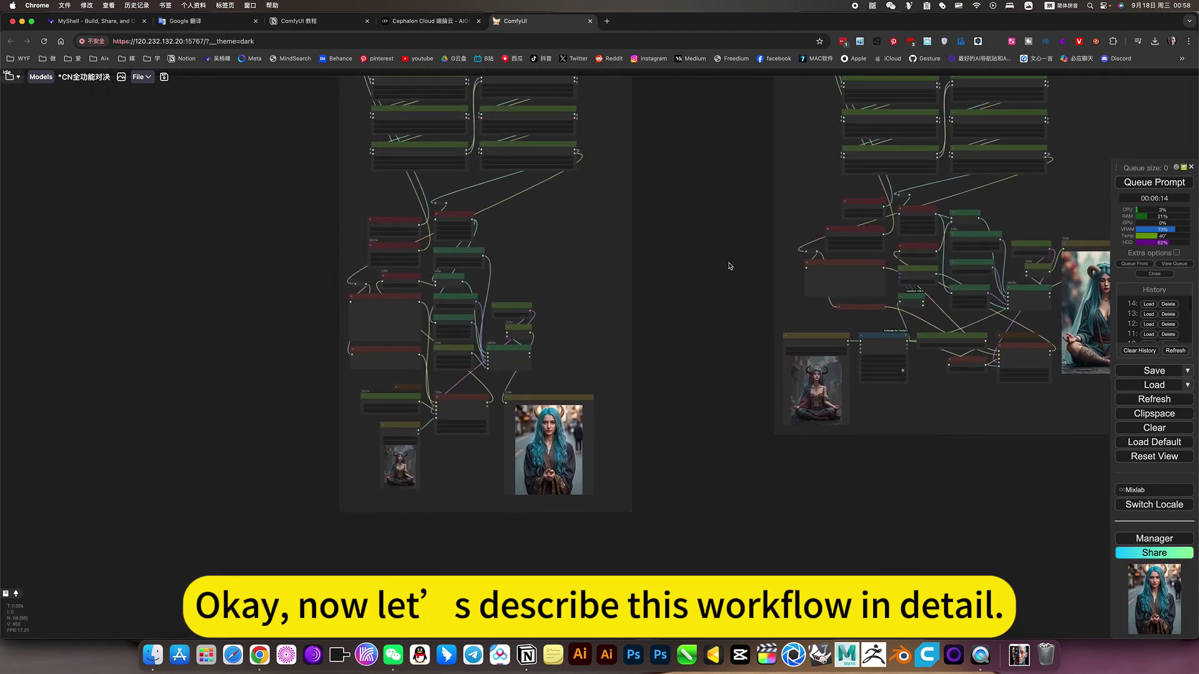
Compare the reference image's pose with the generated preview in the default-connection workflow
scroll(730, 237, up, 5)
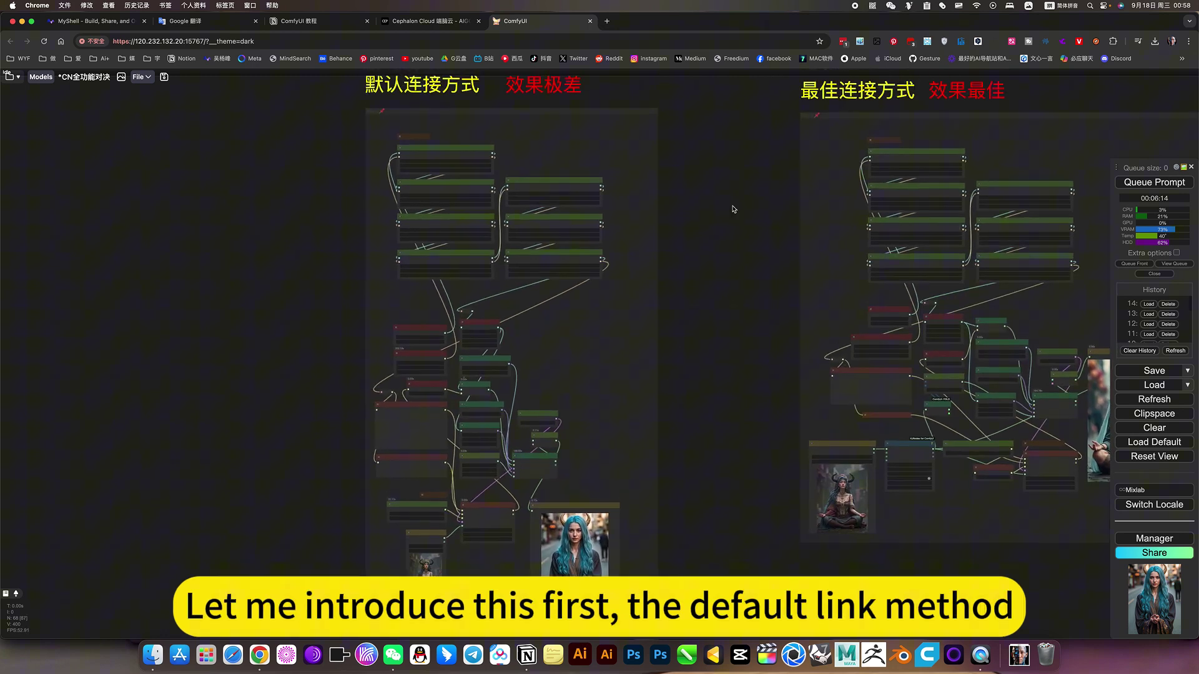
scroll(734, 209, up, 5)
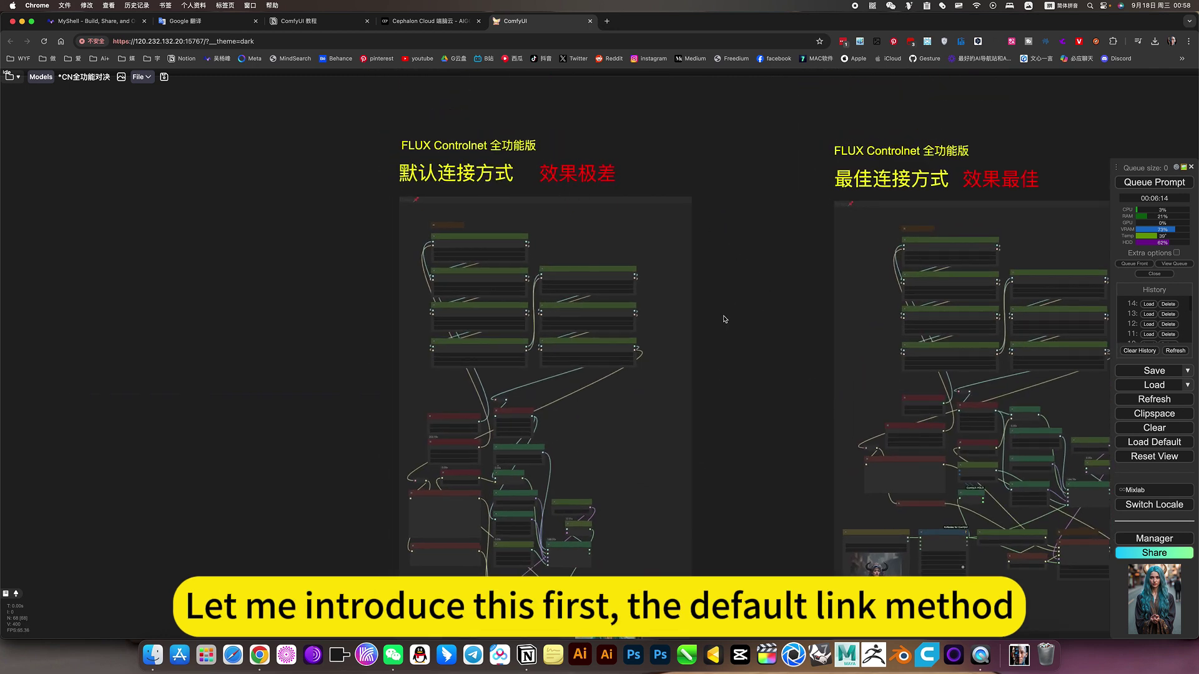
drag(723, 403, 761, 196)
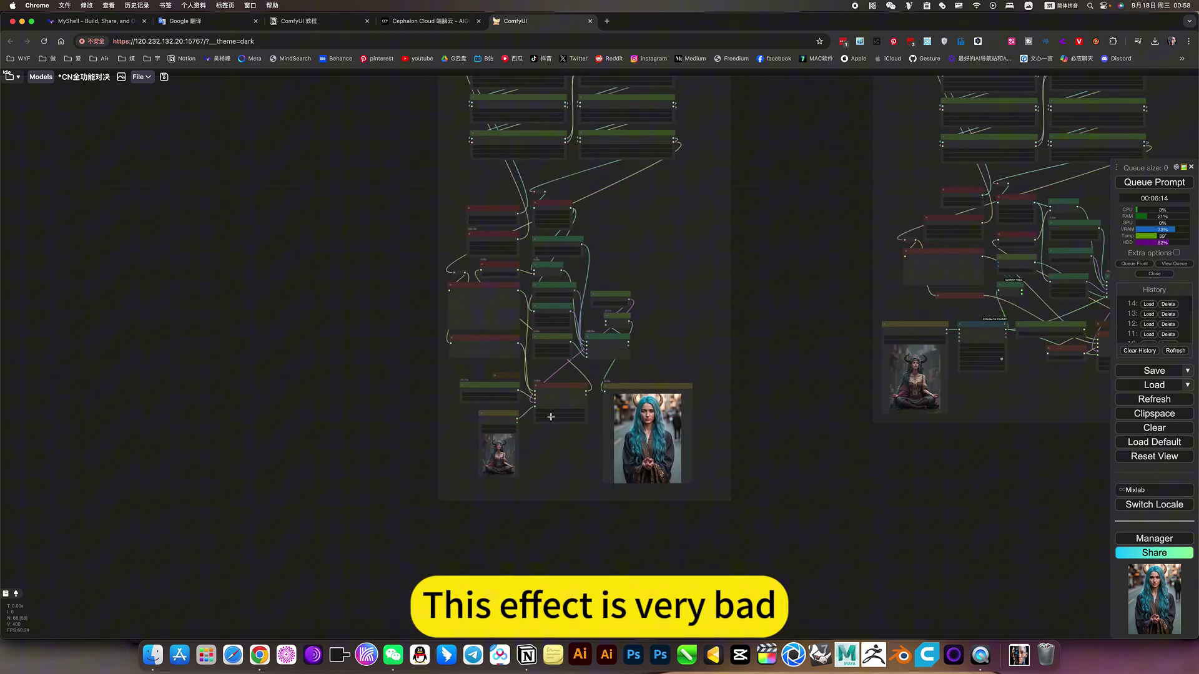
drag(789, 321, 649, 351)
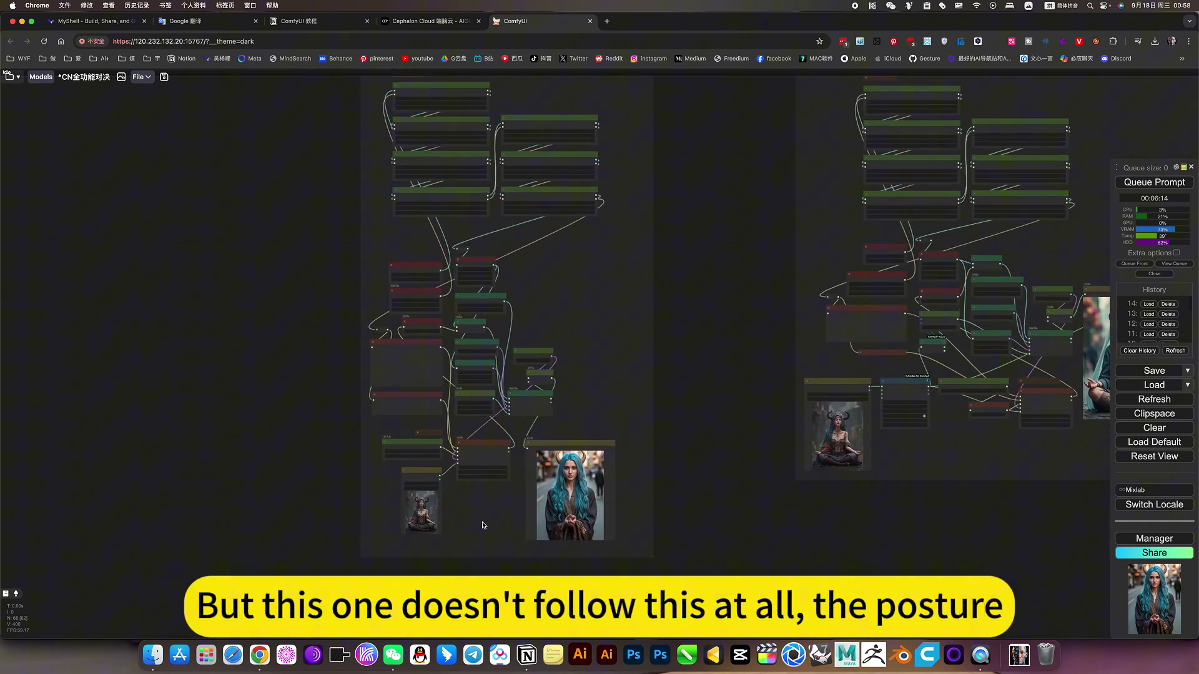
Check the type options of the InstantX Flux Union ControlNet Loader, keeping pose
scroll(406, 505, up, 12)
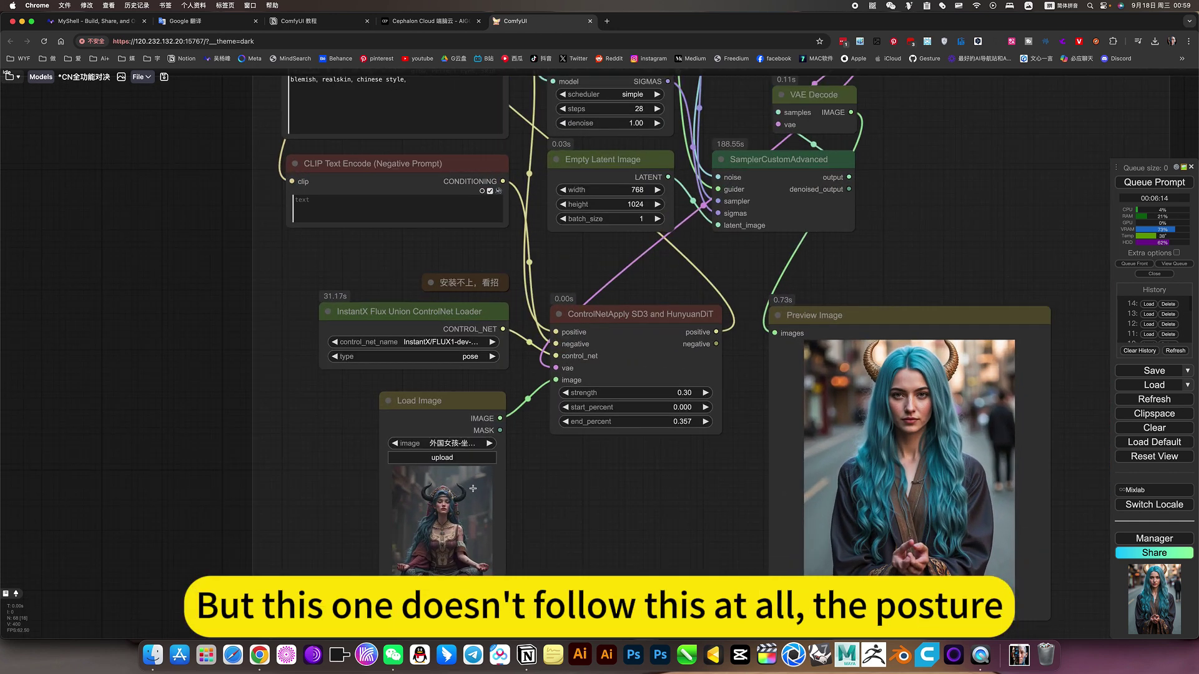
click(472, 356)
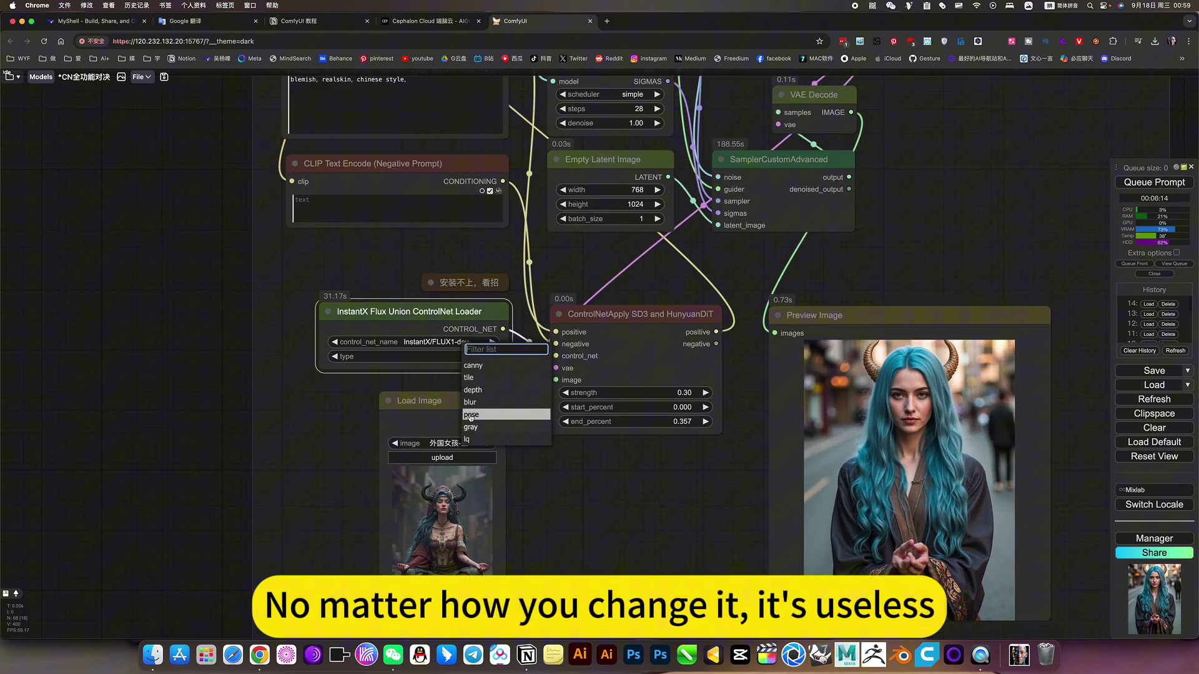
click(558, 447)
Review the prompt, sampler and ControlNetApply wiring of the default-connection workflow, and select its InstantX Flux Union ControlNet Loader
drag(558, 447, 557, 474)
drag(679, 507, 556, 508)
drag(793, 257, 845, 345)
click(845, 340)
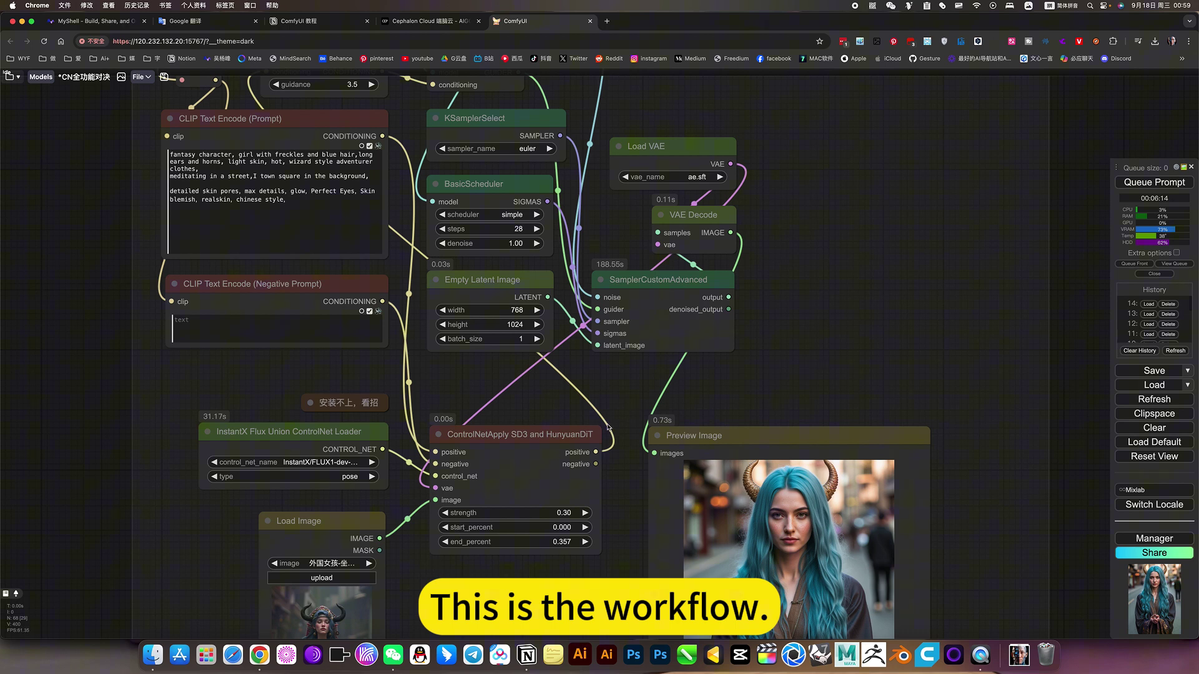
click(340, 434)
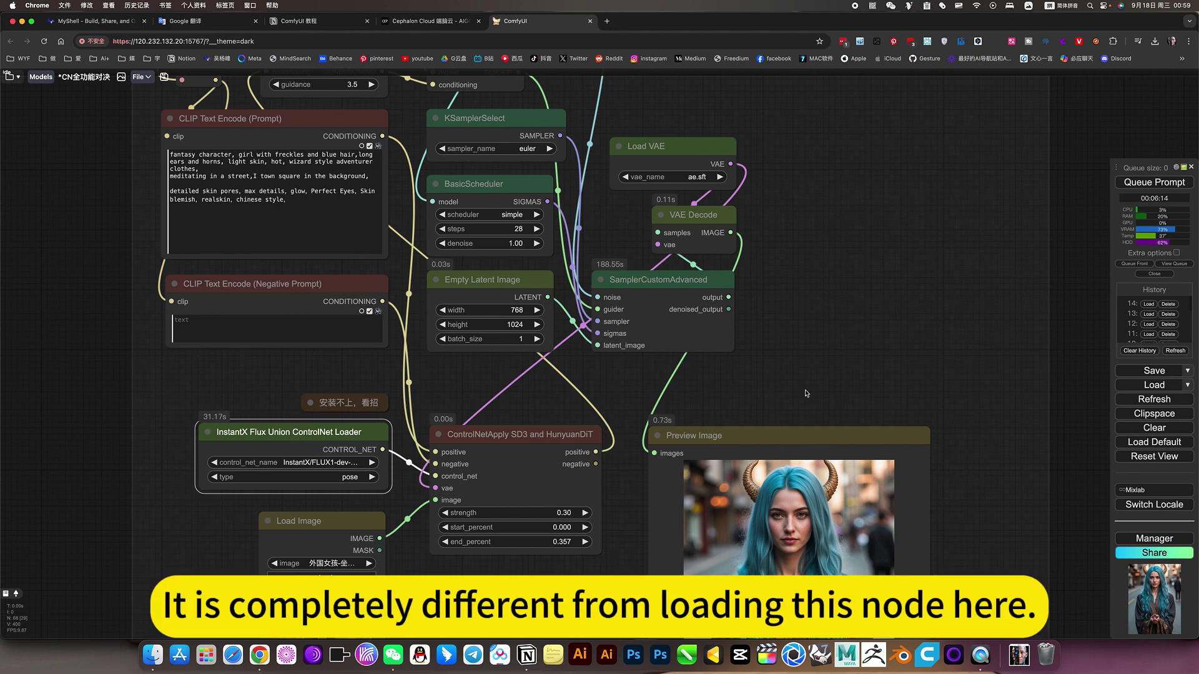
Go to the best-connection workflow and select its Load ControlNet Model node for comparison with the default loader
scroll(807, 396, down, 9)
drag(1018, 402, 327, 367)
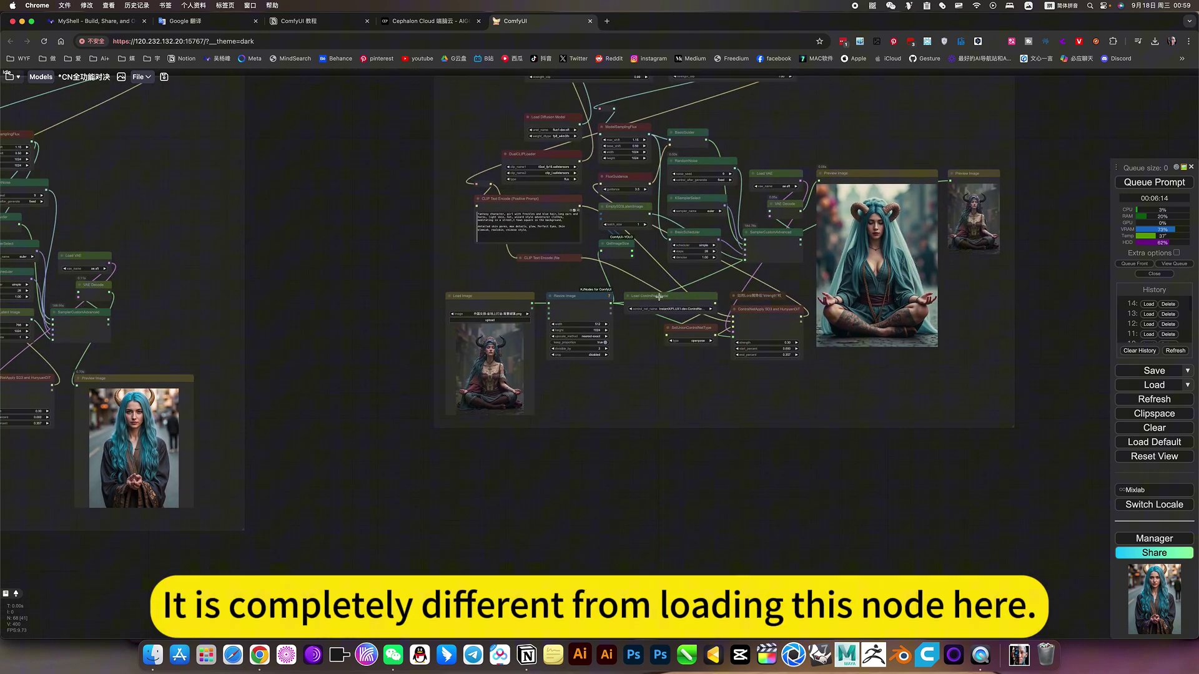
scroll(685, 296, up, 10)
scroll(685, 296, up, 2)
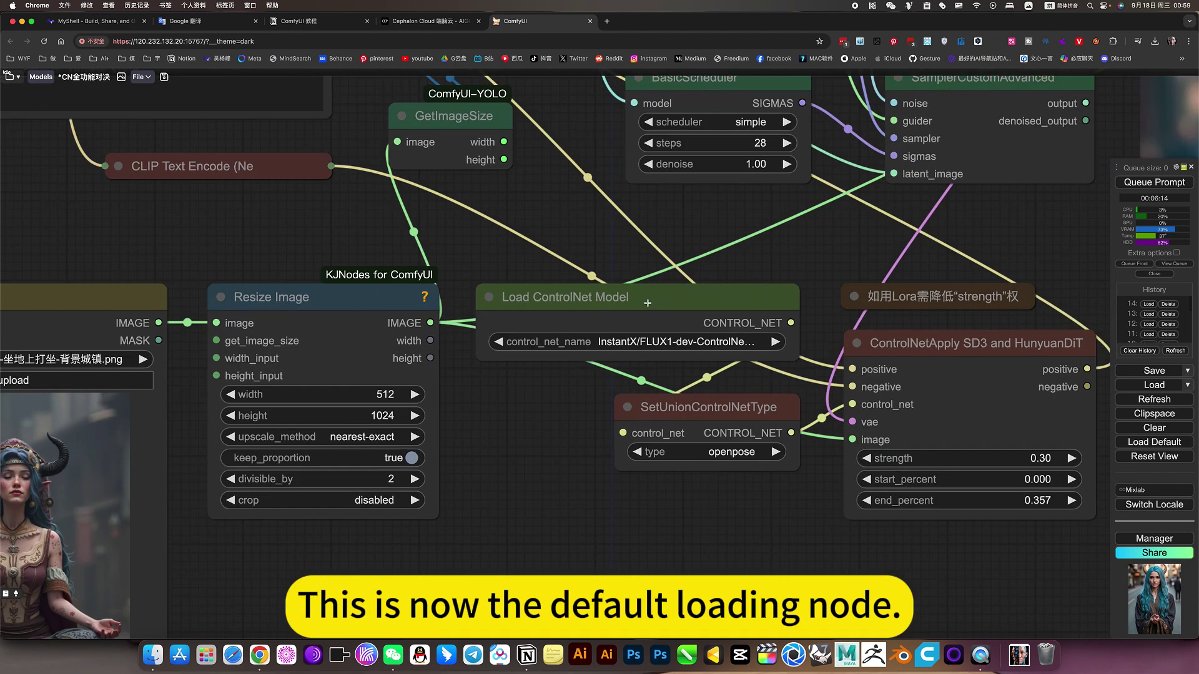
click(648, 301)
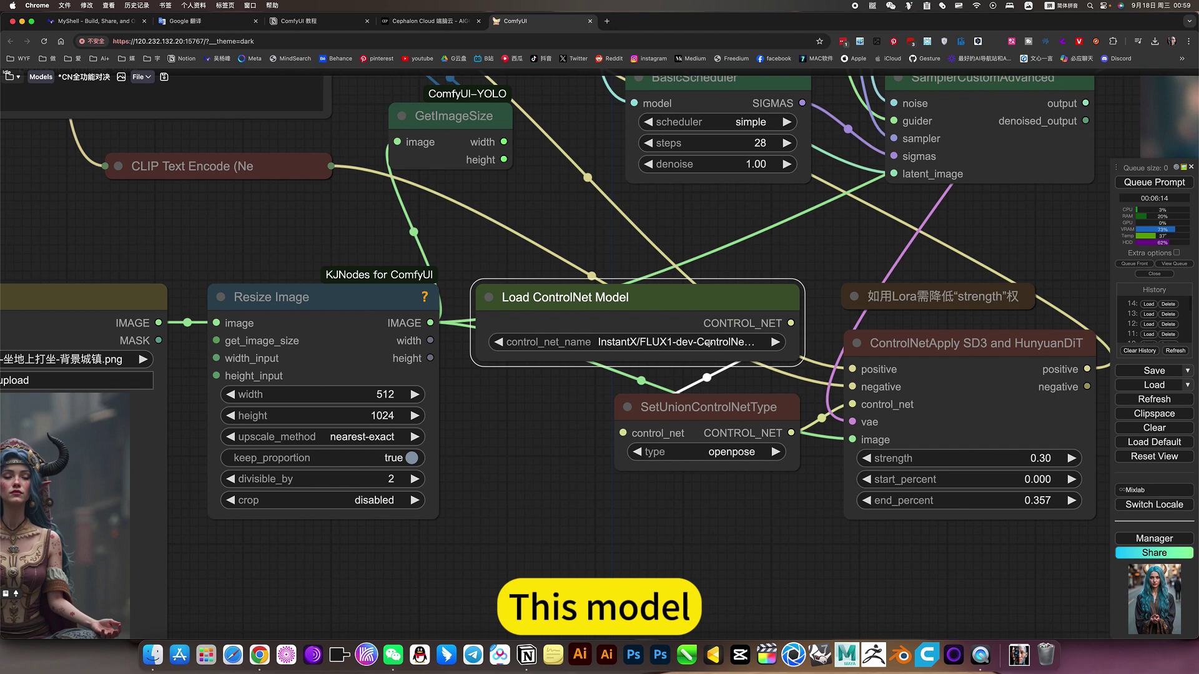
Return to the default-connection workflow and select its InstantX Flux Union ControlNet Loader to inspect its model and type settings
scroll(618, 345, down, 10)
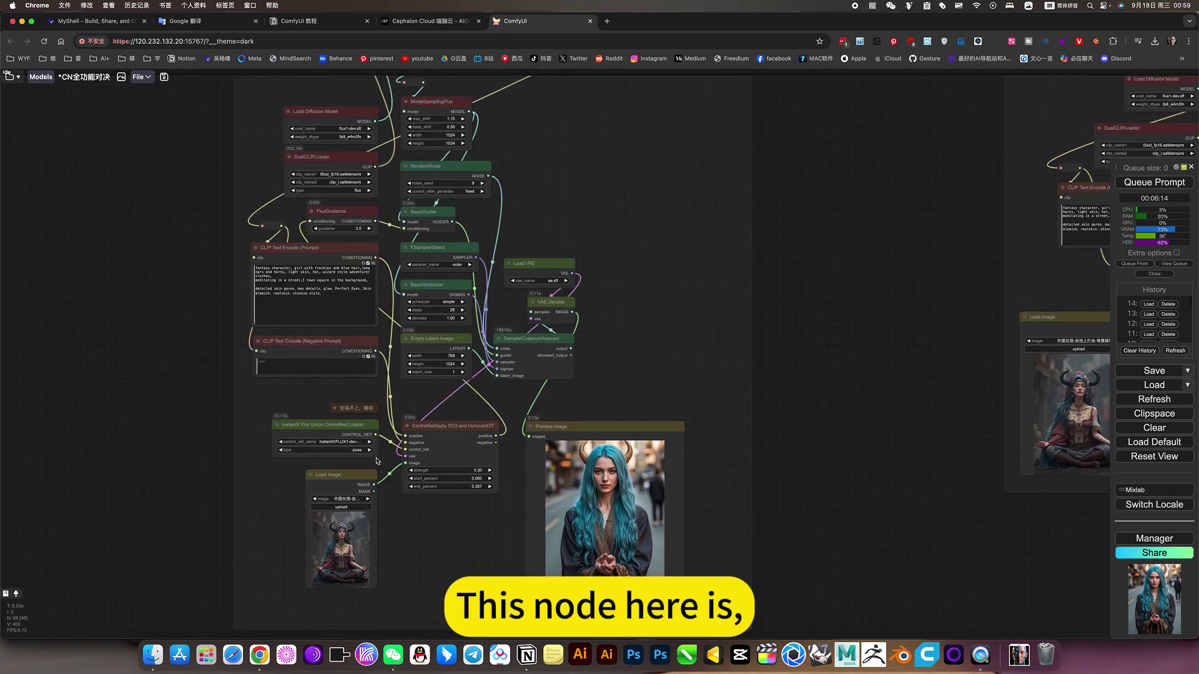
scroll(308, 445, up, 5)
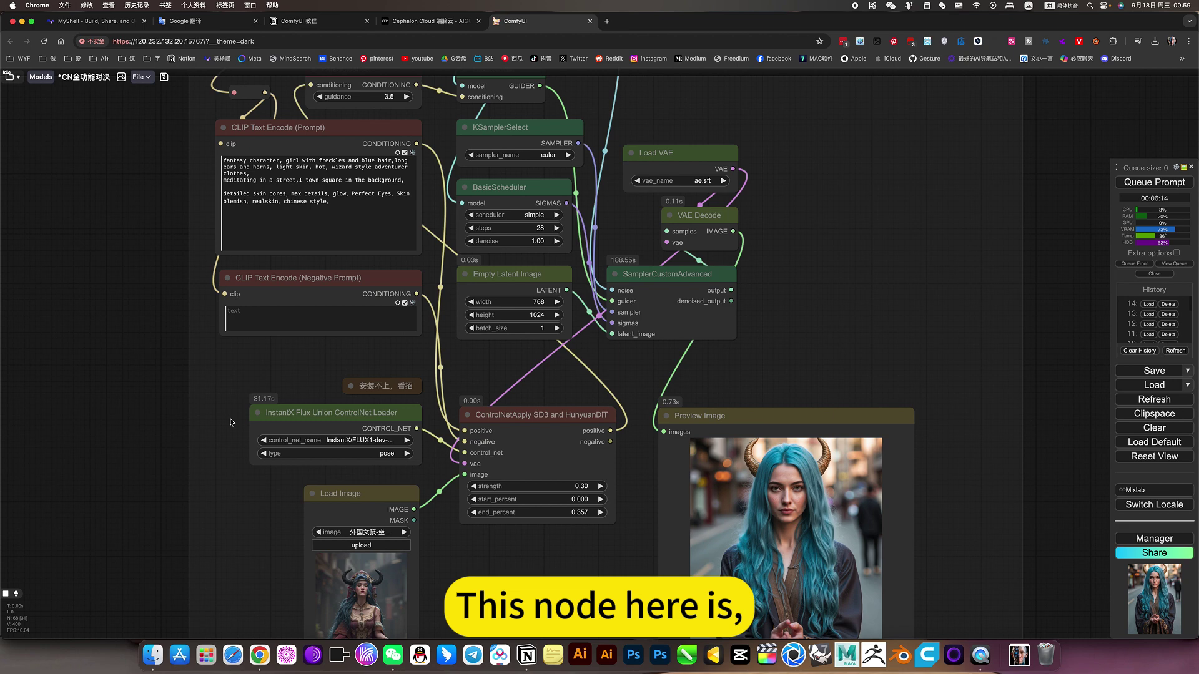
scroll(231, 423, up, 9)
click(390, 403)
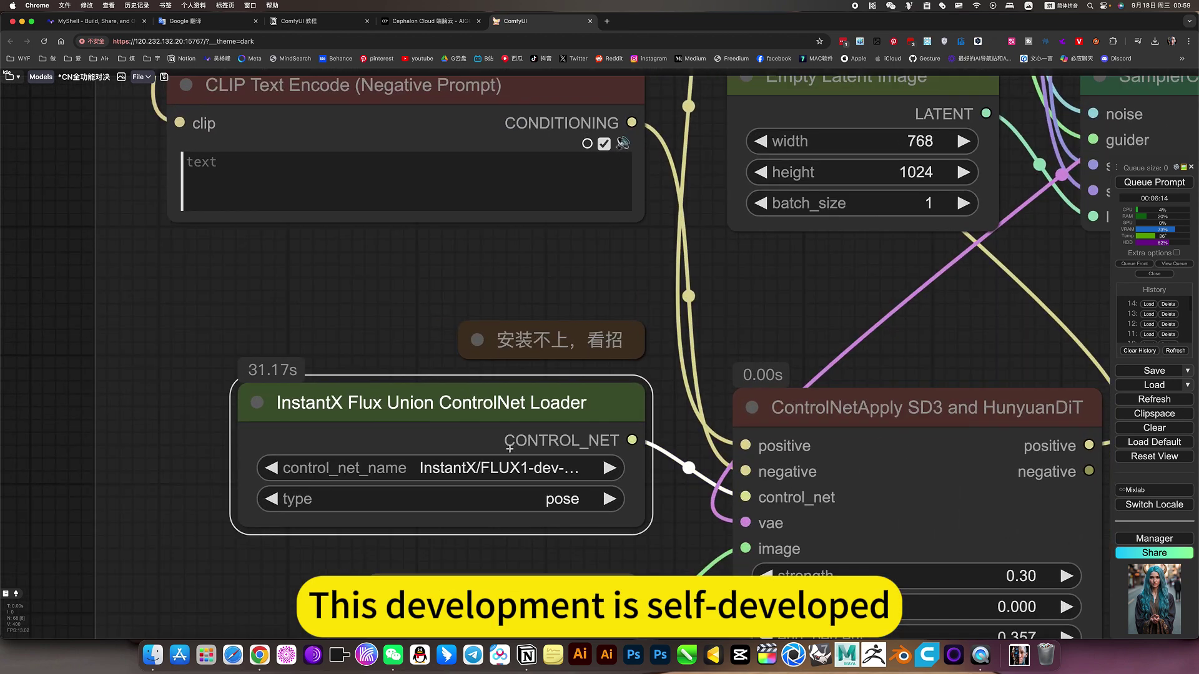
scroll(646, 527, down, 5)
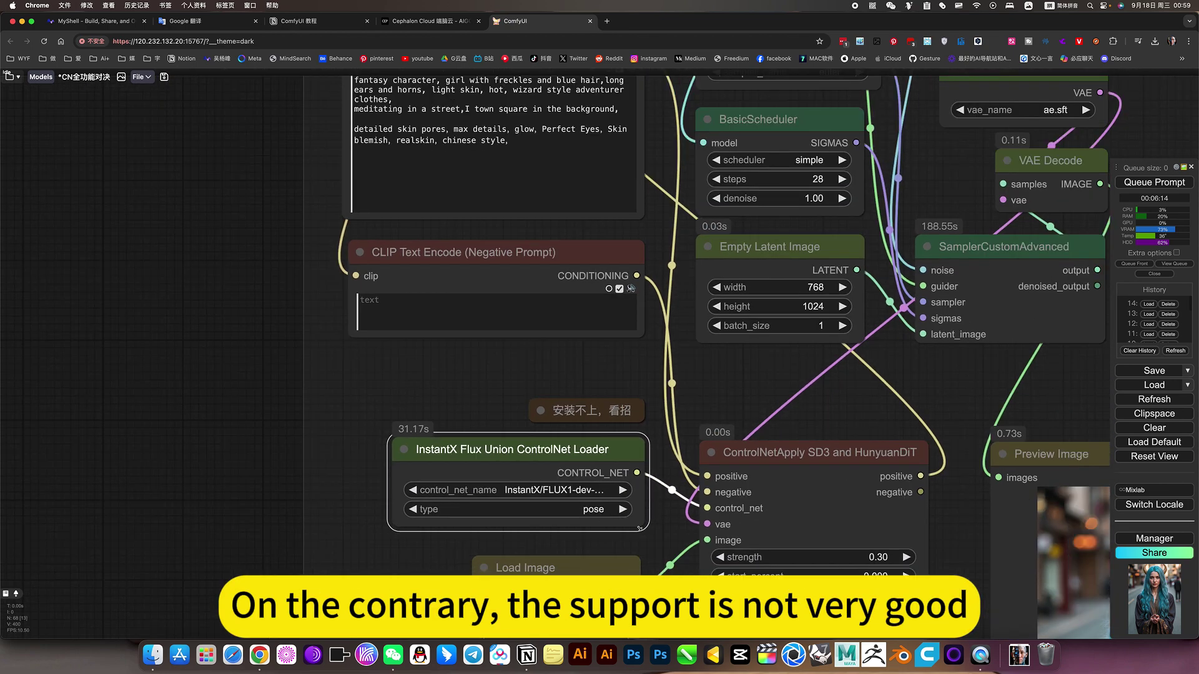
scroll(700, 574, down, 5)
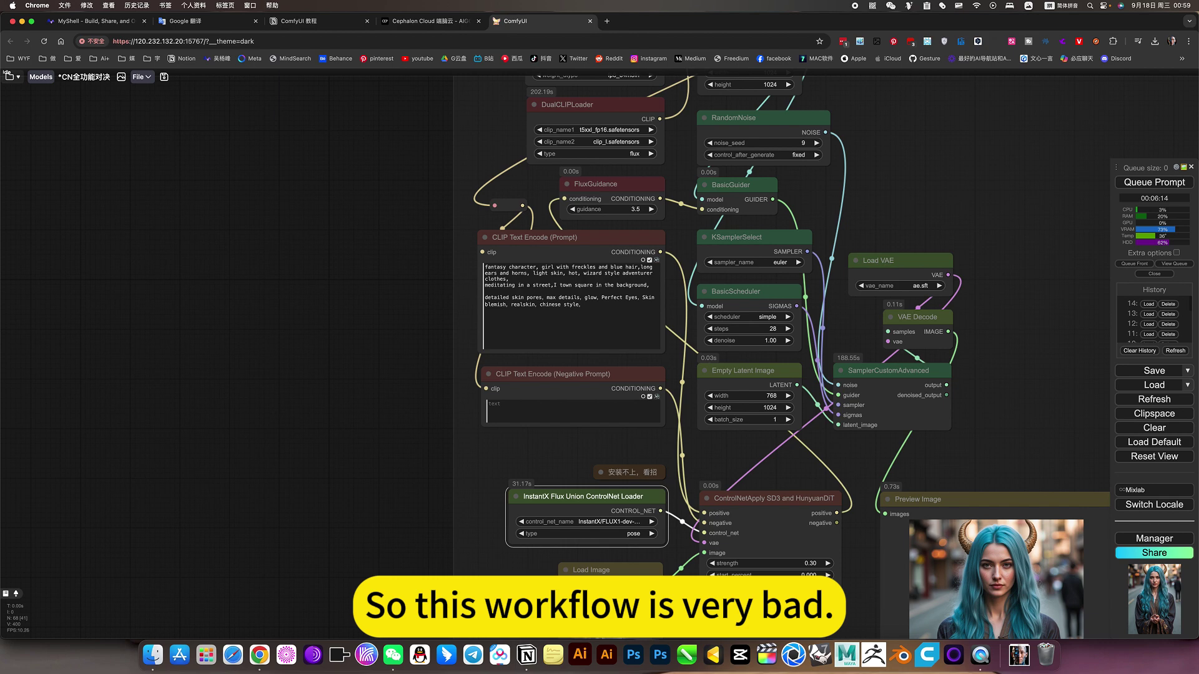
Inspect the default-connection workflow's preview image against the reference image, focusing on the hands
drag(500, 448, 363, 254)
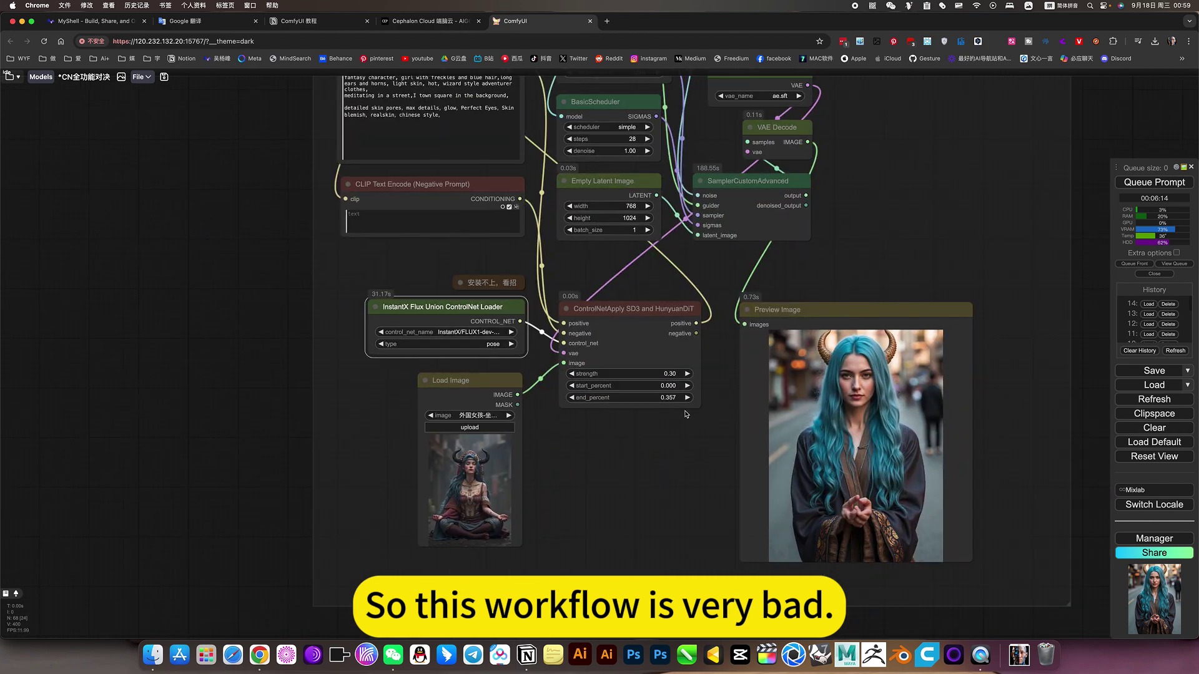
scroll(685, 414, down, 2)
scroll(688, 412, down, 3)
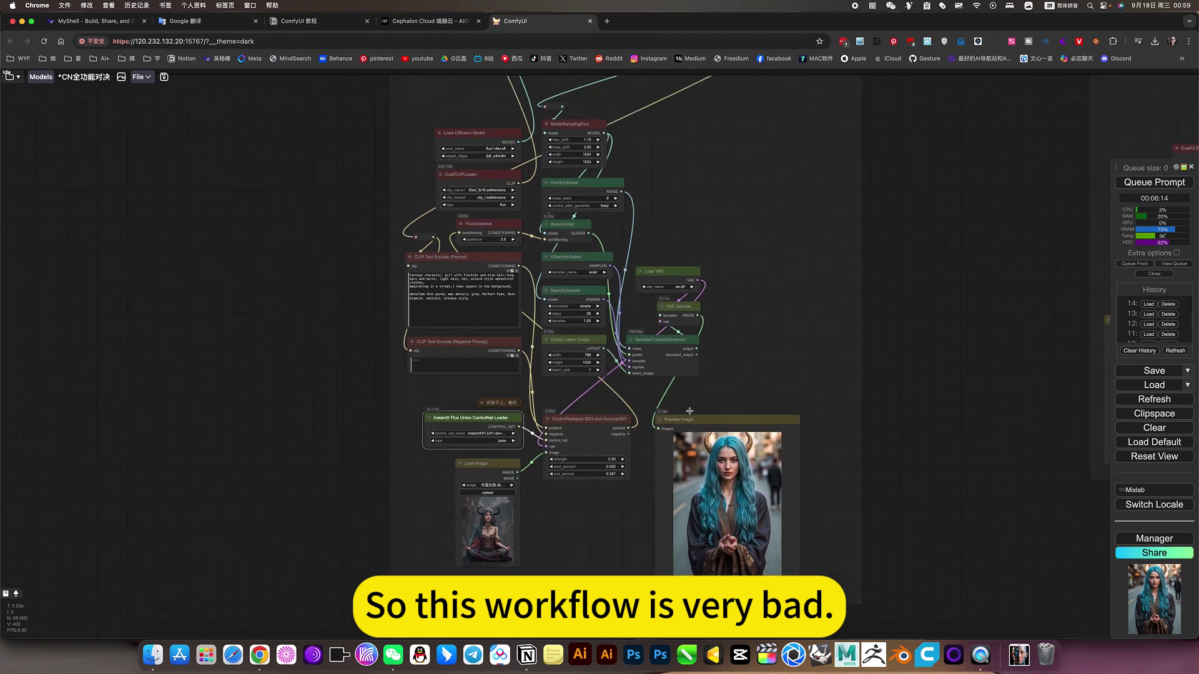
scroll(729, 509, up, 4)
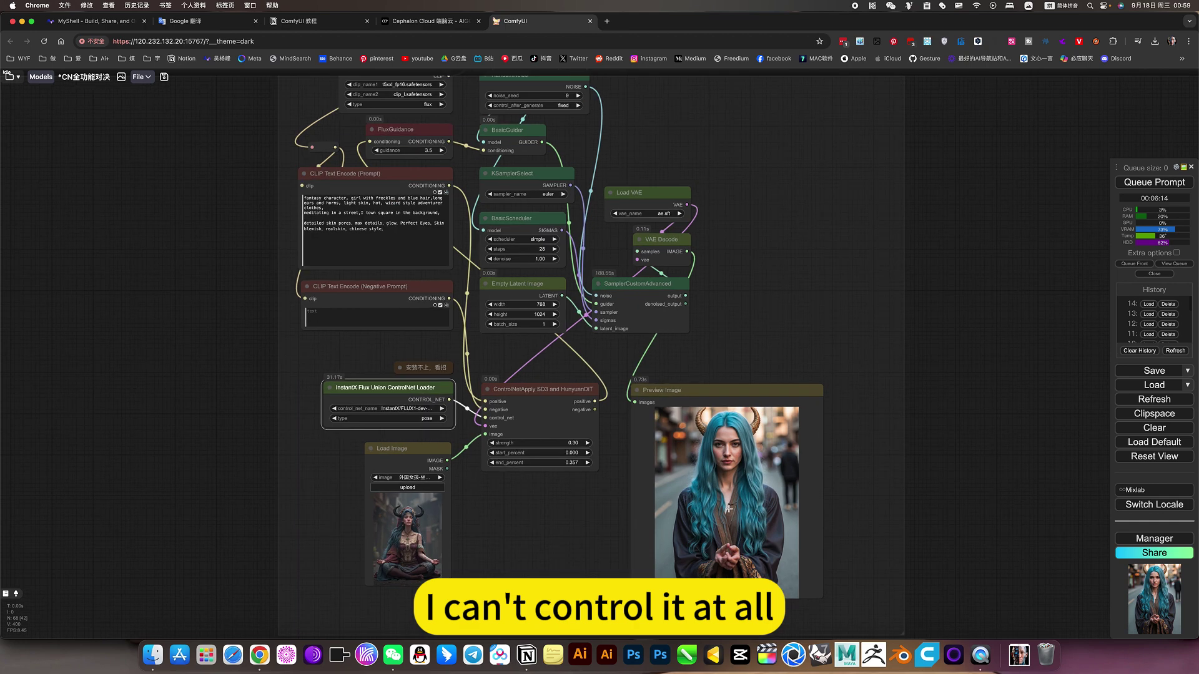
scroll(741, 553, up, 6)
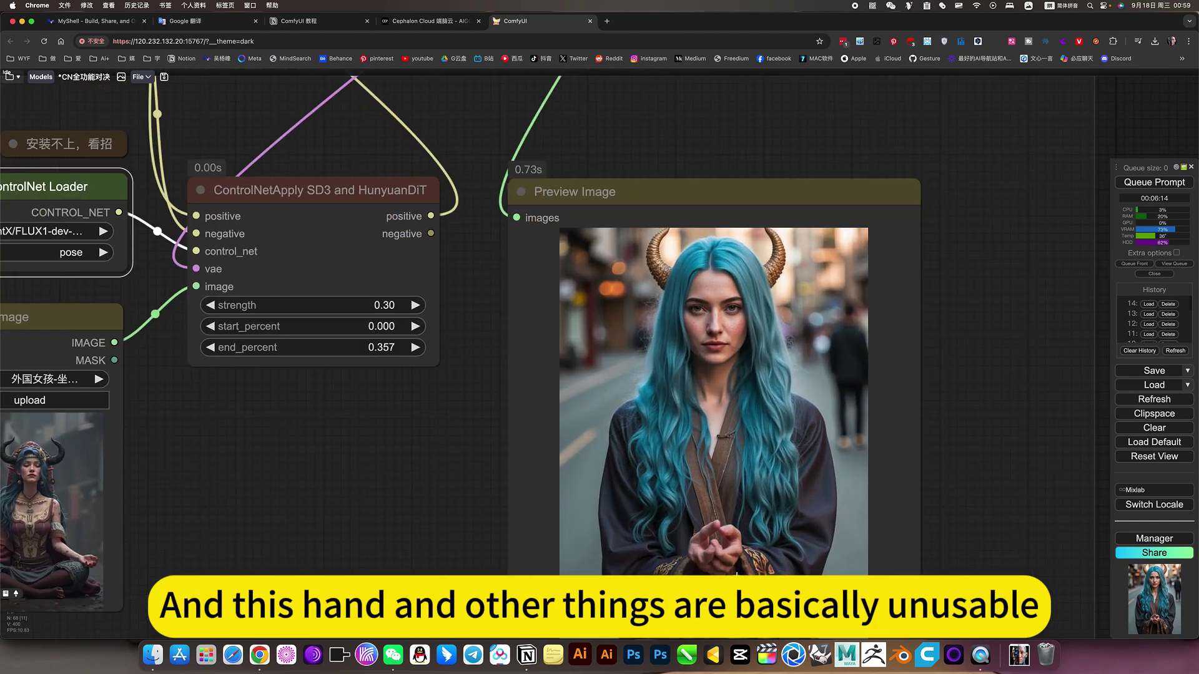
scroll(687, 543, down, 10)
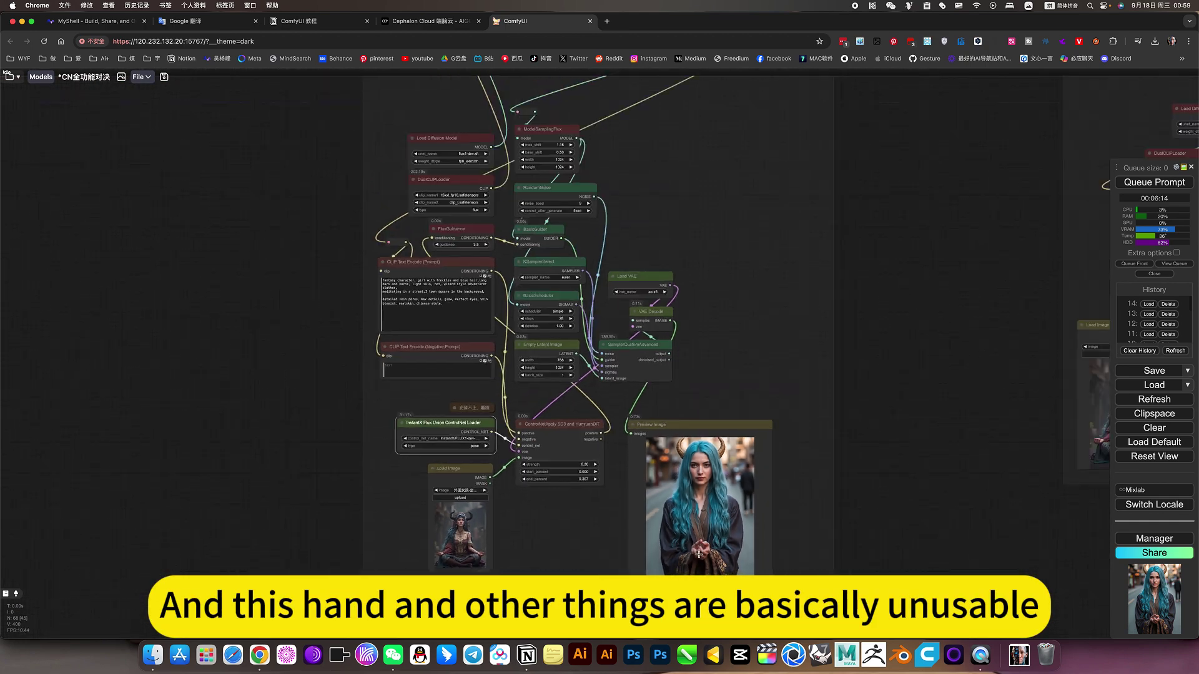
Review the default-connection workflow's model loaders, FluxGuidance, ModelSamplingFlux, noise and sampler settings
scroll(699, 555, down, 1)
drag(753, 409, 856, 504)
scroll(562, 327, up, 5)
scroll(718, 467, up, 3)
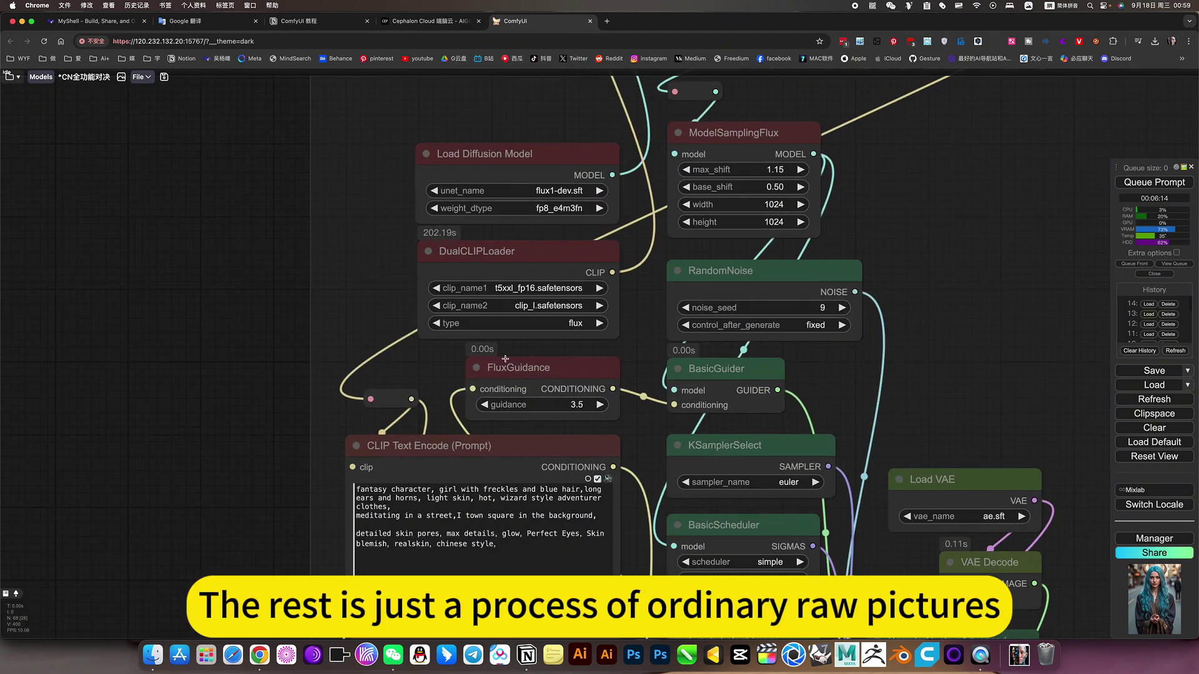
scroll(732, 426, down, 5)
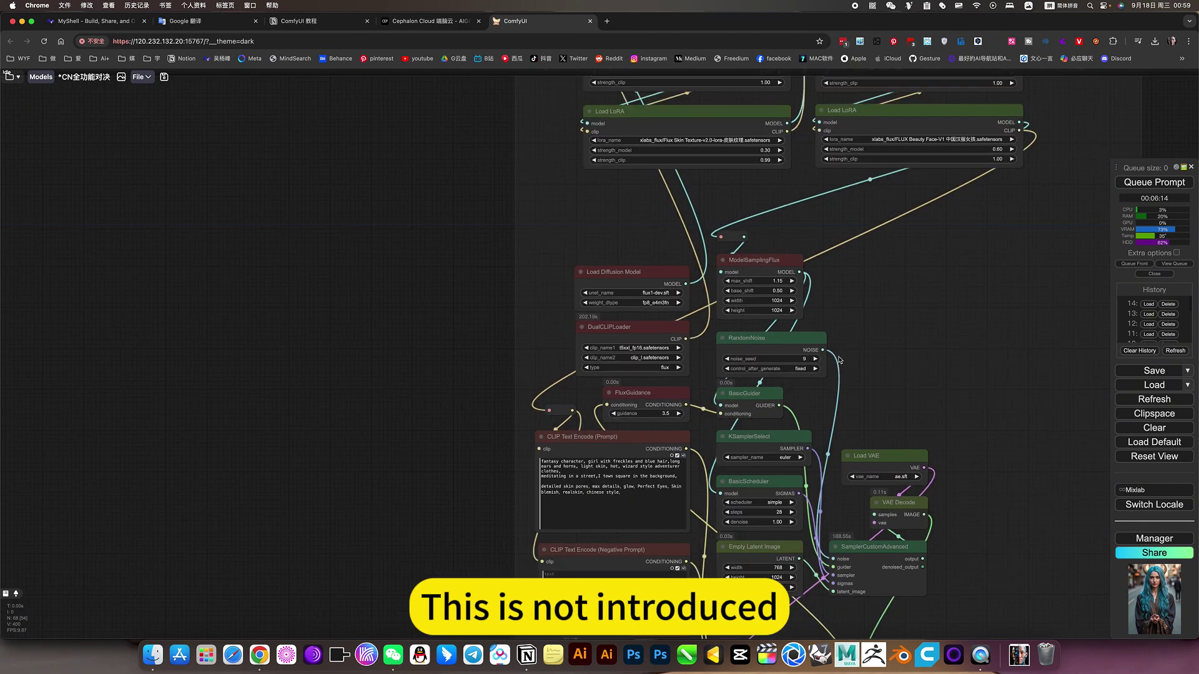
scroll(781, 360, up, 3)
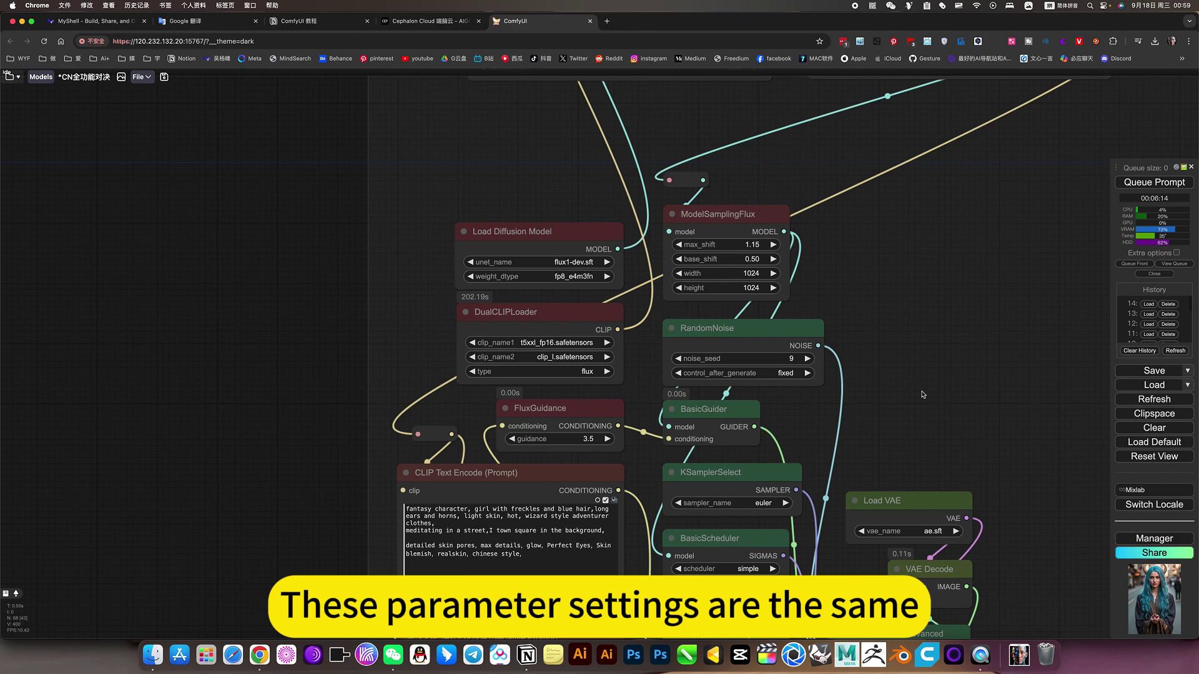
scroll(924, 395, down, 5)
Go to the best-connection workflow and compare its prompt, guidance, noise, sampler and scheduler settings with the default ones
drag(897, 398, 304, 363)
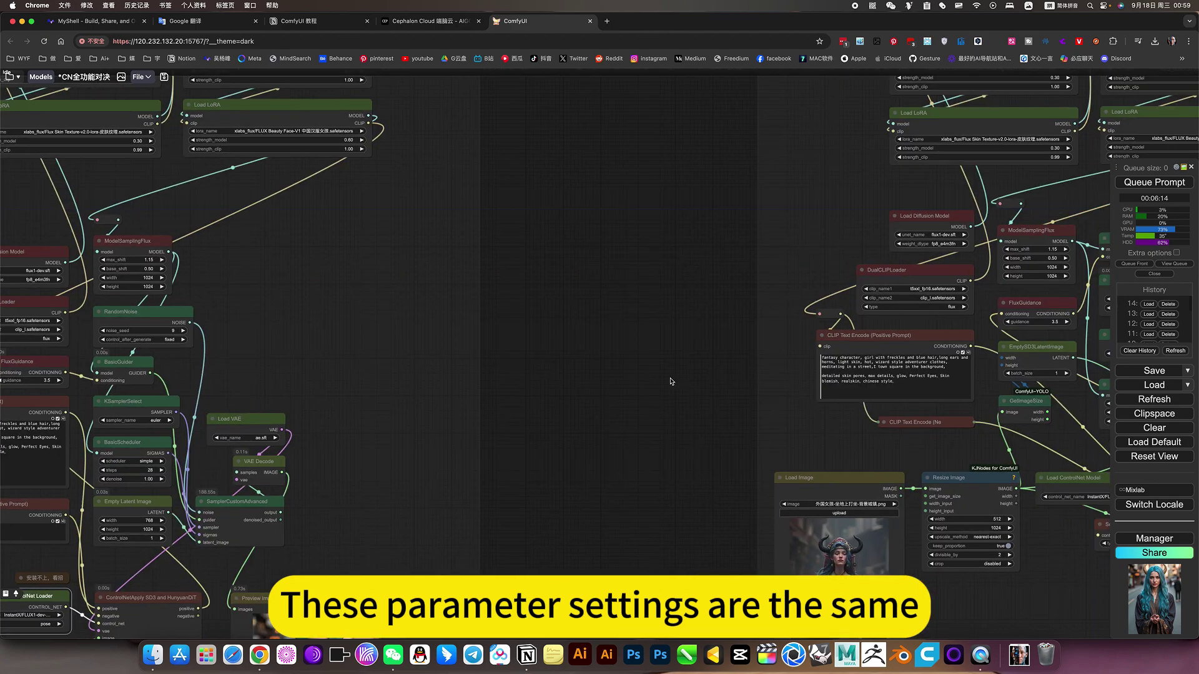
scroll(672, 380, down, 3)
drag(672, 381, 380, 353)
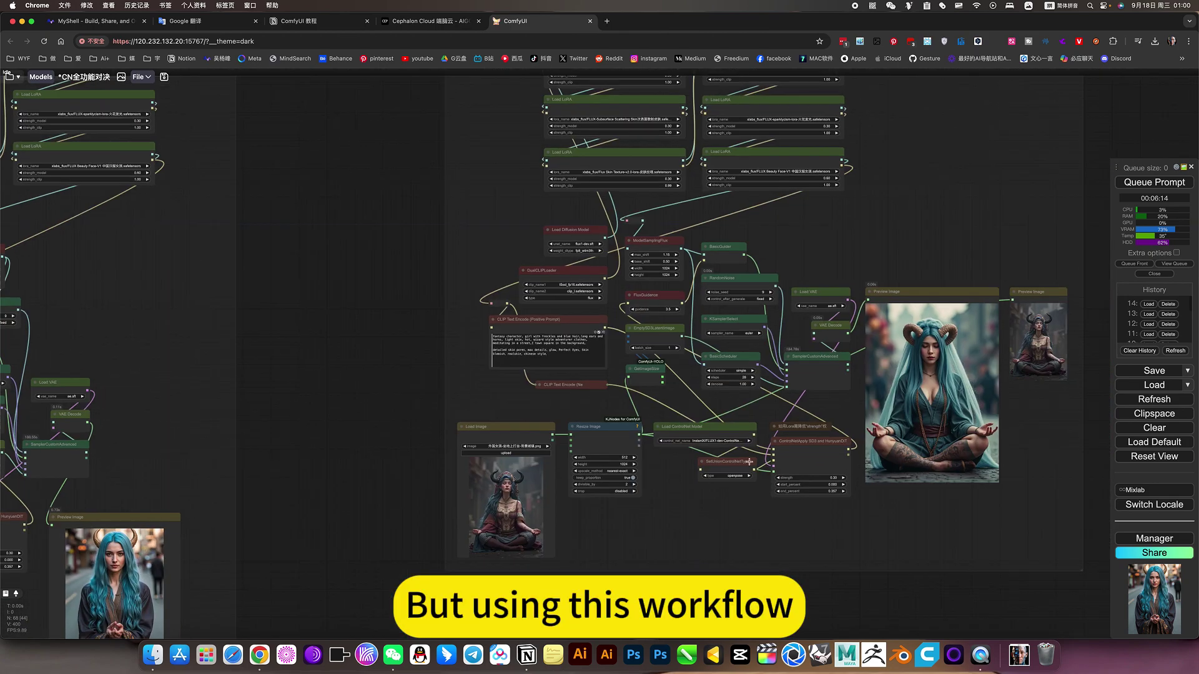
scroll(749, 462, up, 10)
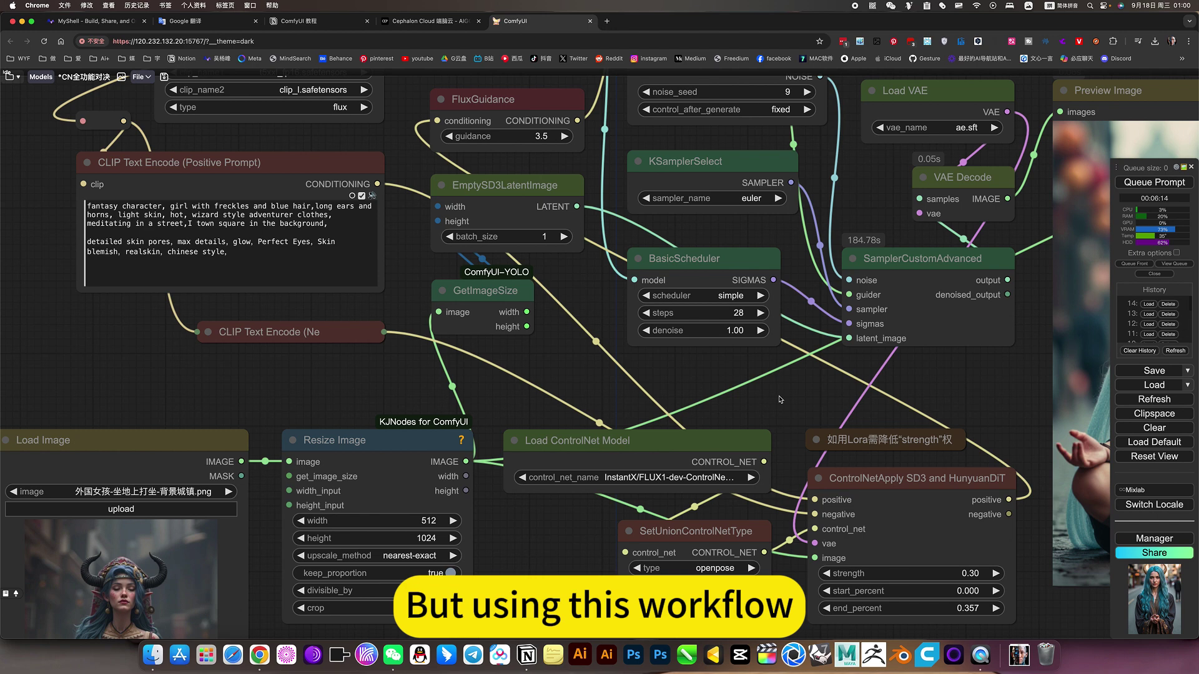
scroll(779, 400, up, 5)
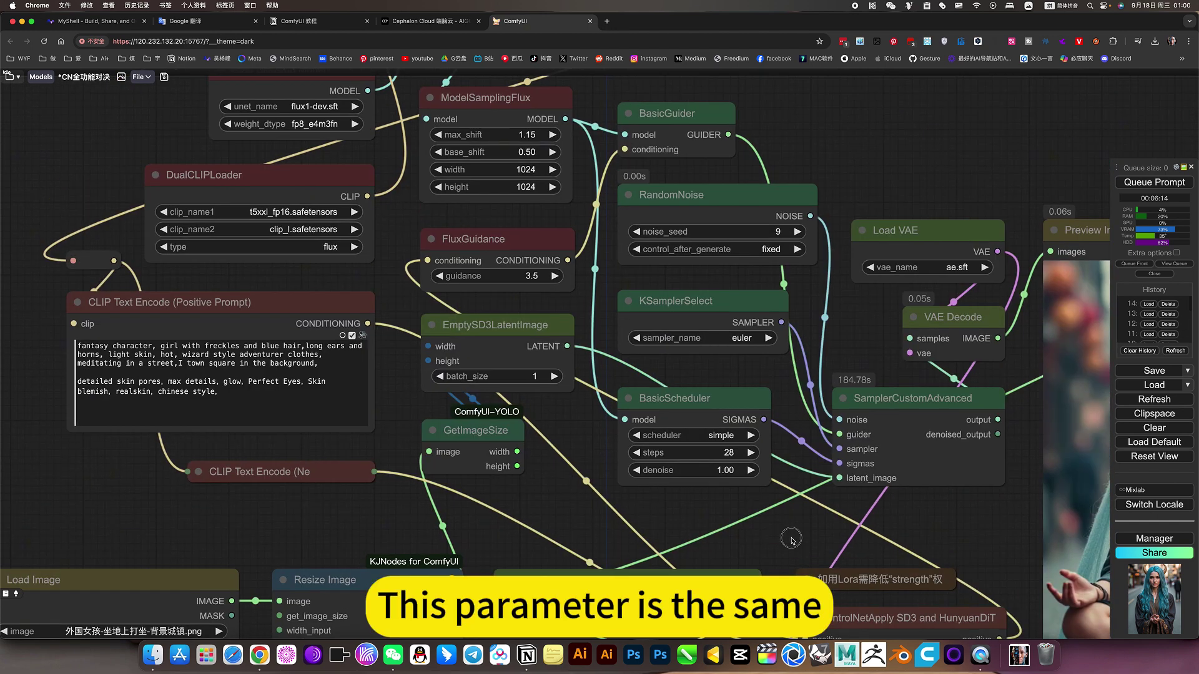
scroll(791, 403, down, 7)
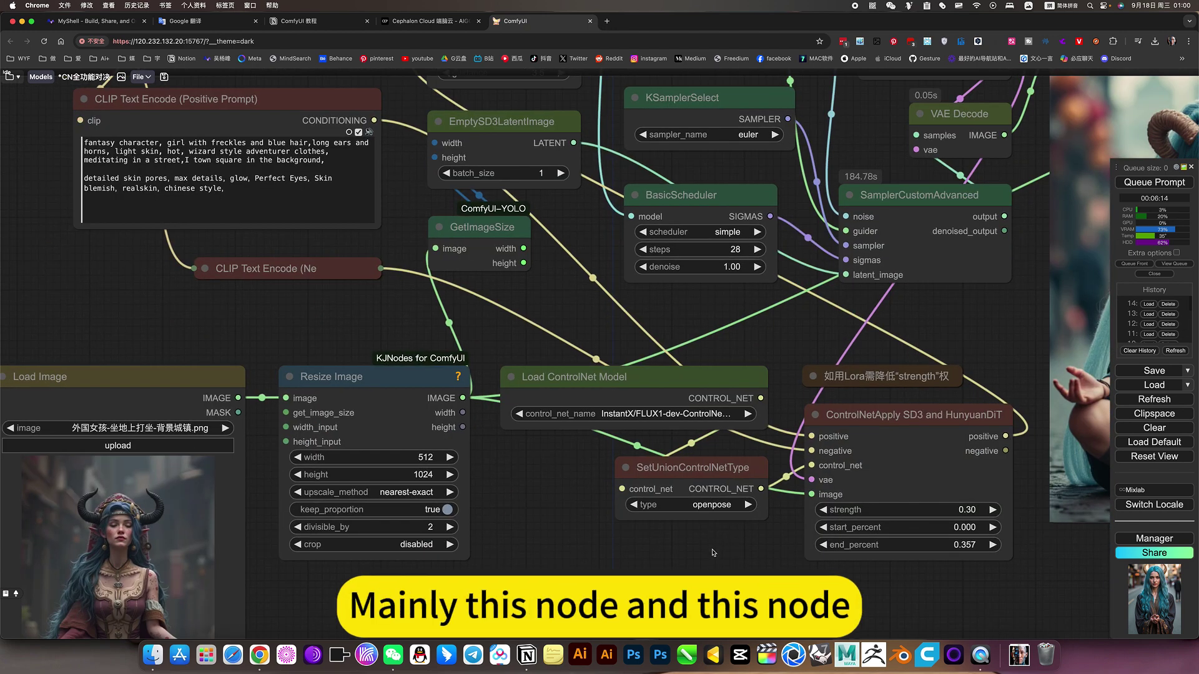
Select the SetUnionControlNetType and Load ControlNet Model nodes in turn to examine how they replace the default loader
scroll(700, 514, down, 2)
click(697, 431)
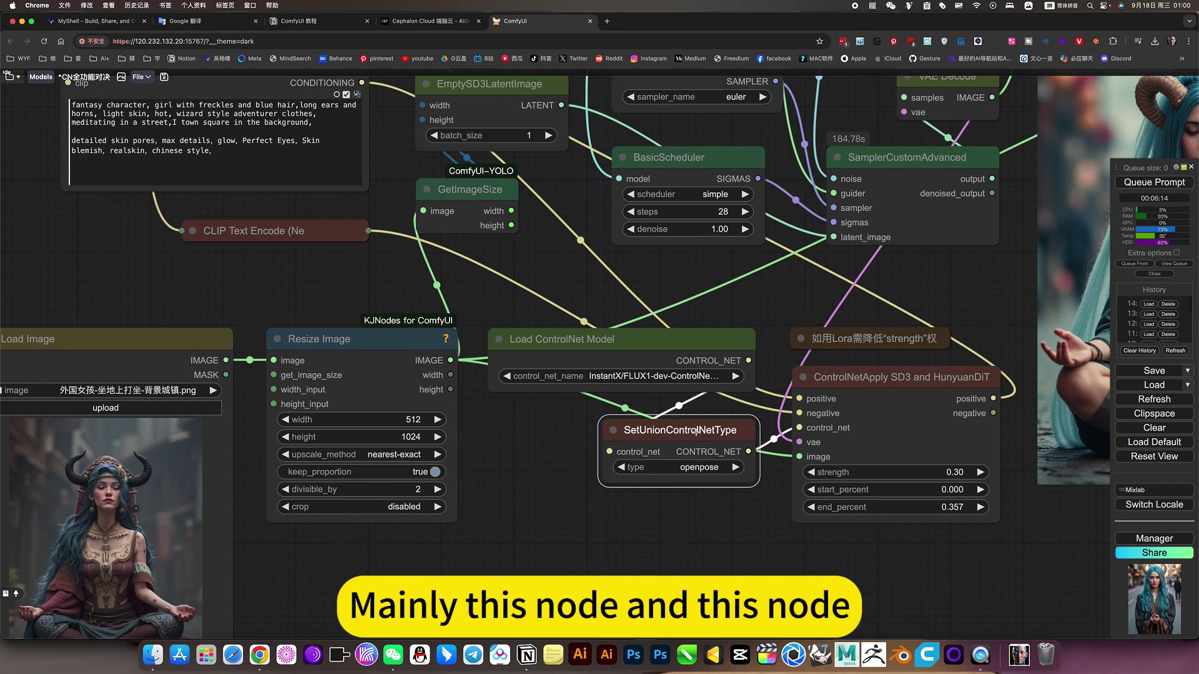
click(697, 340)
click(693, 523)
drag(671, 530, 671, 543)
click(656, 359)
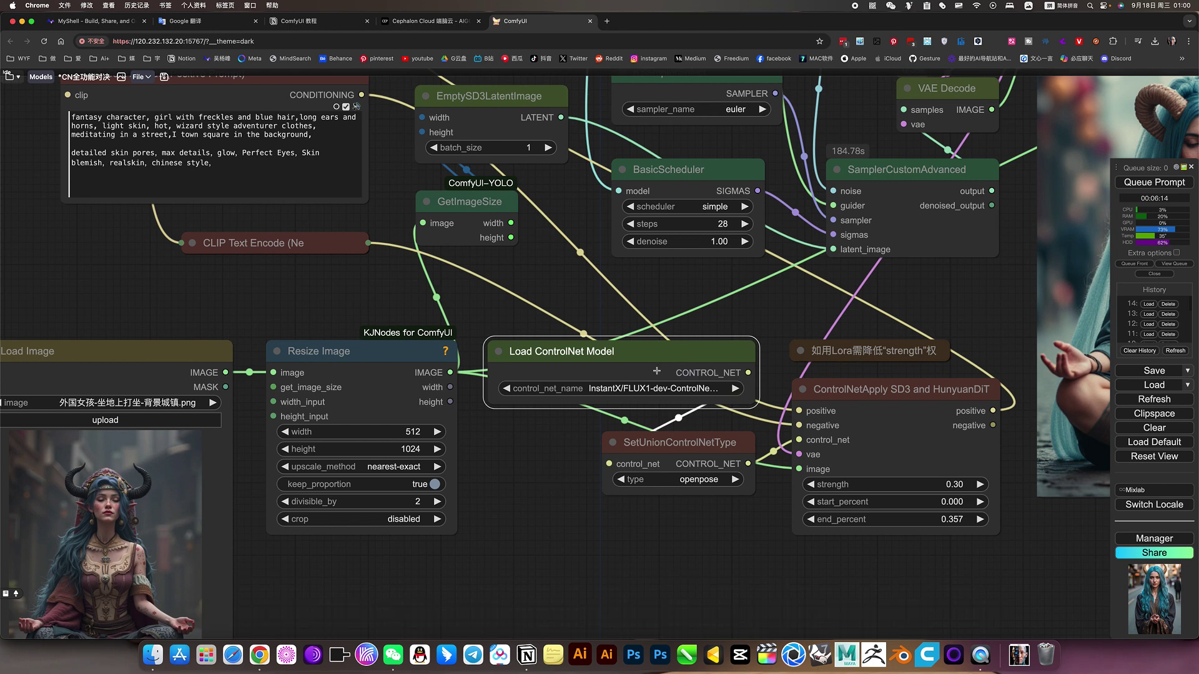
scroll(509, 494, down, 5)
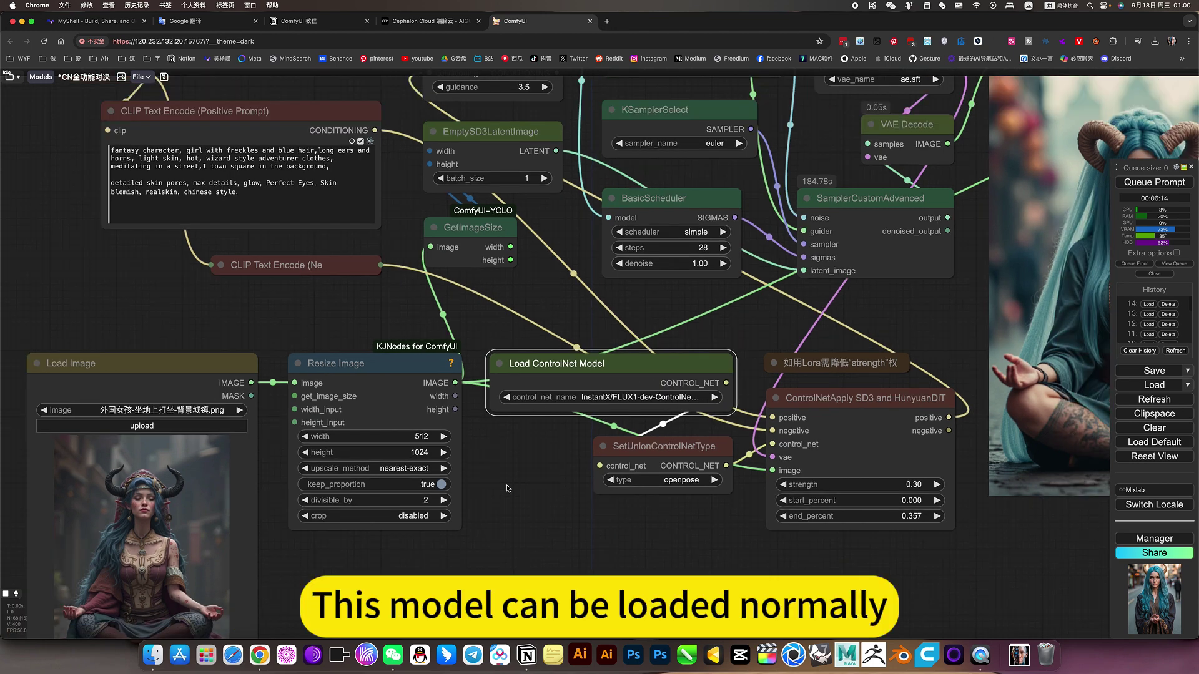
Check the type options of the SetUnionControlNetType node, keeping openpose
scroll(631, 494, up, 5)
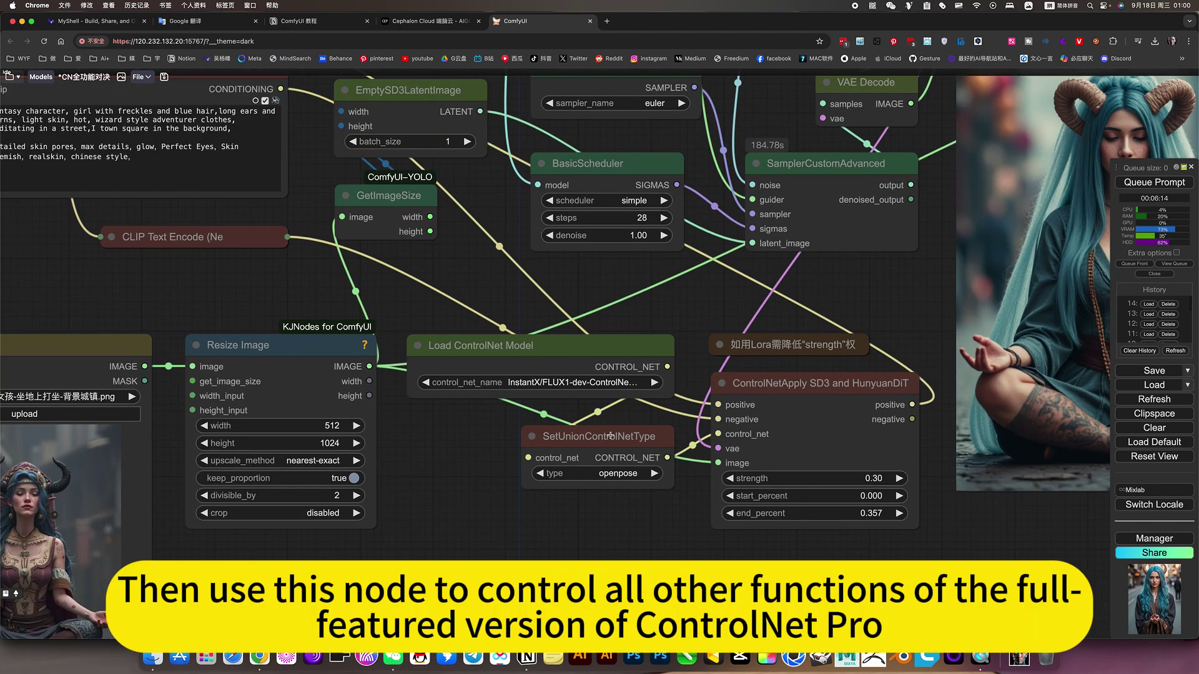
click(627, 491)
click(618, 473)
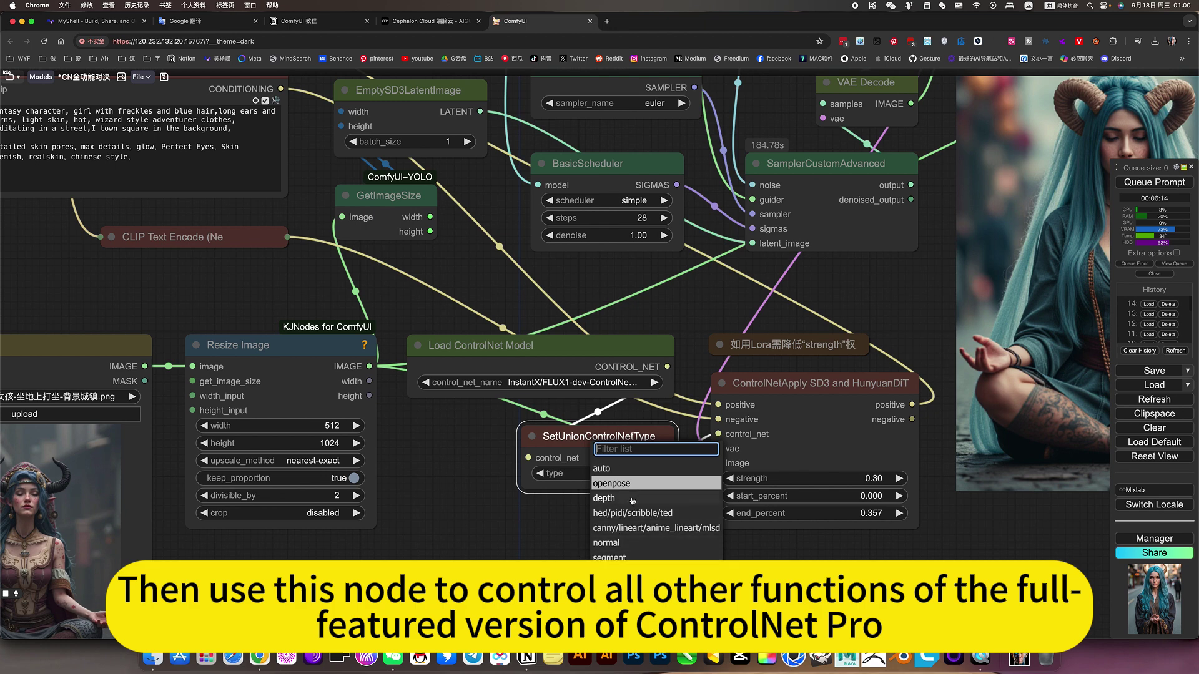
scroll(611, 564, down, 3)
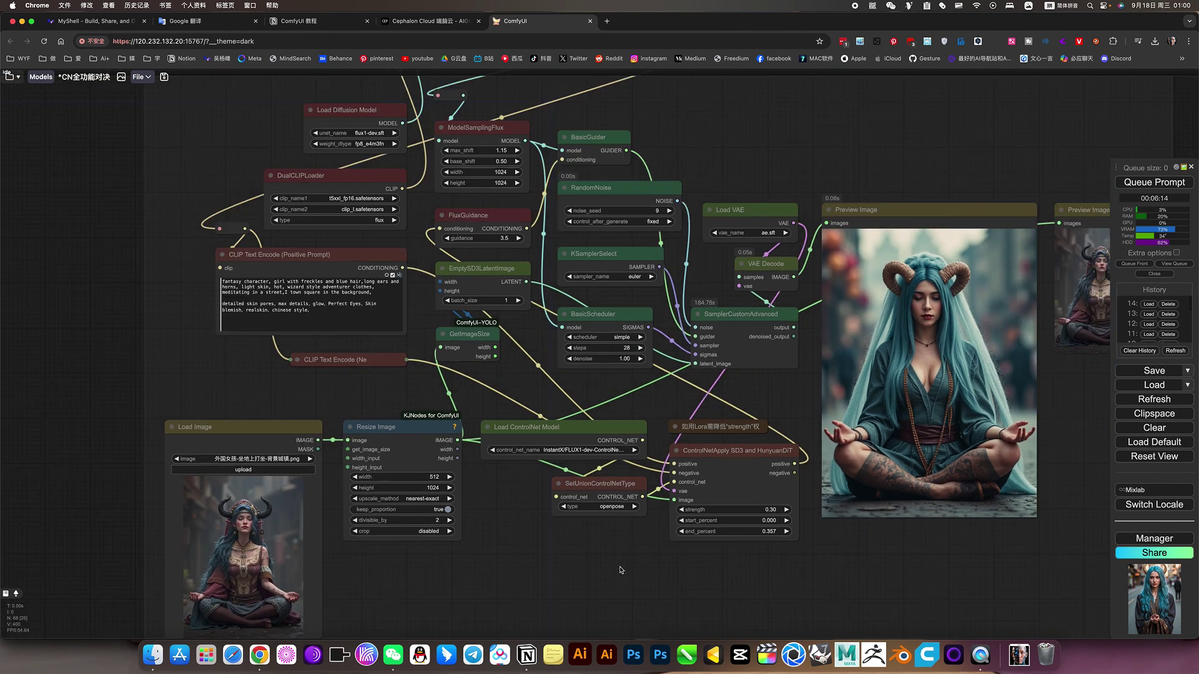
Compare the reference image's pose with the generated preview in the best-connection workflow
drag(727, 560, 564, 578)
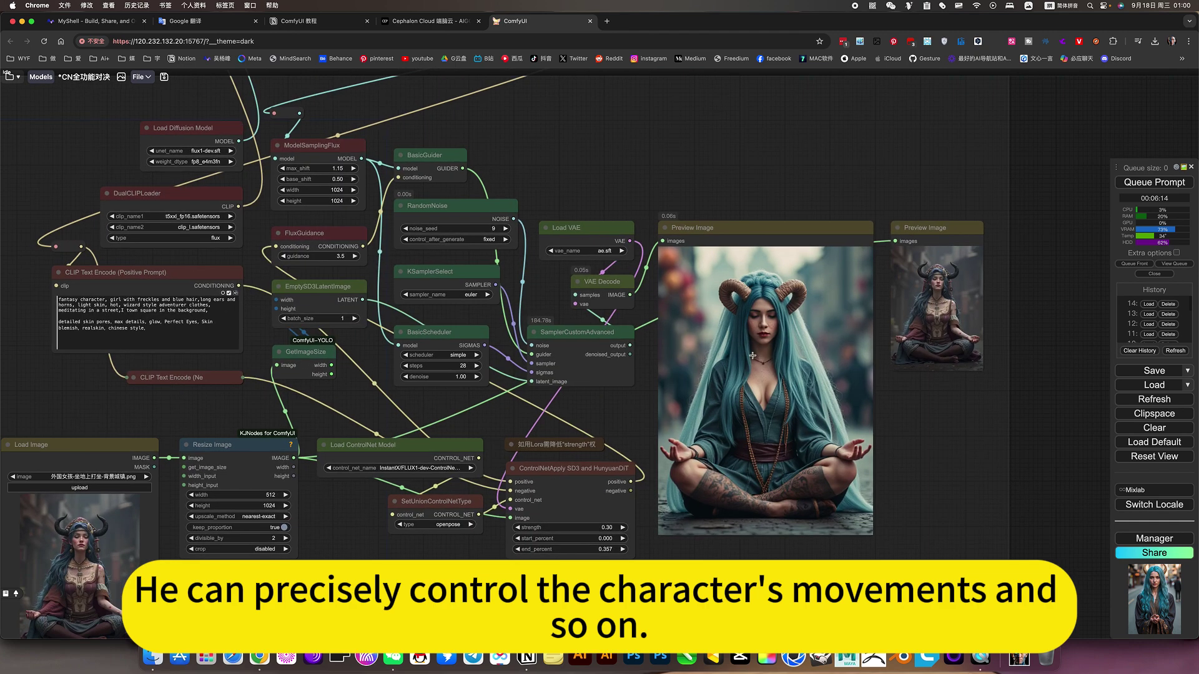
drag(325, 618, 397, 571)
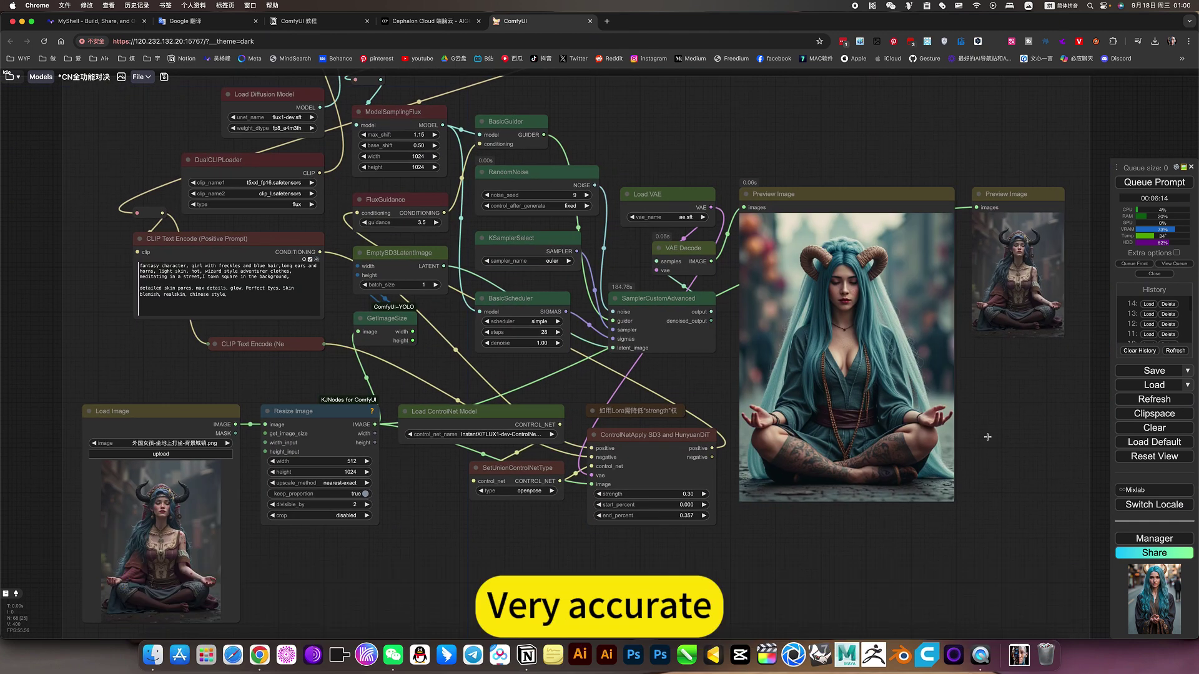
scroll(657, 460, down, 10)
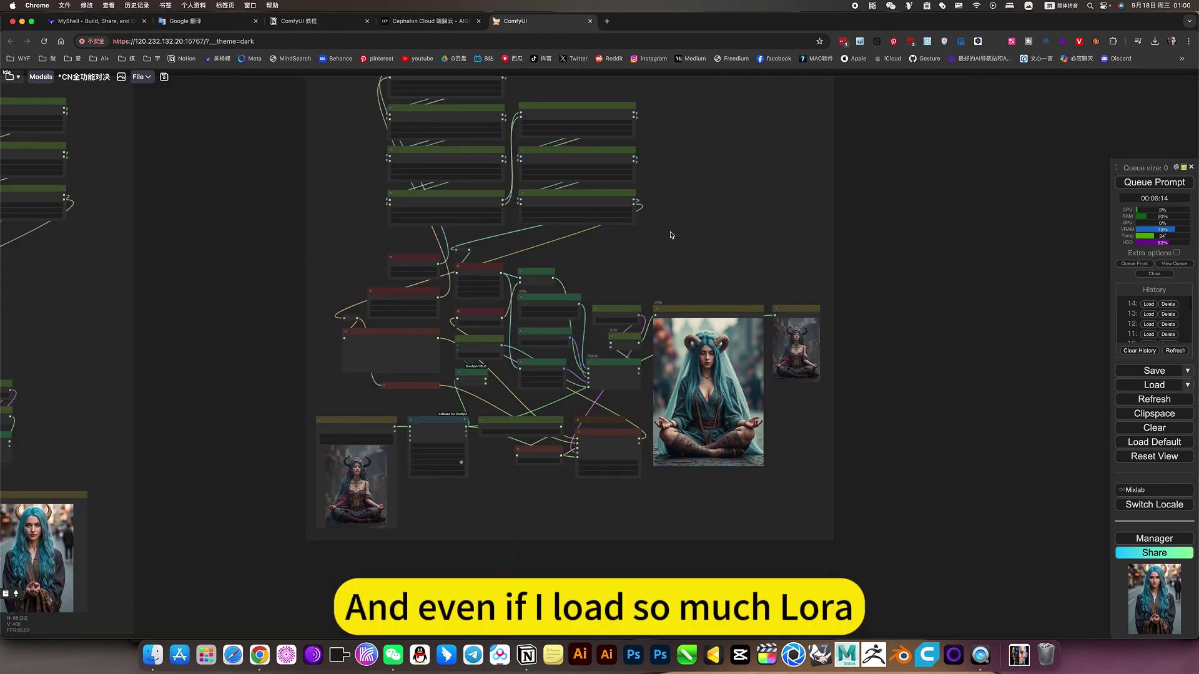
Look over the best-connection workflow's chain of Load LoRA nodes and its effect on the generated preview
scroll(613, 266, up, 8)
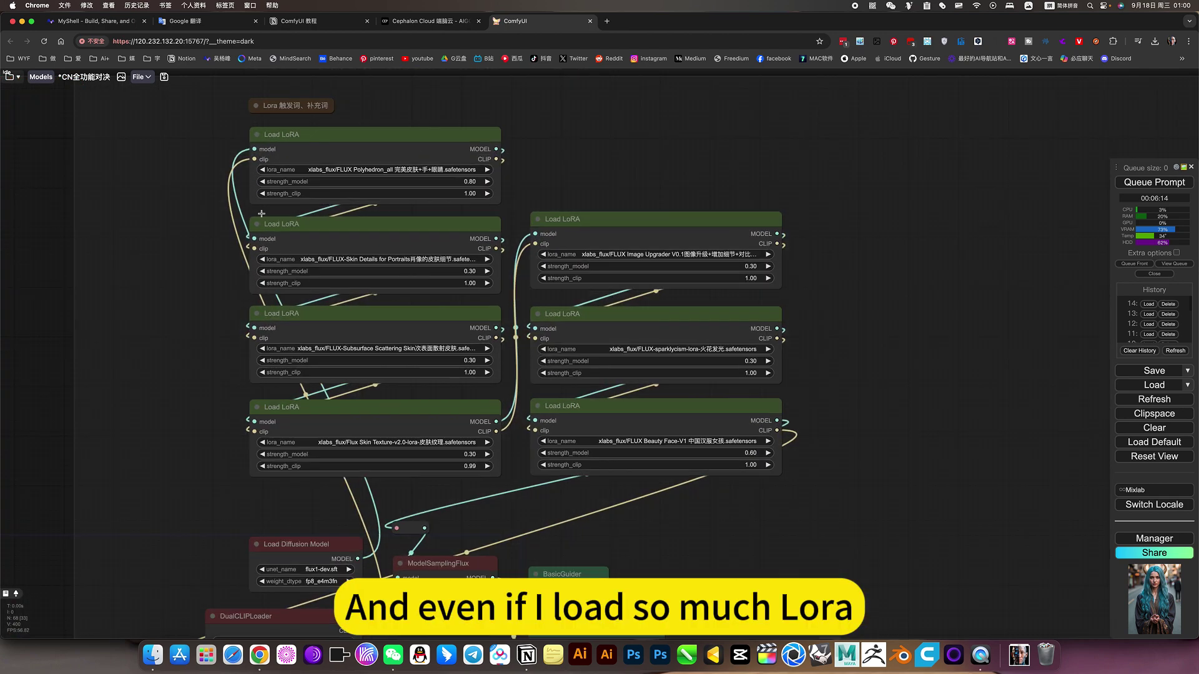
scroll(661, 509, down, 4)
scroll(687, 507, up, 8)
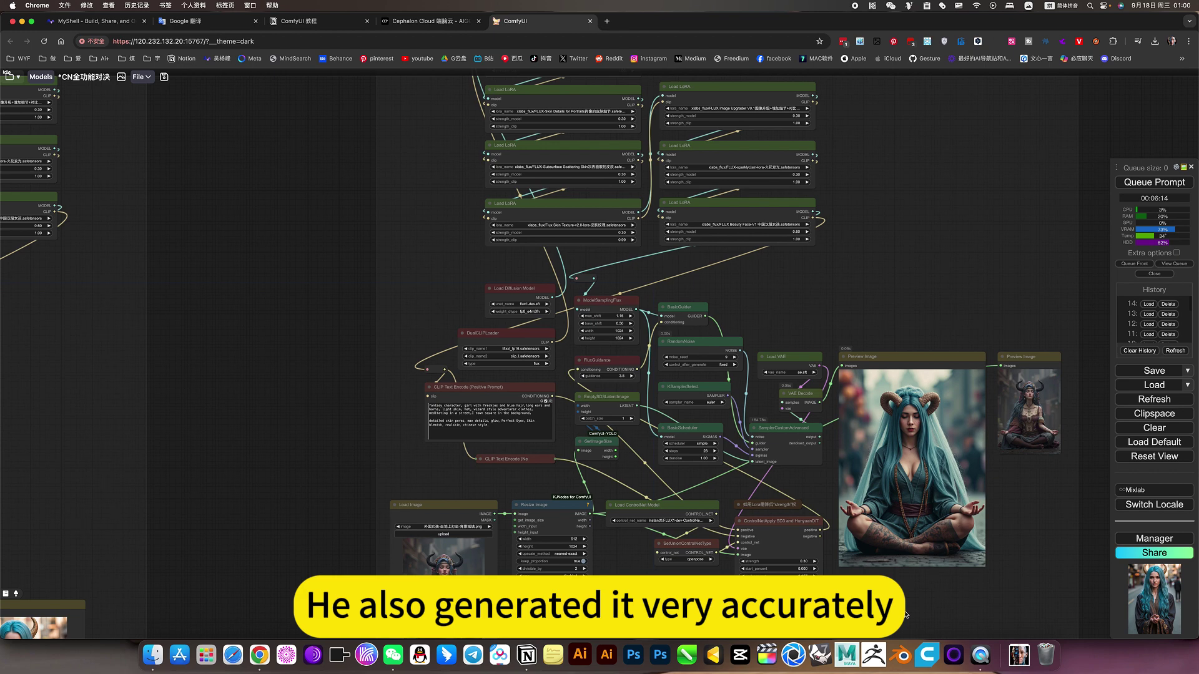
drag(905, 612, 822, 613)
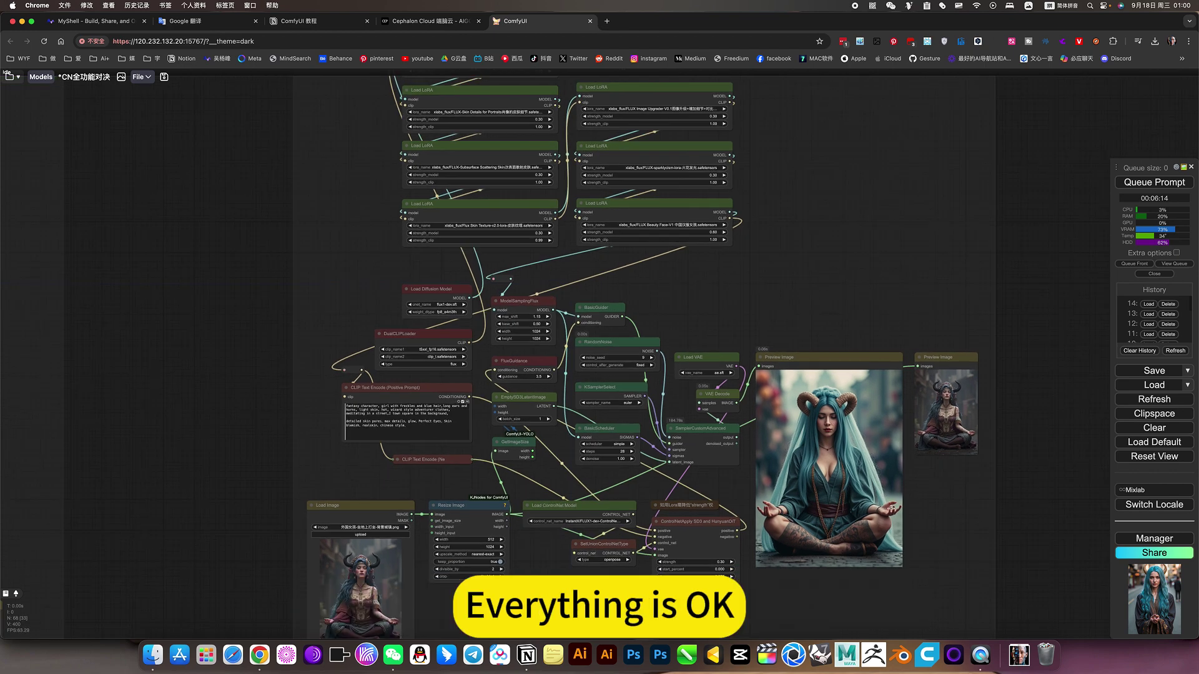
scroll(892, 509, up, 5)
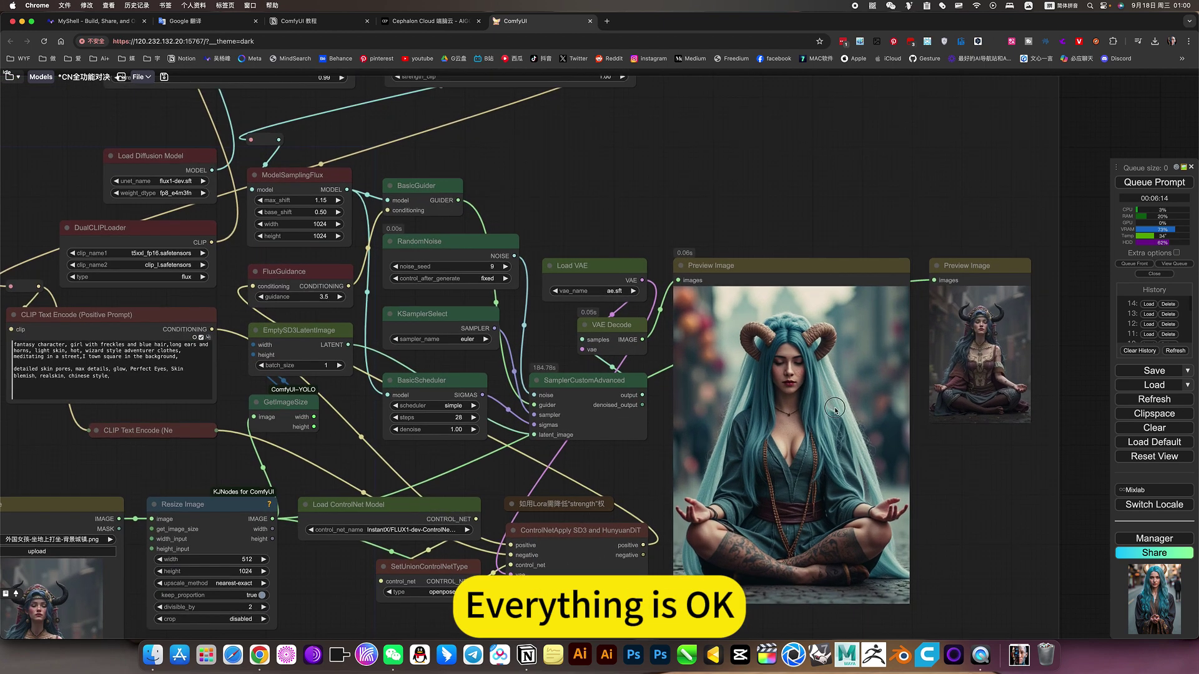
Examine the individual Load LoRA nodes, from FLUX Polyhedron_all through the skin detail, subsurface scattering and skin texture LoRAs
drag(691, 151, 895, 478)
drag(899, 238, 986, 388)
scroll(499, 246, up, 7)
scroll(543, 278, up, 3)
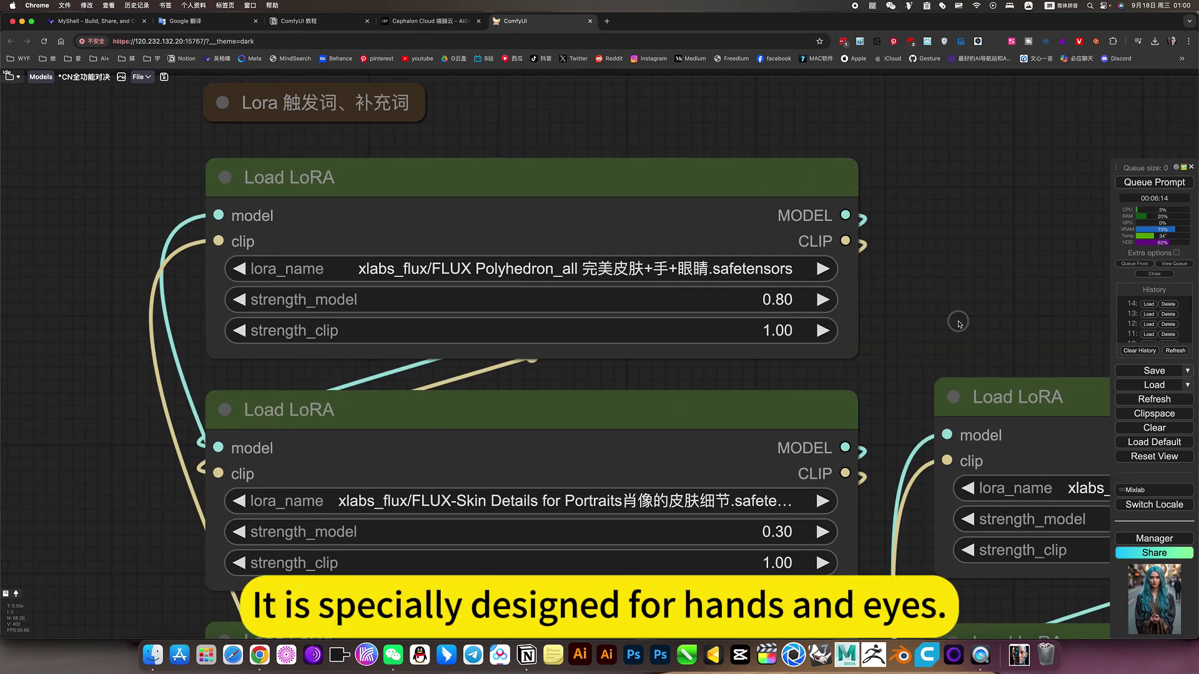
scroll(750, 344, down, 4)
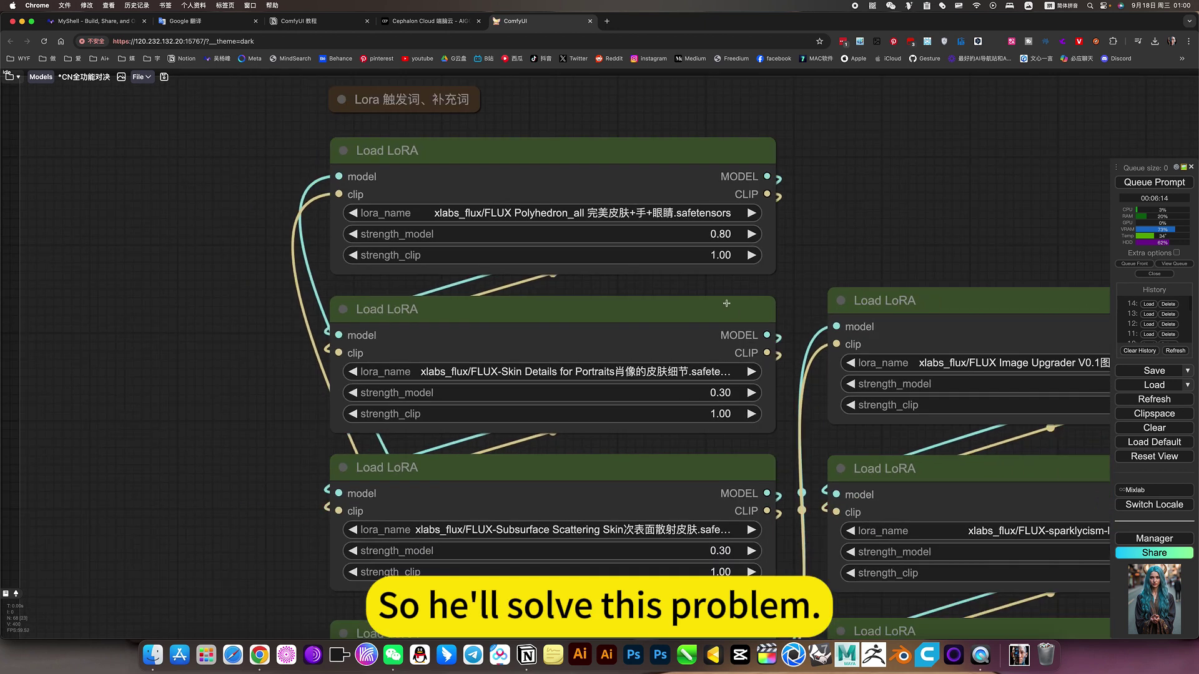
drag(856, 243, 840, 149)
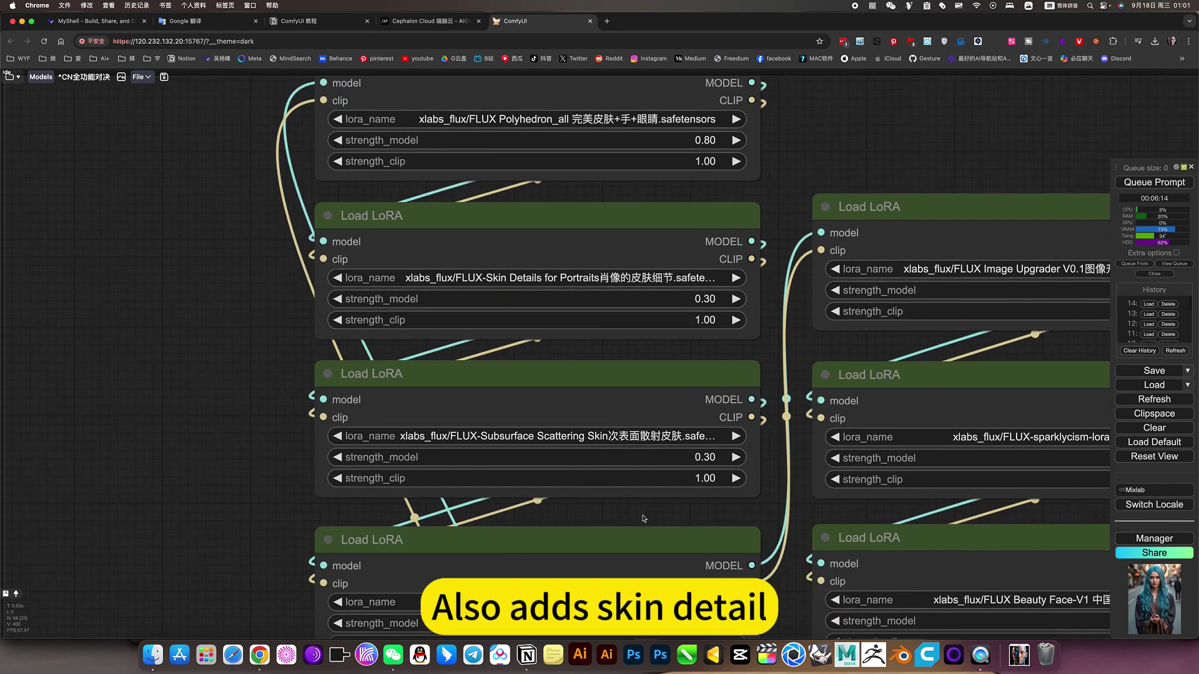
scroll(600, 271, down, 5)
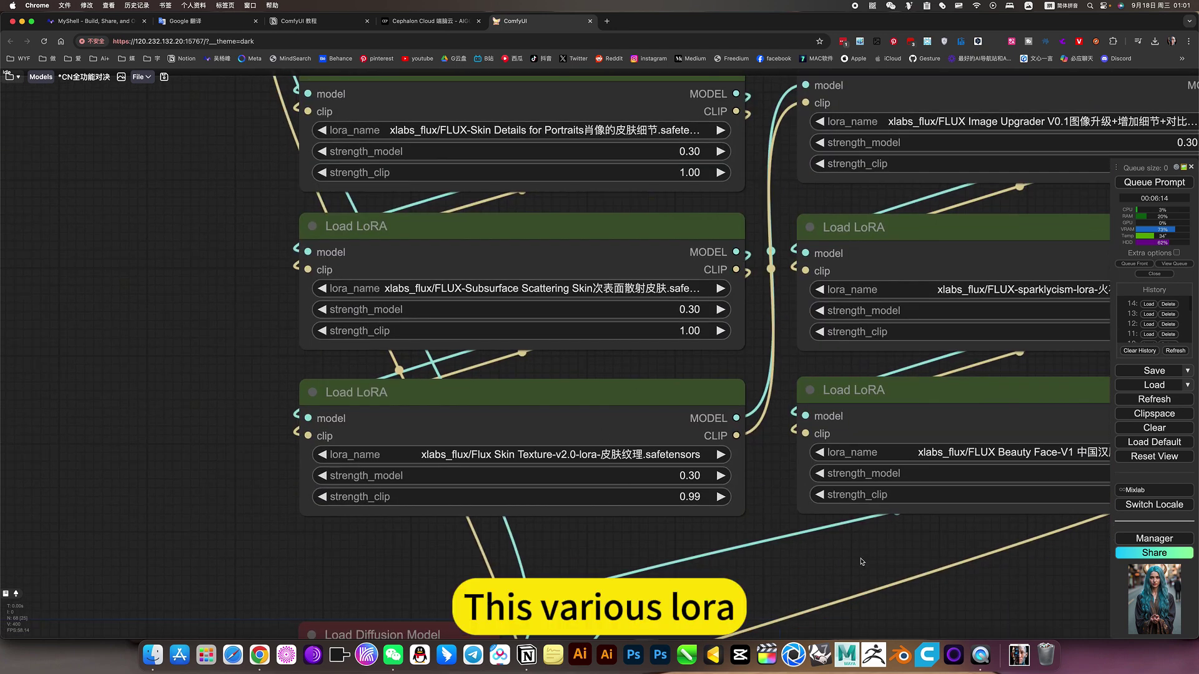
Examine the second column of Load LoRA nodes, covering the FLUX Image Upgrader V0.1, sparklycism and Beauty Face-V1 LoRAs
scroll(890, 547, right, 8)
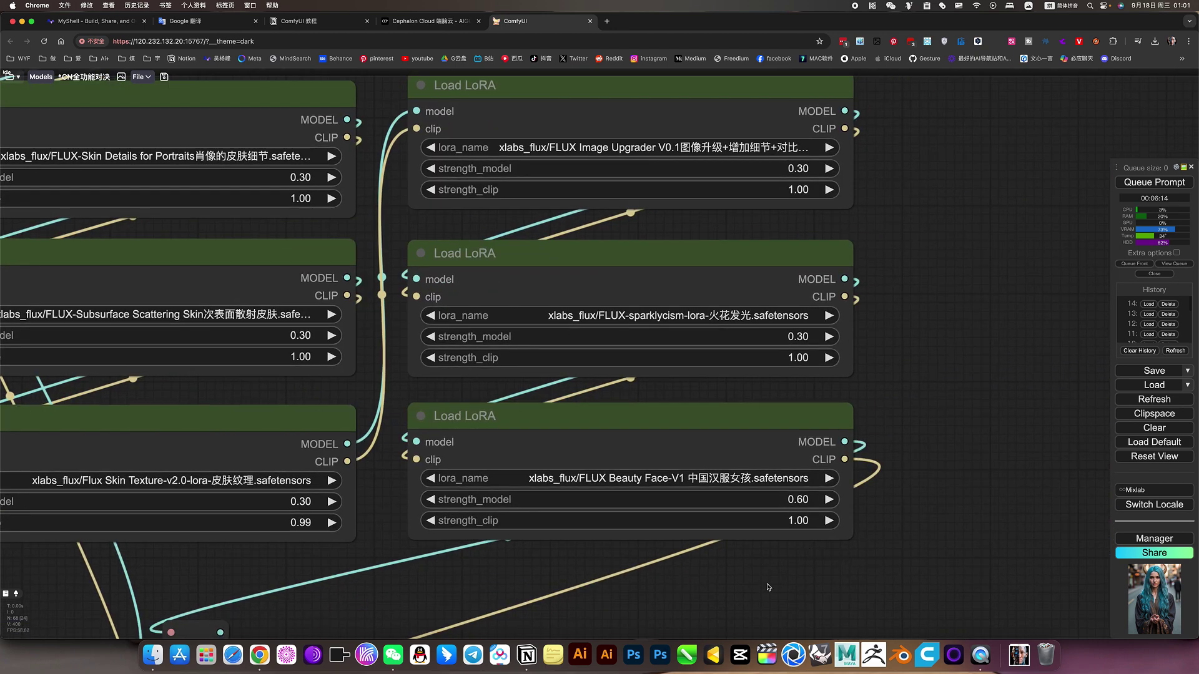
scroll(915, 335, up, 3)
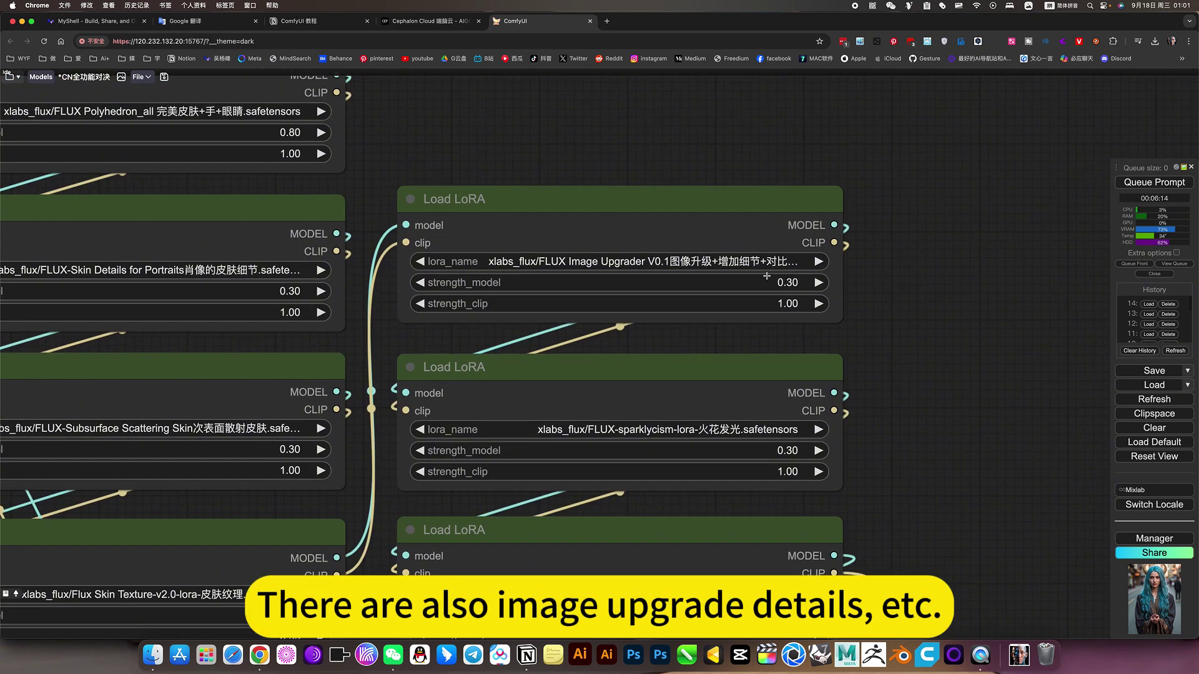
scroll(725, 240, up, 4)
scroll(741, 300, down, 3)
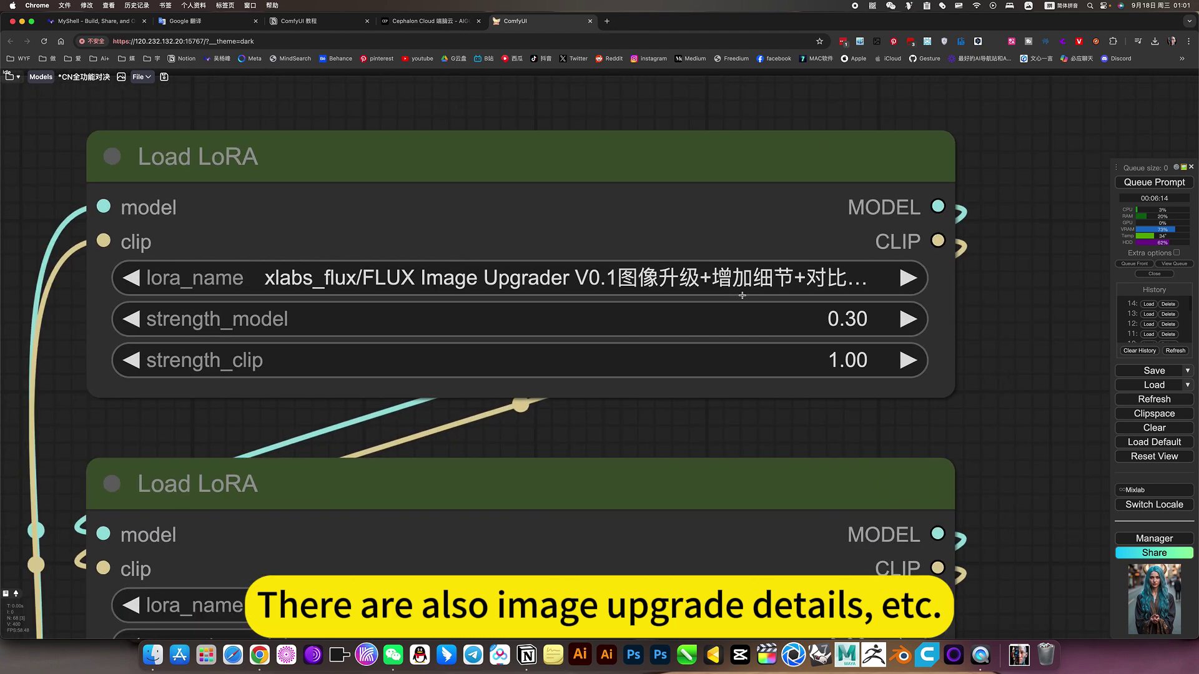
scroll(949, 400, down, 6)
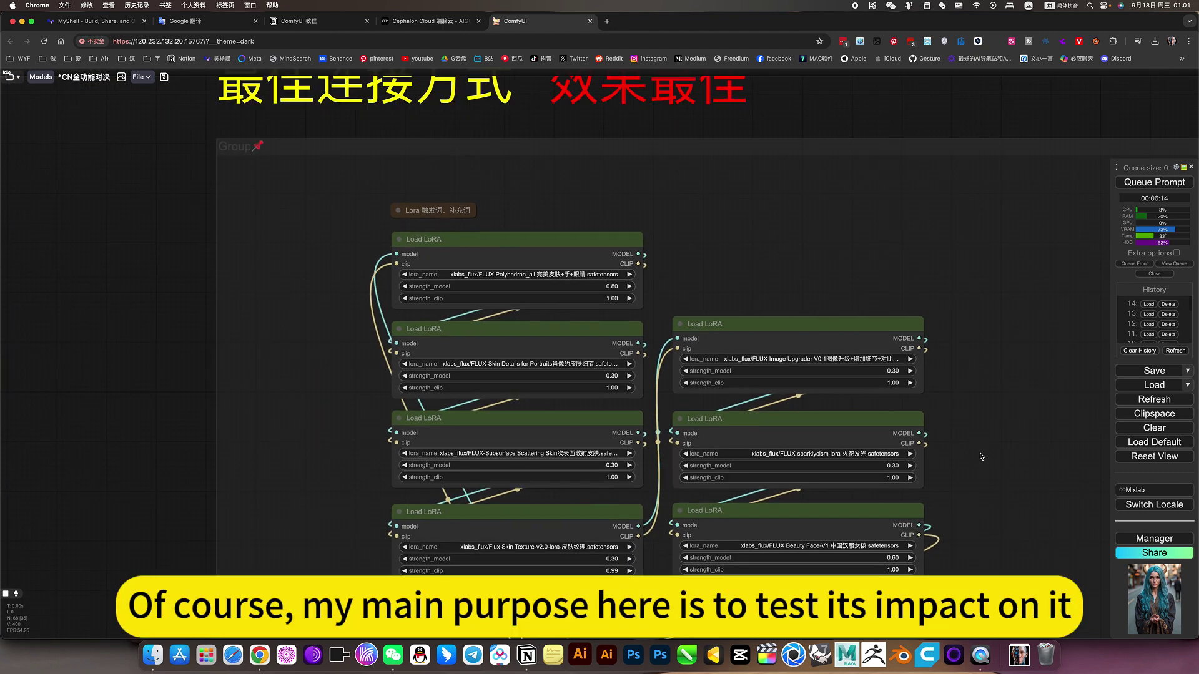
Review how the LoRA chain connects to the prompt, sampling and ControlNet nodes and the generated preview
scroll(977, 349, down, 10)
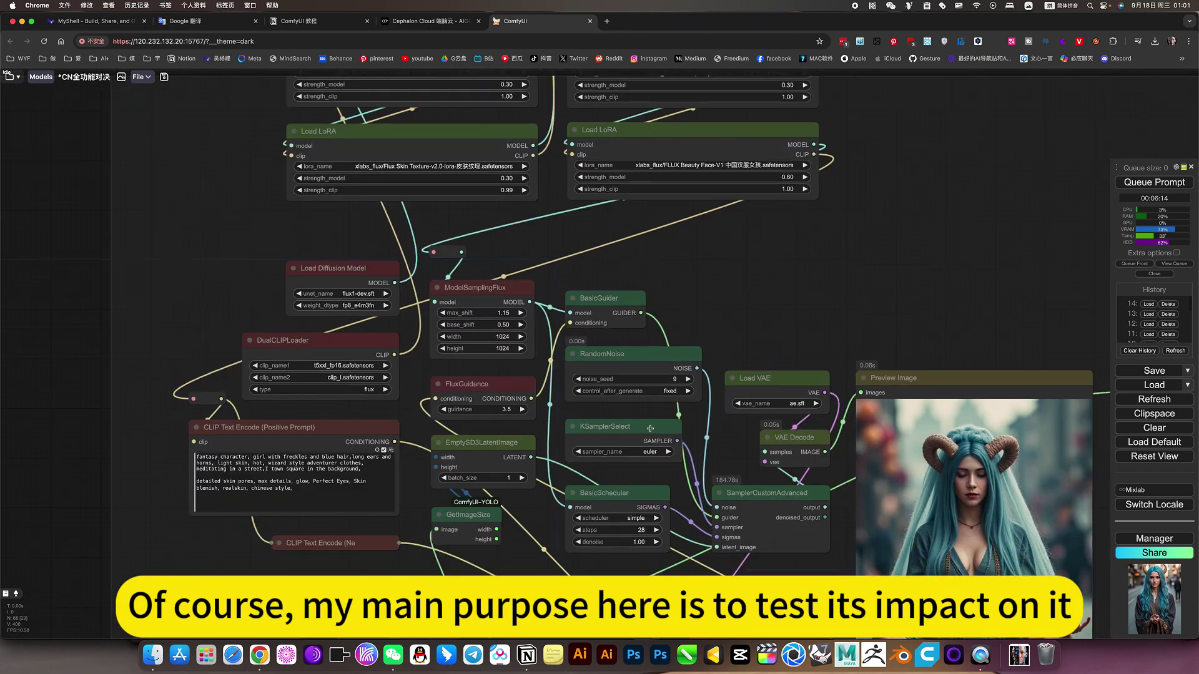
drag(797, 585, 808, 378)
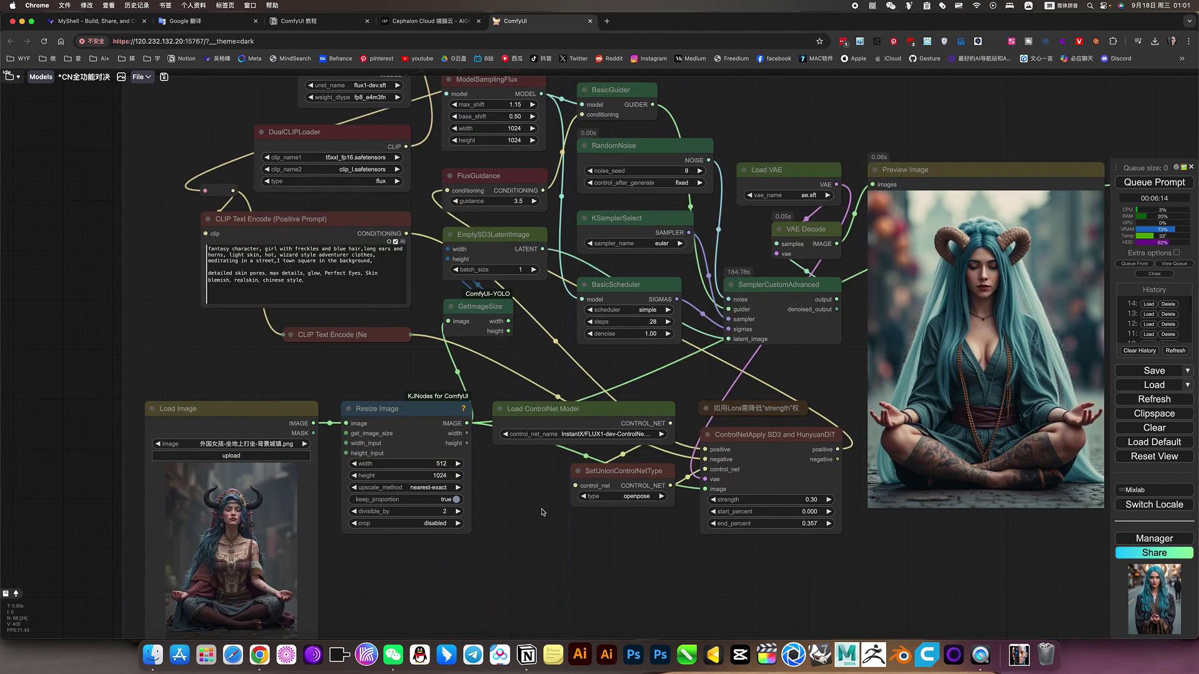
scroll(556, 538, down, 1)
scroll(557, 539, up, 10)
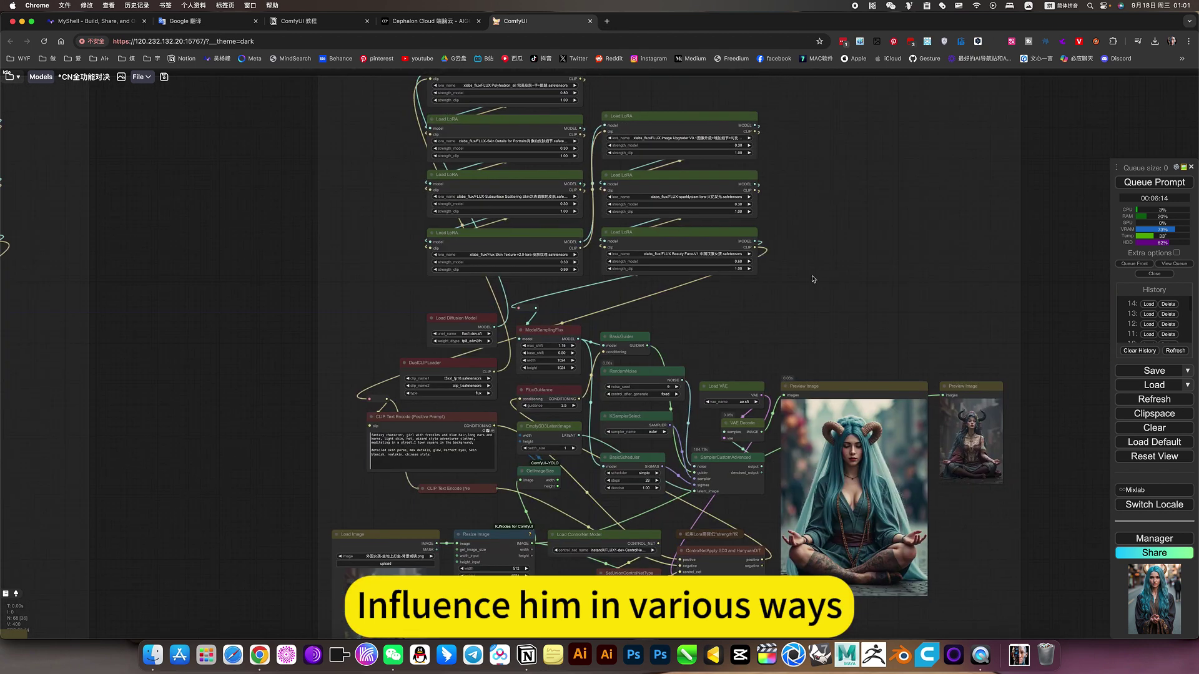
scroll(767, 466, down, 5)
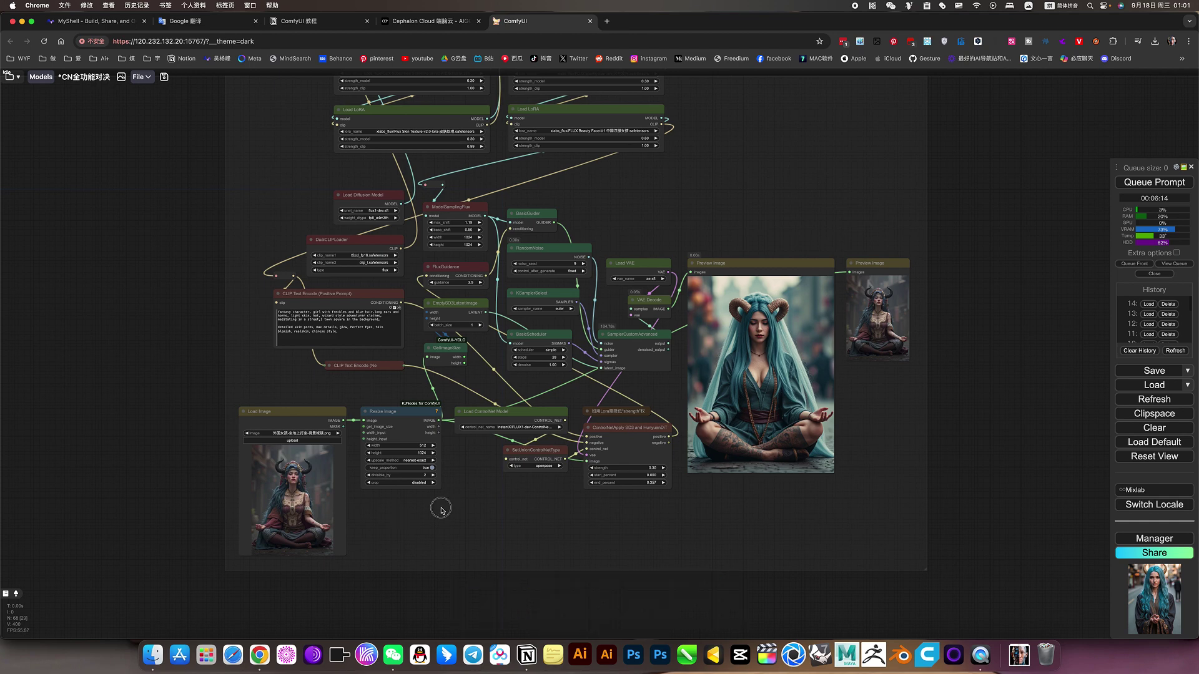
Examine the reference image, Resize Image and ControlNet nodes within the best-connection workflow's overall layout
scroll(401, 470, left, 3)
scroll(401, 470, up, 10)
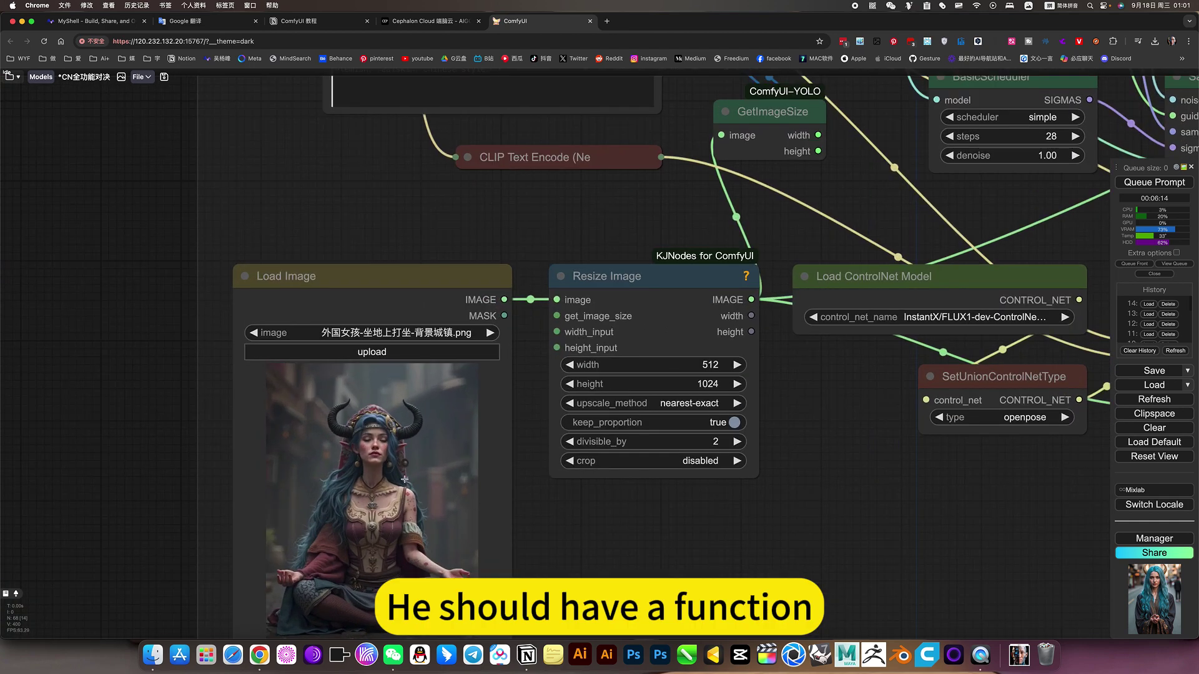
scroll(593, 552, down, 10)
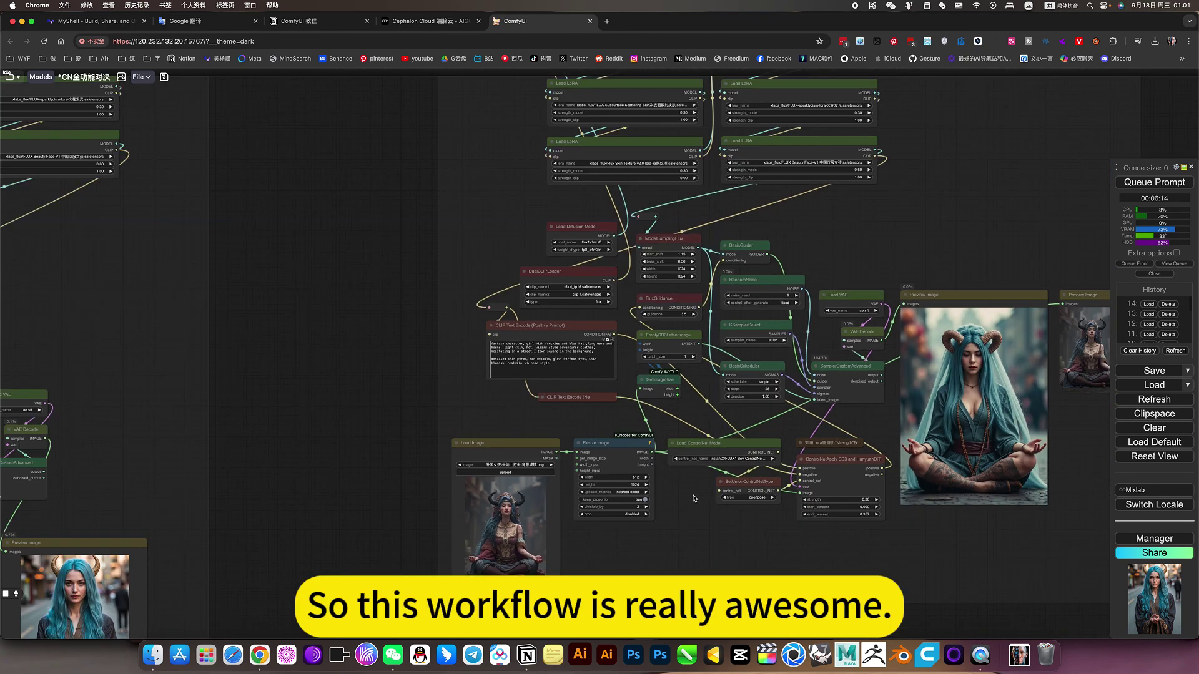
scroll(705, 521, down, 3)
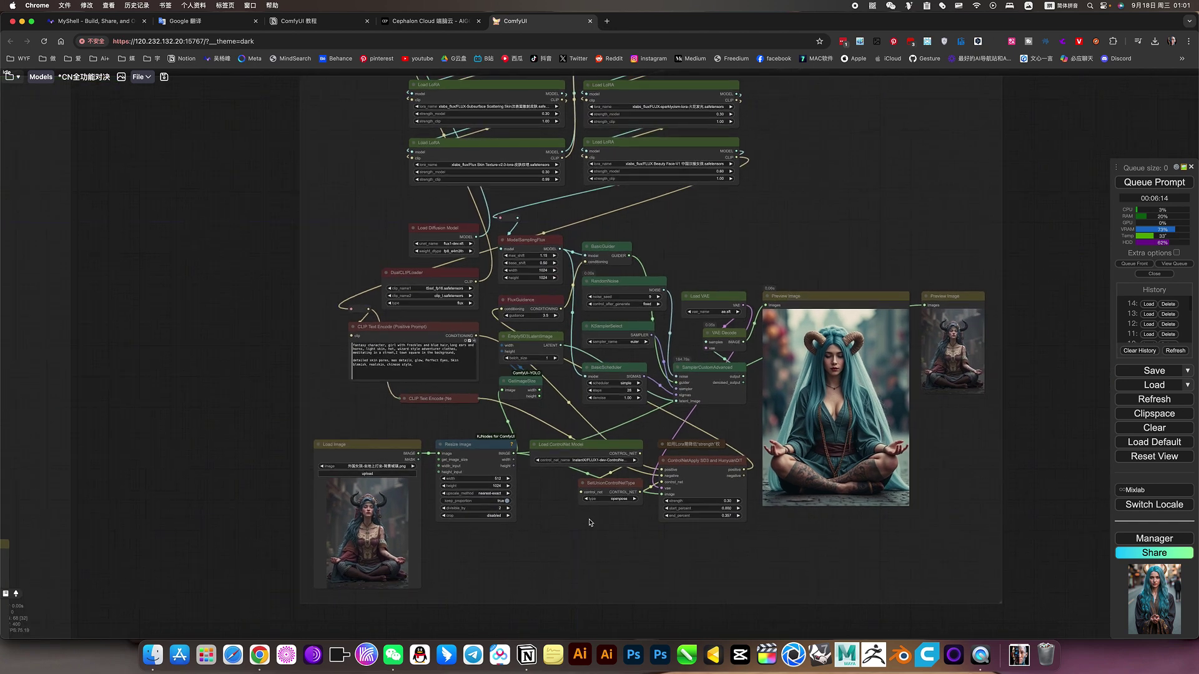
scroll(588, 523, down, 3)
scroll(306, 460, up, 5)
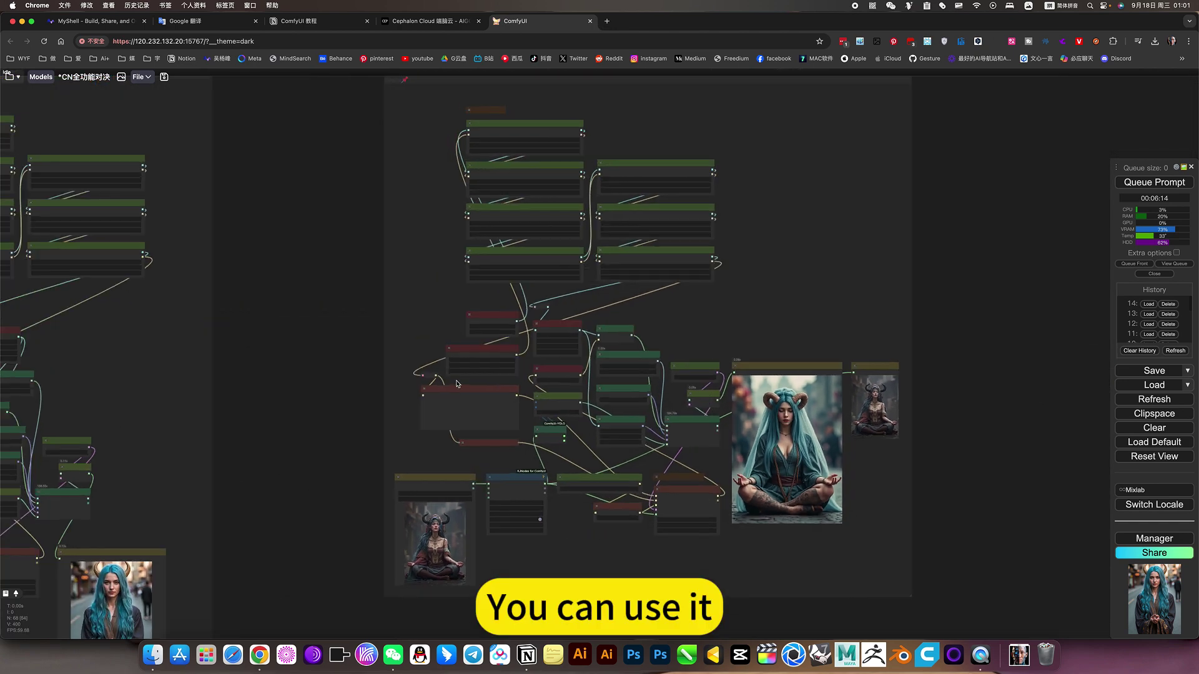
Highlight the LoRA trigger words in the positive prompt, from "detailed skin pores" to "chinese style"
scroll(349, 453, up, 5)
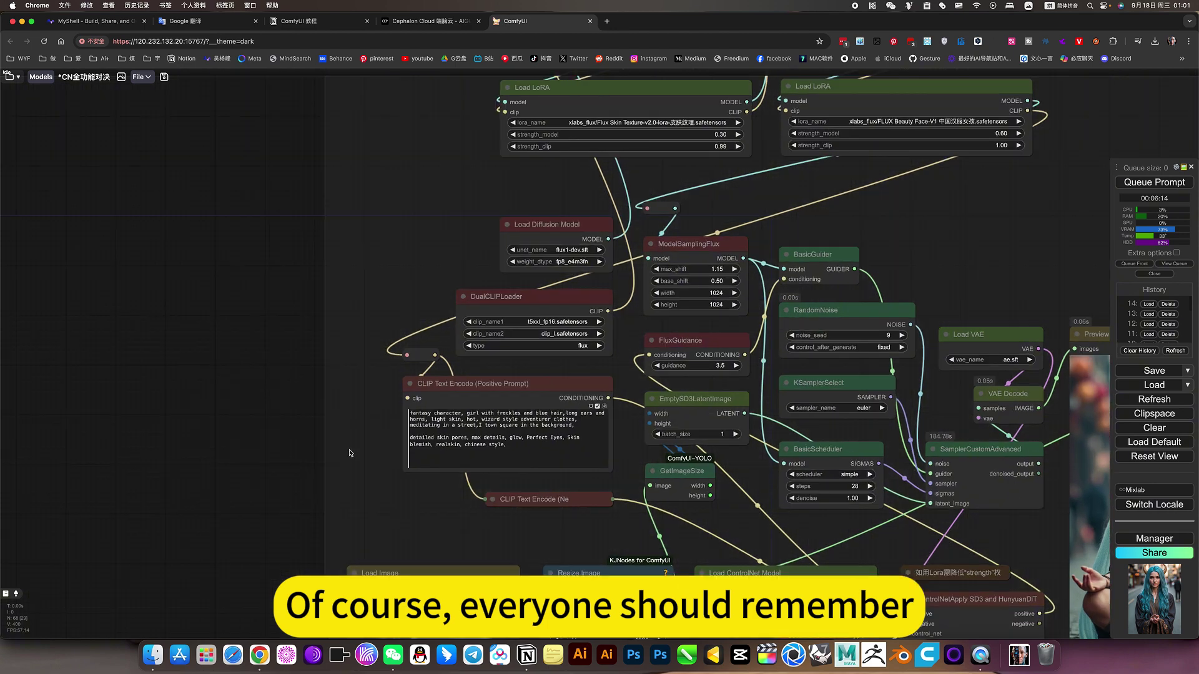
click(587, 442)
drag(587, 442, 438, 432)
scroll(389, 436, down, 2)
scroll(388, 436, down, 8)
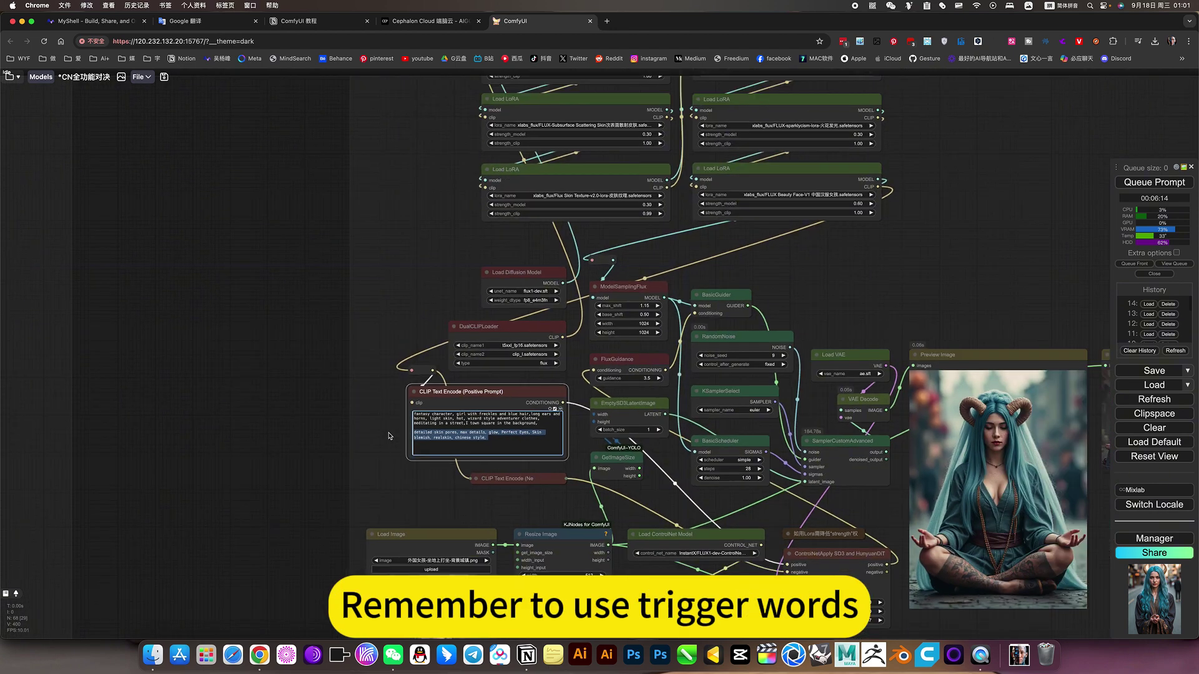
Expand the LoRA trigger-word note above the LoRA chain, read its recommended strengths and trigger words, and collapse it again
scroll(504, 268, up, 10)
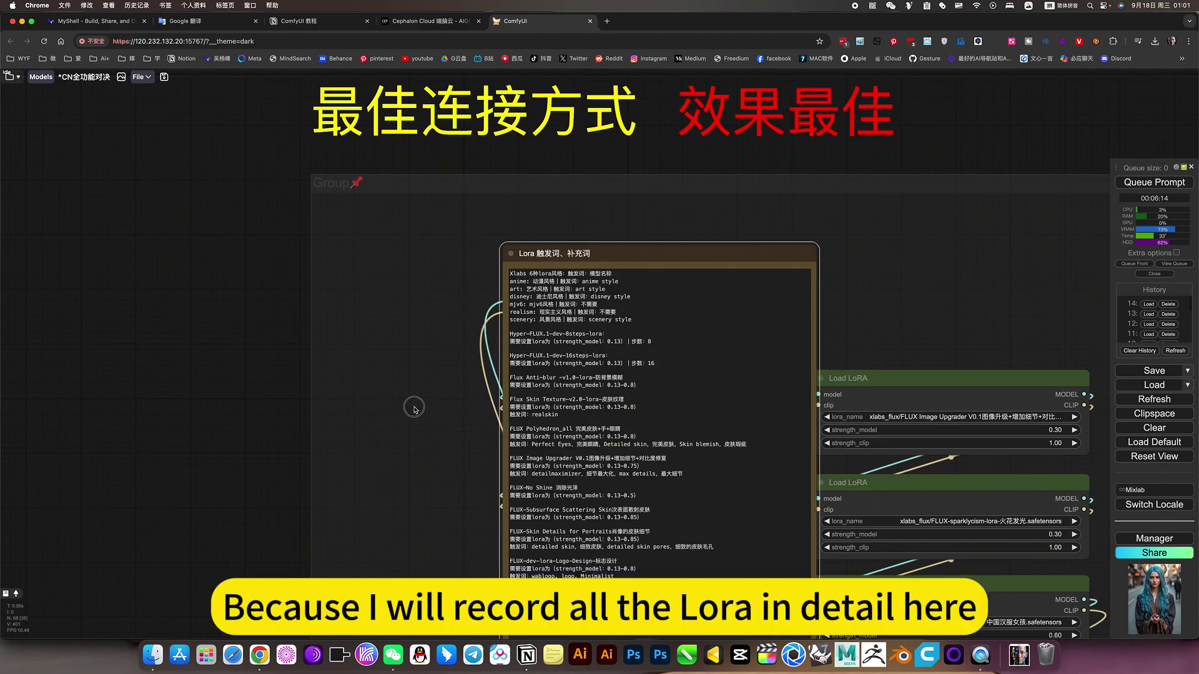
drag(415, 406, 421, 179)
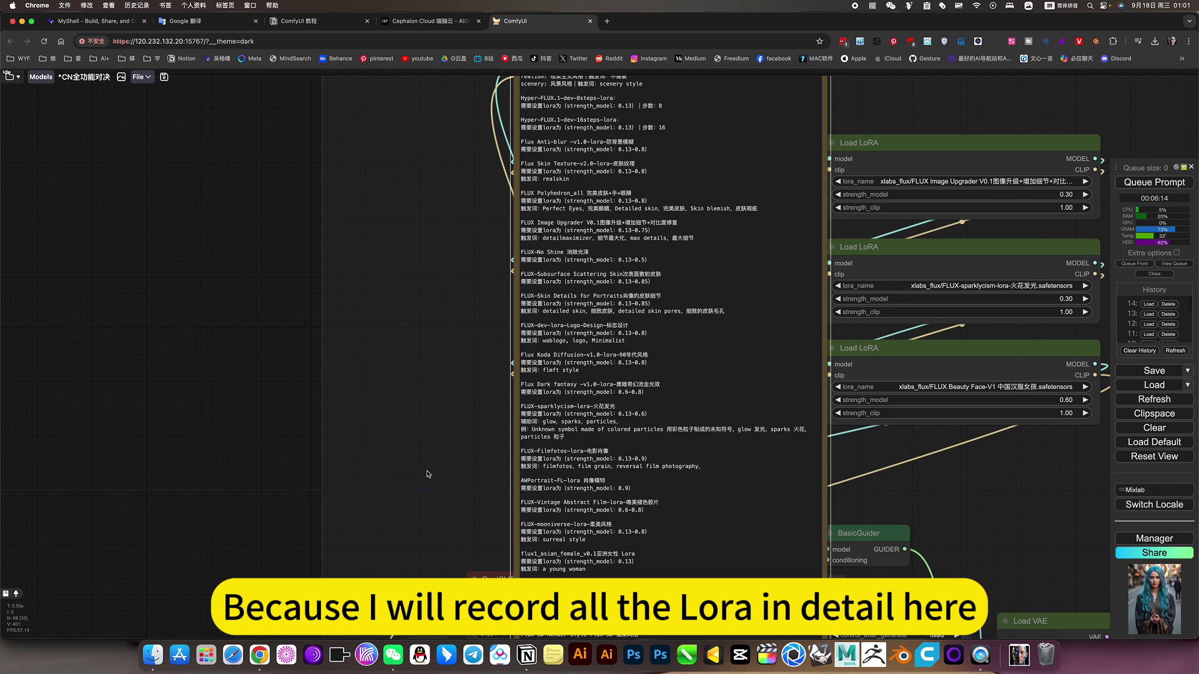
drag(428, 396, 421, 337)
scroll(465, 379, up, 2)
scroll(465, 379, up, 3)
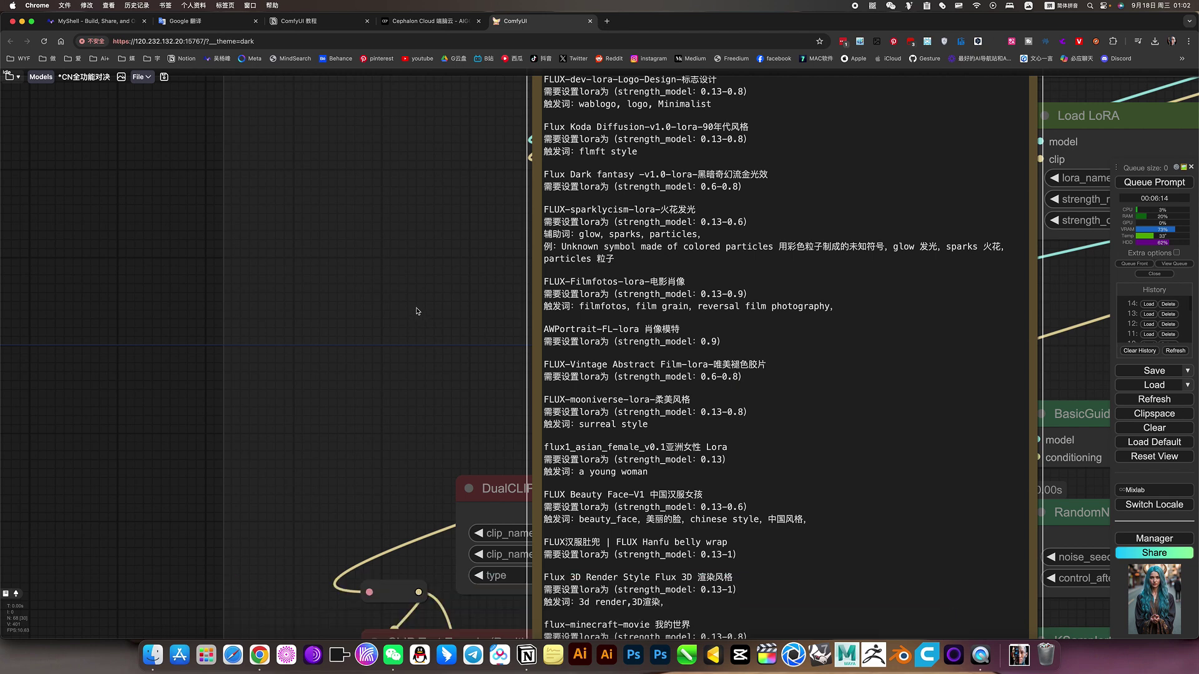
scroll(425, 315, down, 7)
drag(392, 212, 386, 413)
click(473, 134)
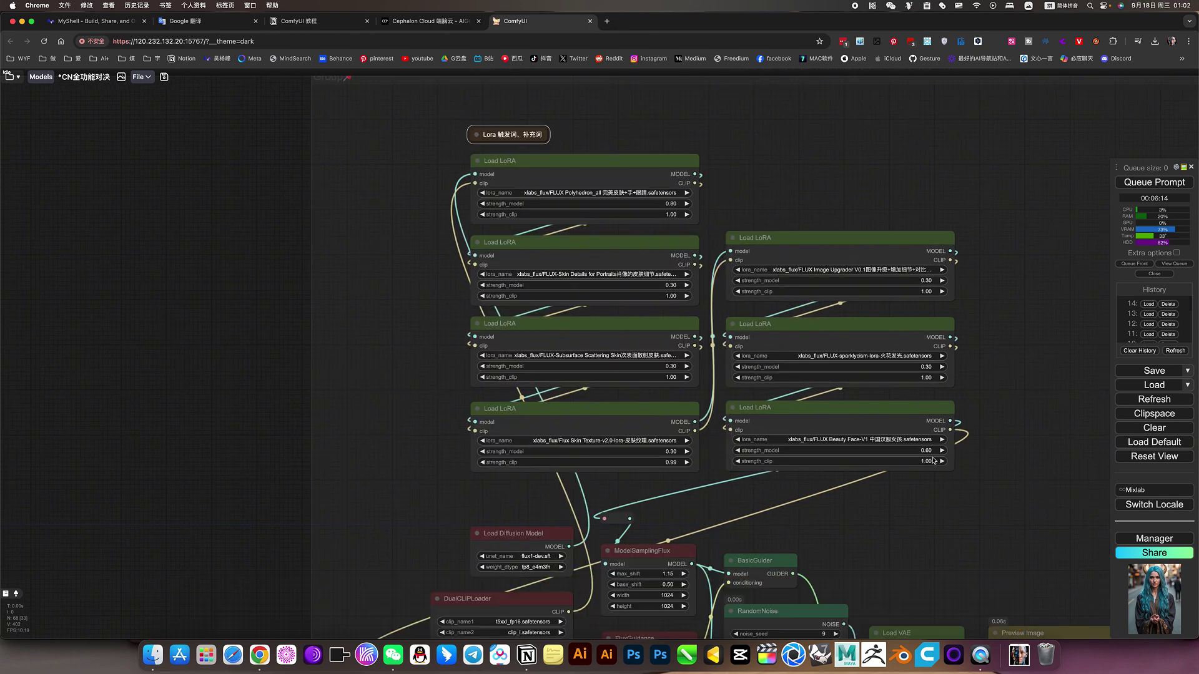
Look over the whole best-connection workflow, from the Load LoRA nodes through the sampling nodes to the preview image
drag(924, 509, 774, 454)
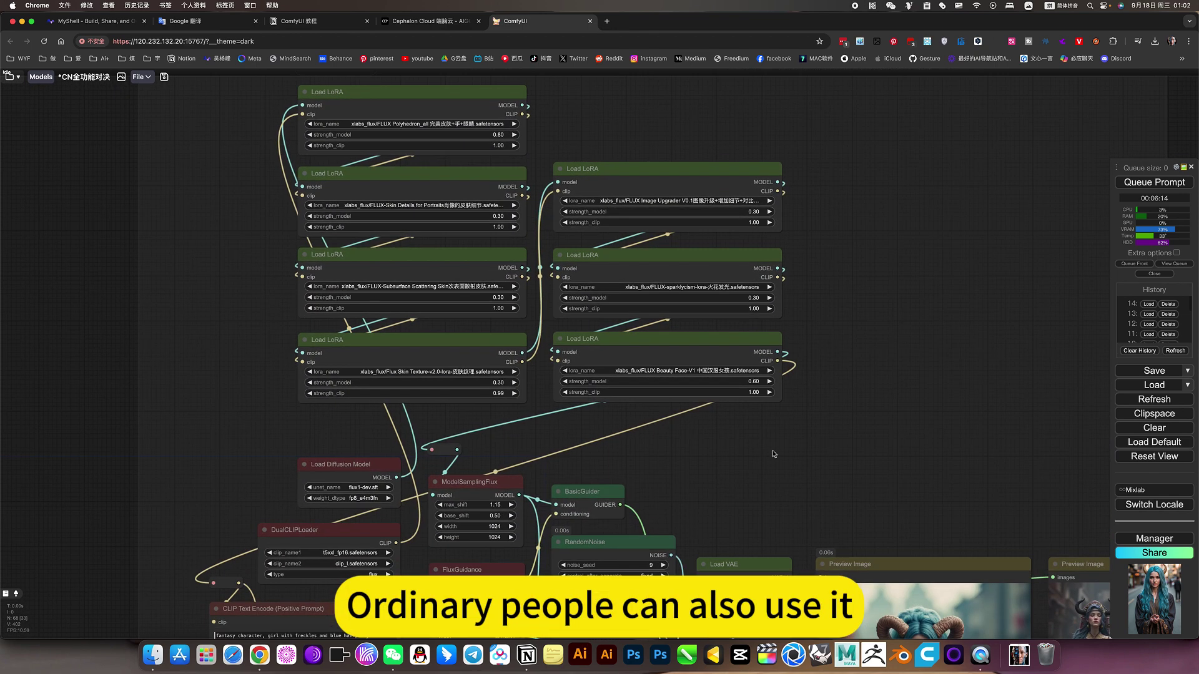
scroll(774, 457, down, 5)
scroll(818, 437, up, 2)
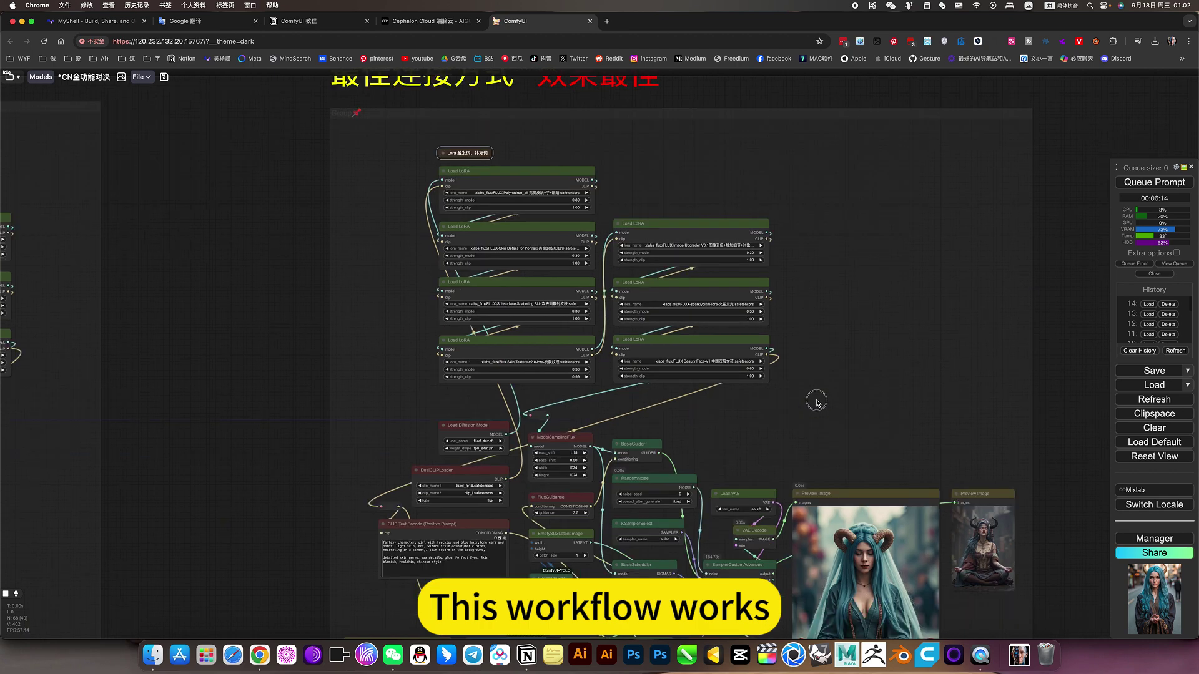
drag(801, 403, 806, 310)
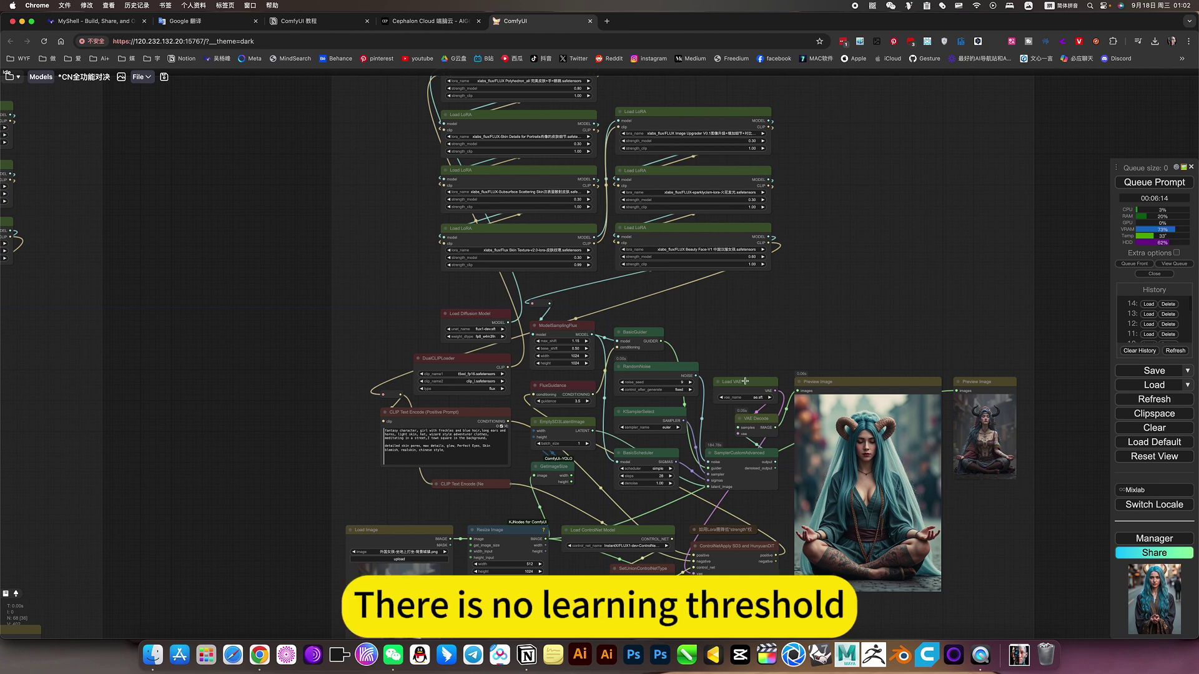
scroll(678, 343, down, 2)
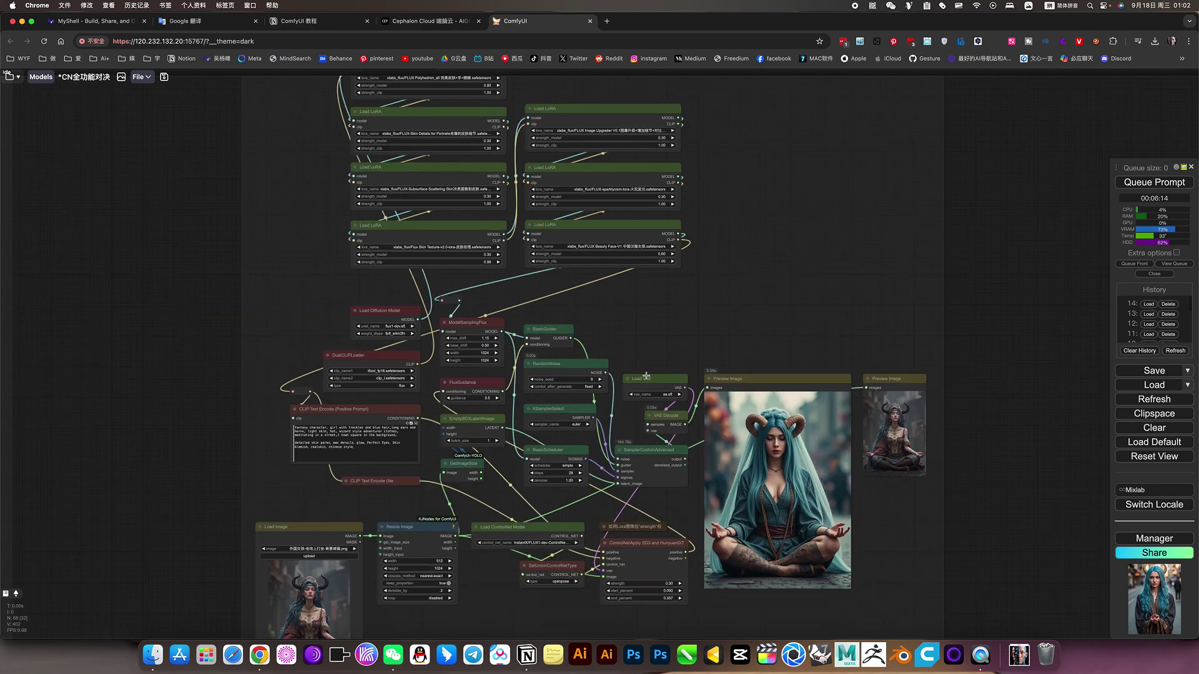
scroll(646, 375, down, 2)
drag(684, 345, 688, 368)
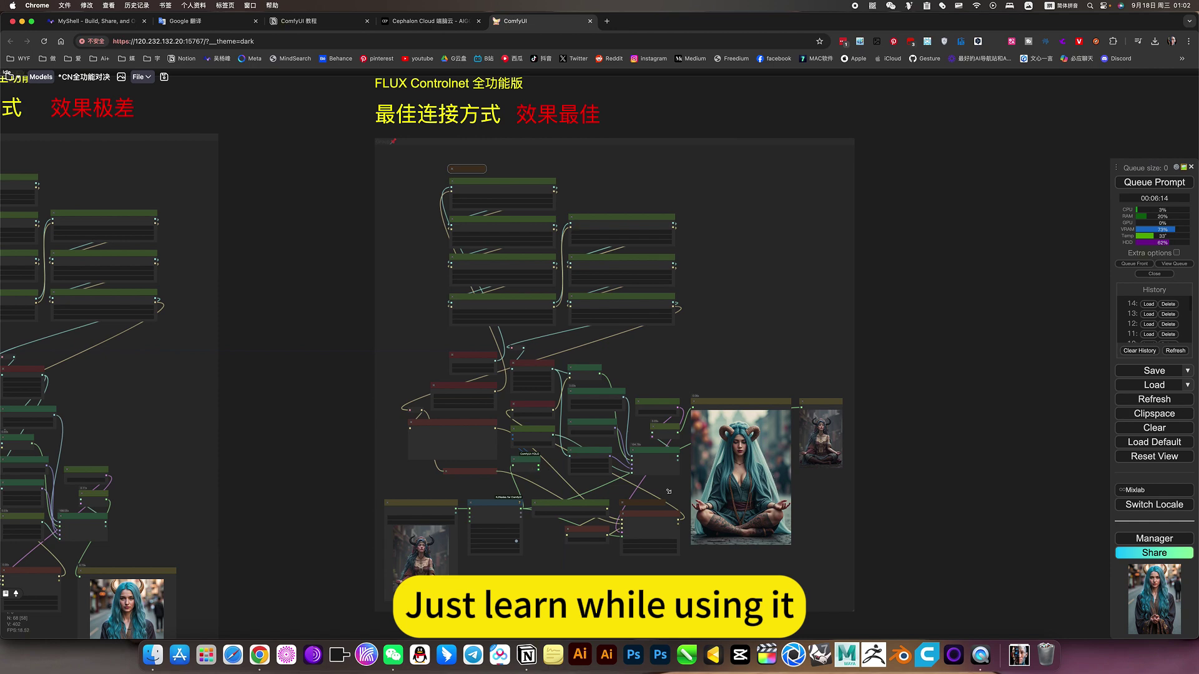
scroll(565, 445, up, 5)
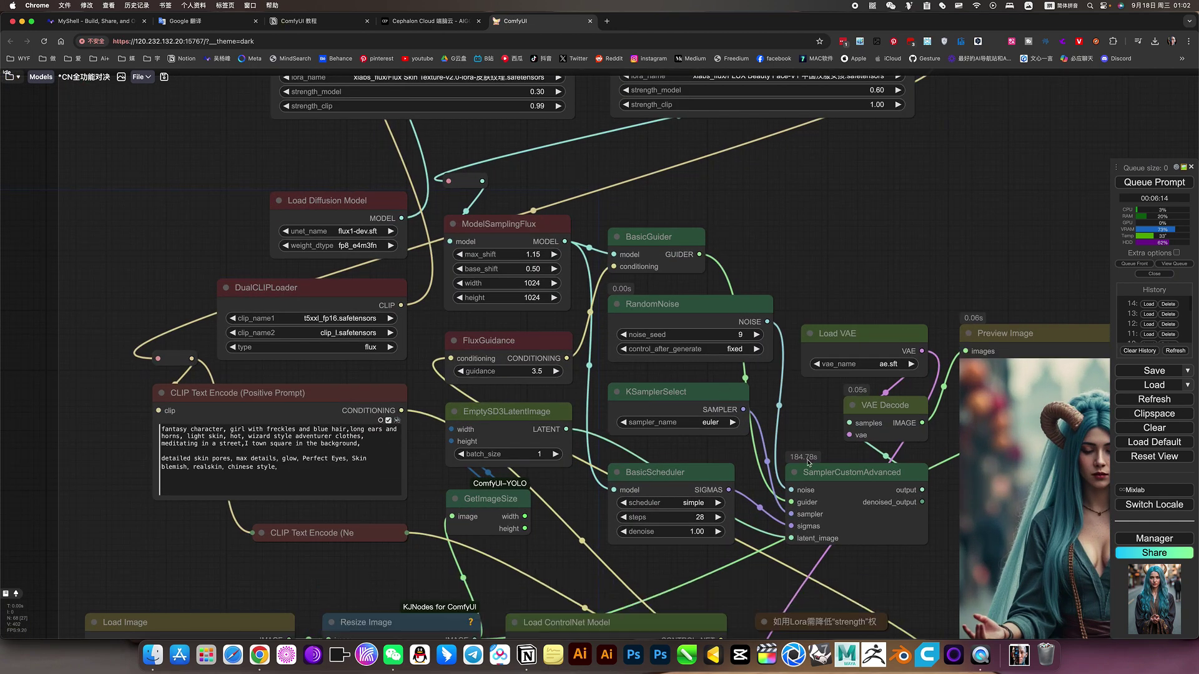
scroll(809, 466, down, 5)
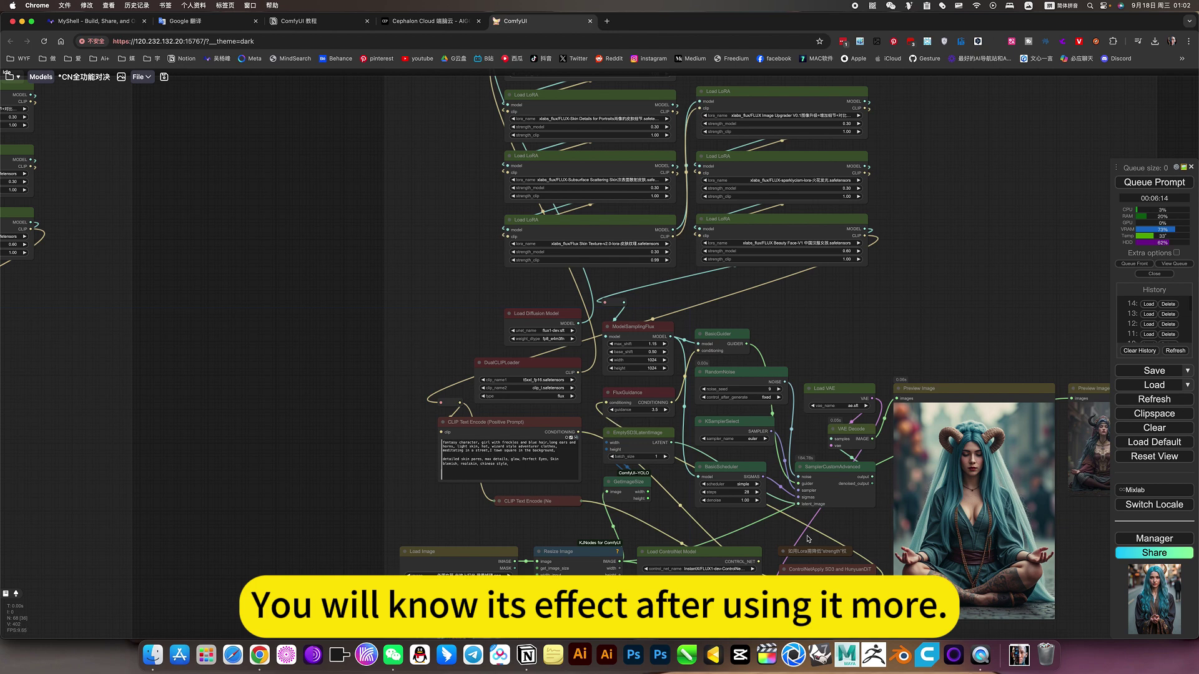
scroll(811, 500, down, 5)
drag(843, 388, 796, 383)
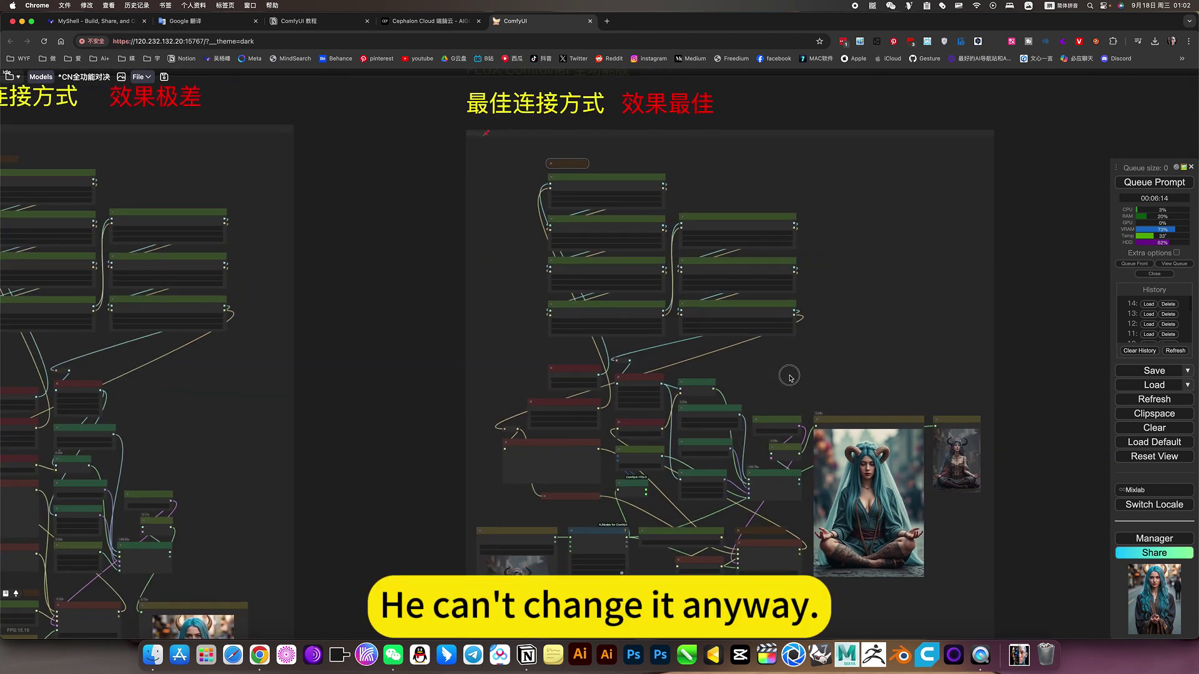
Inspect the links between the model, guidance and sampling nodes, selecting the BasicScheduler node
scroll(790, 375, up, 6)
scroll(798, 492, up, 2)
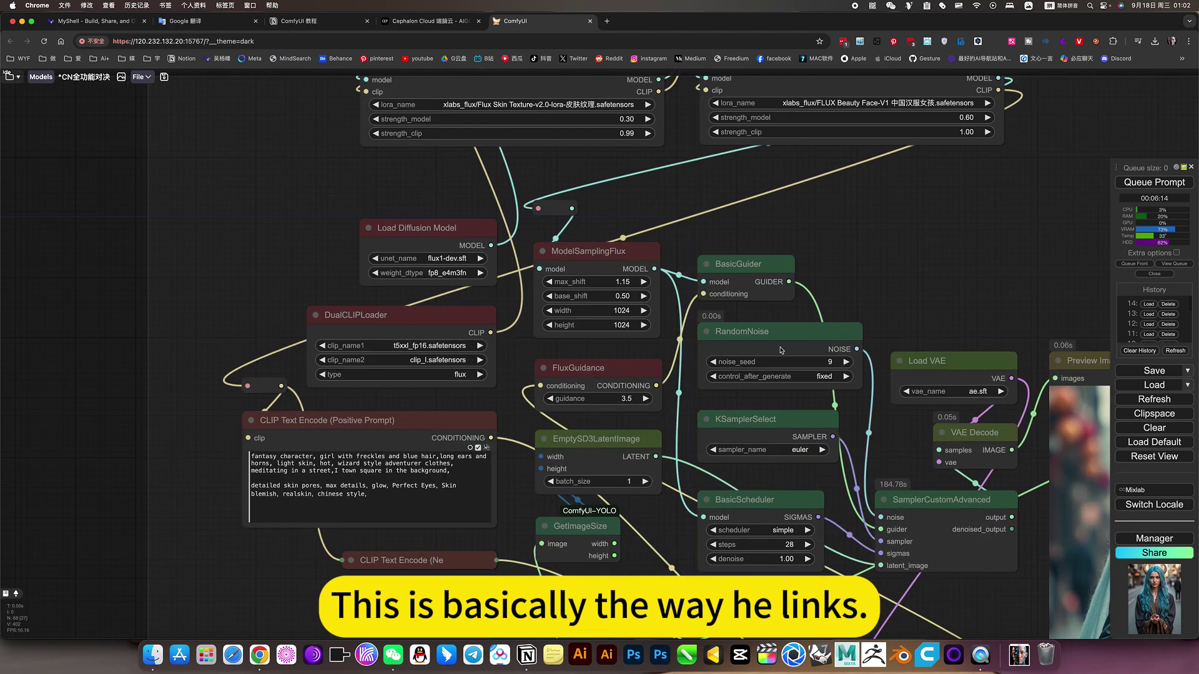
click(794, 505)
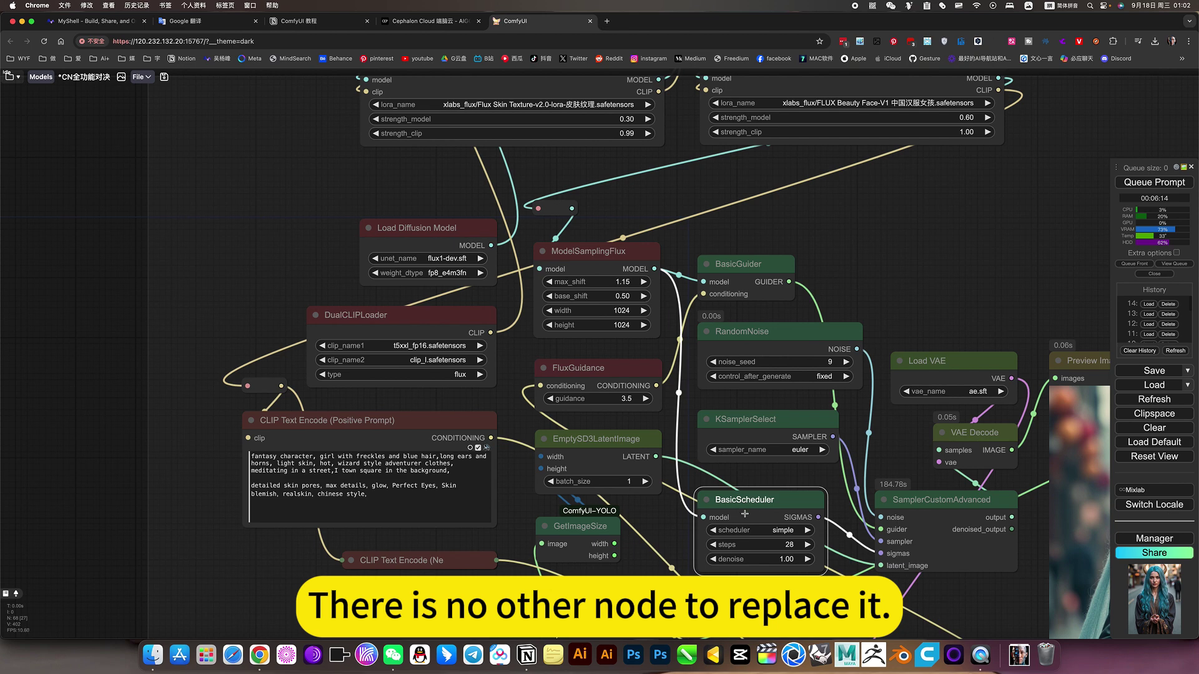
scroll(745, 514, down, 5)
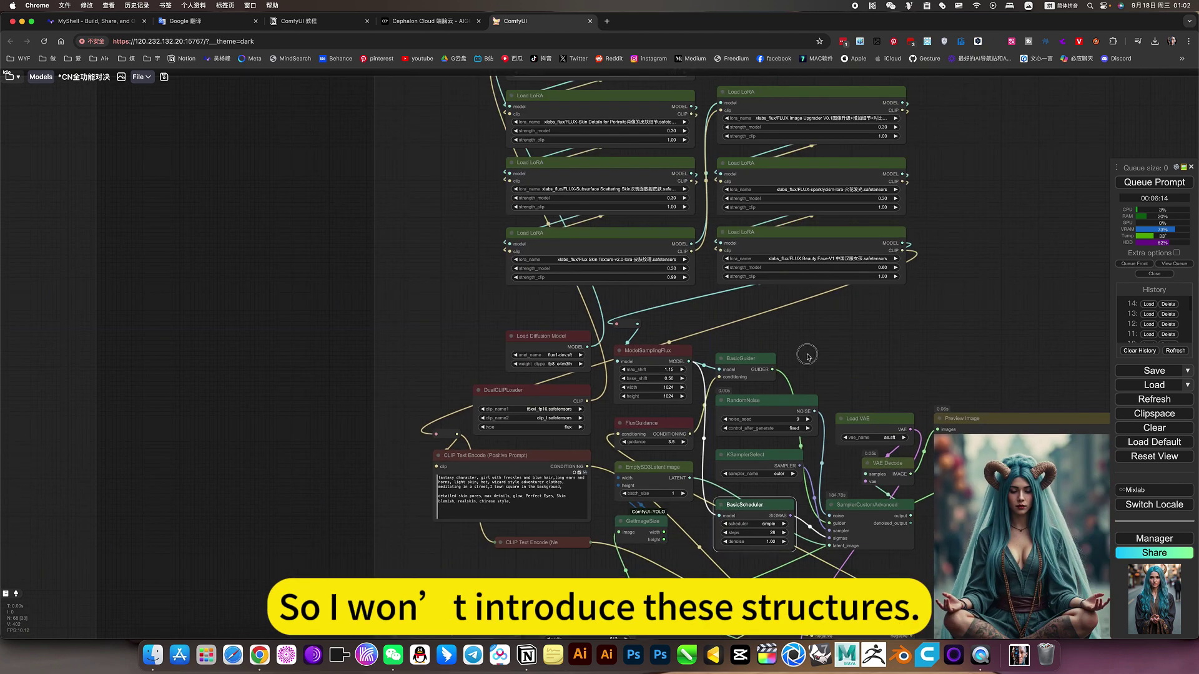
drag(807, 354, 658, 238)
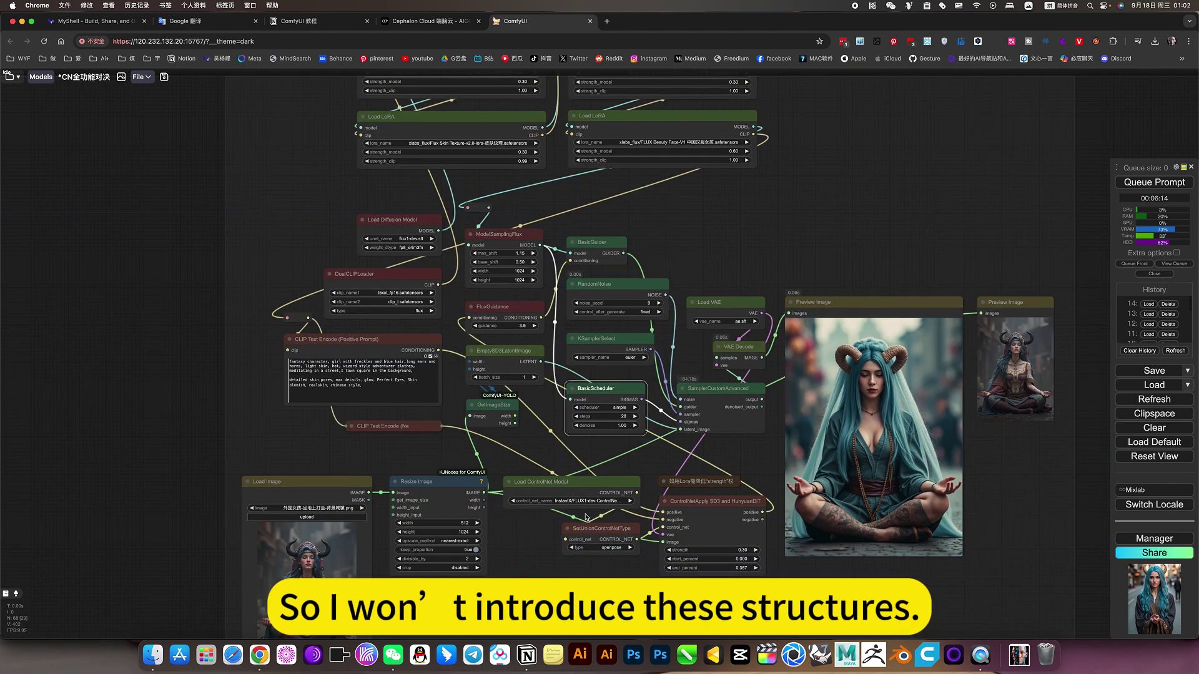
Compare the best workflow's Load ControlNet Model node with the default workflow's InstantX Flux Union ControlNet Loader
scroll(586, 517, down, 6)
scroll(852, 455, up, 2)
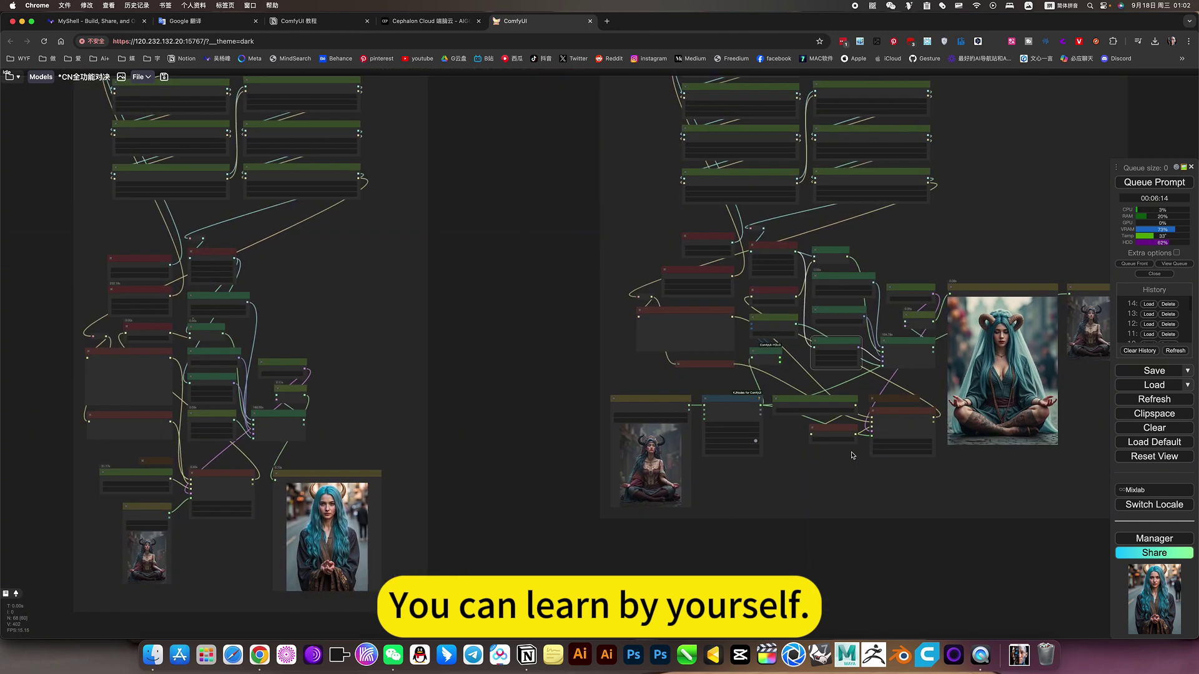
drag(794, 469, 790, 493)
scroll(802, 474, up, 5)
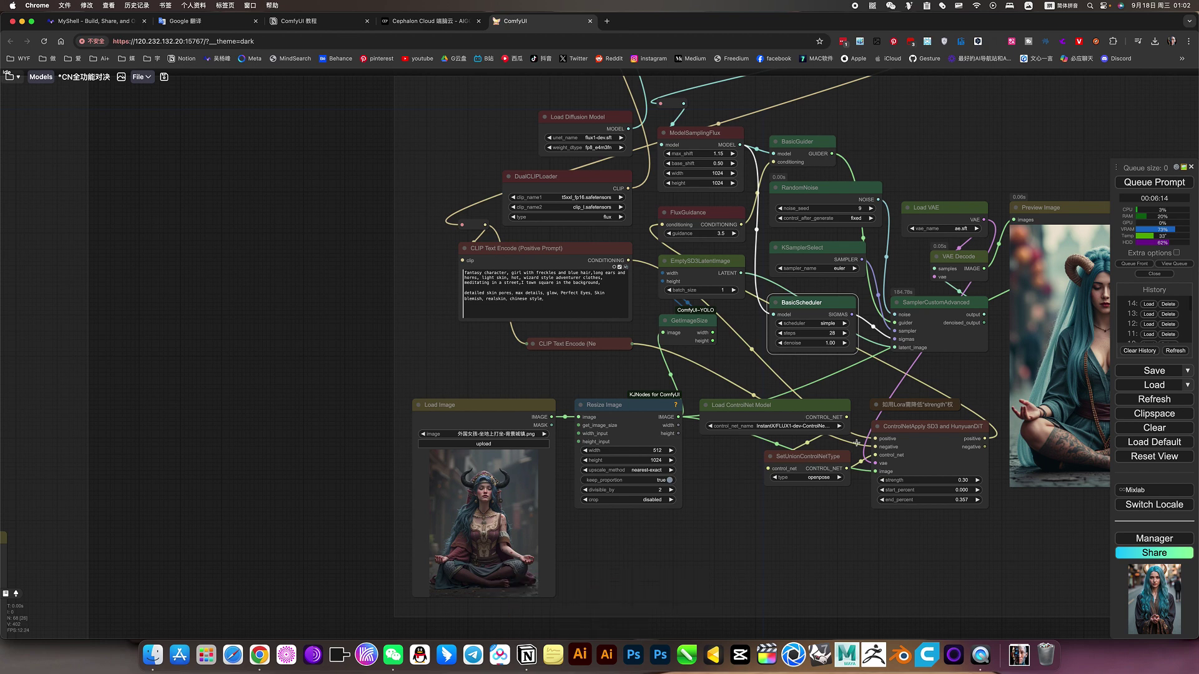
click(771, 407)
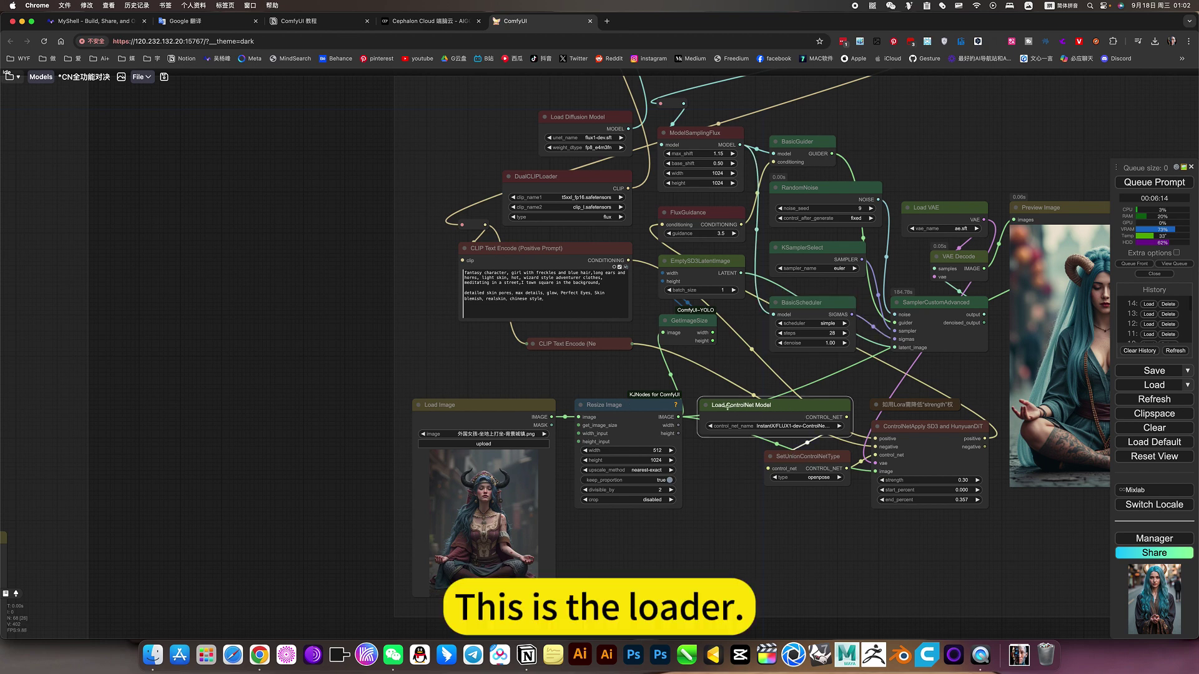
scroll(582, 431, down, 10)
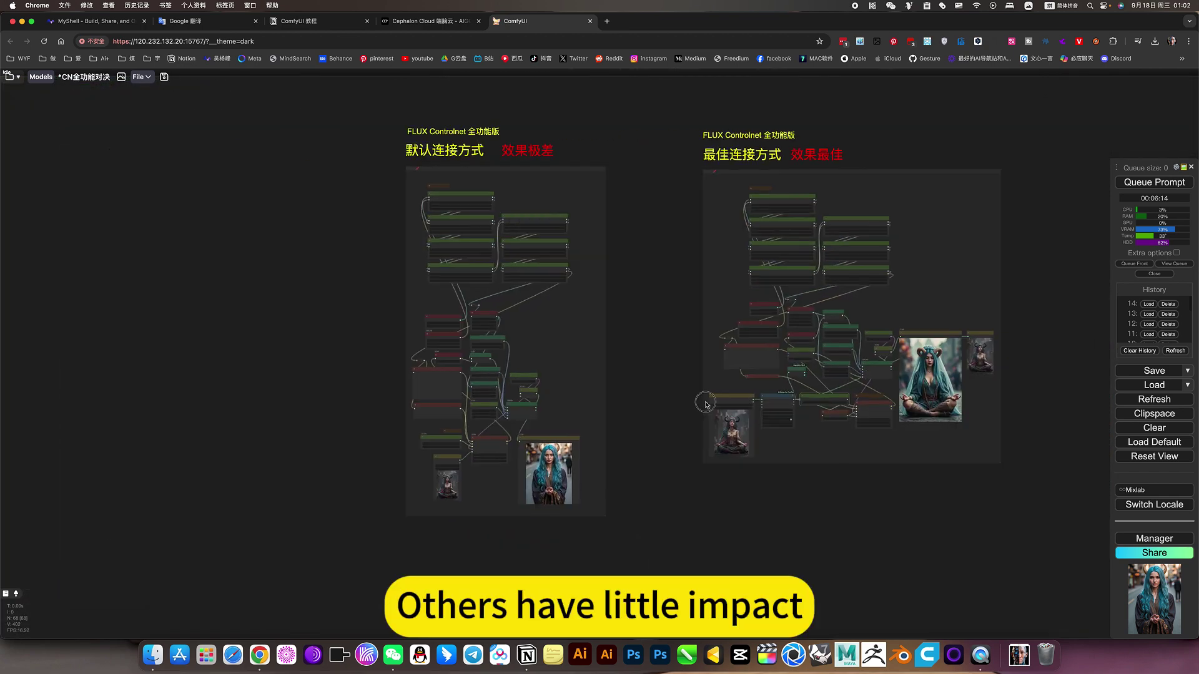
scroll(523, 431, up, 10)
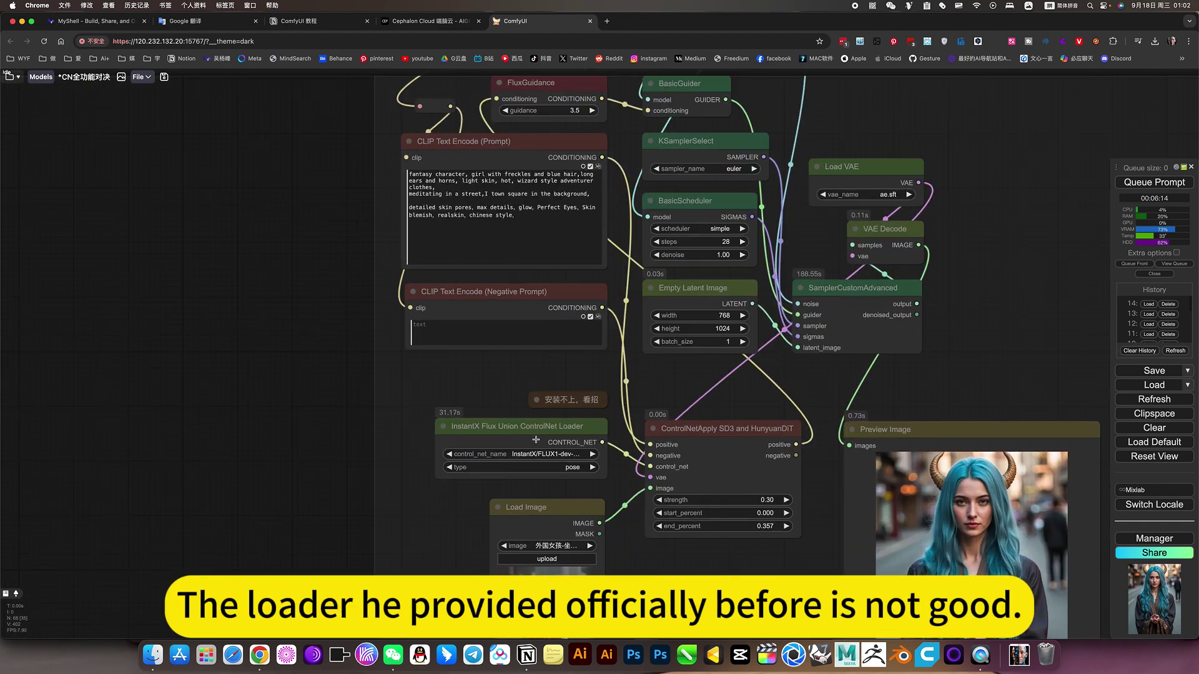
Select the default workflow's InstantX Flux Union ControlNet Loader and examine its replacement in the best workflow, the Load ControlNet Model and SetUnionControlNetType nodes
click(519, 416)
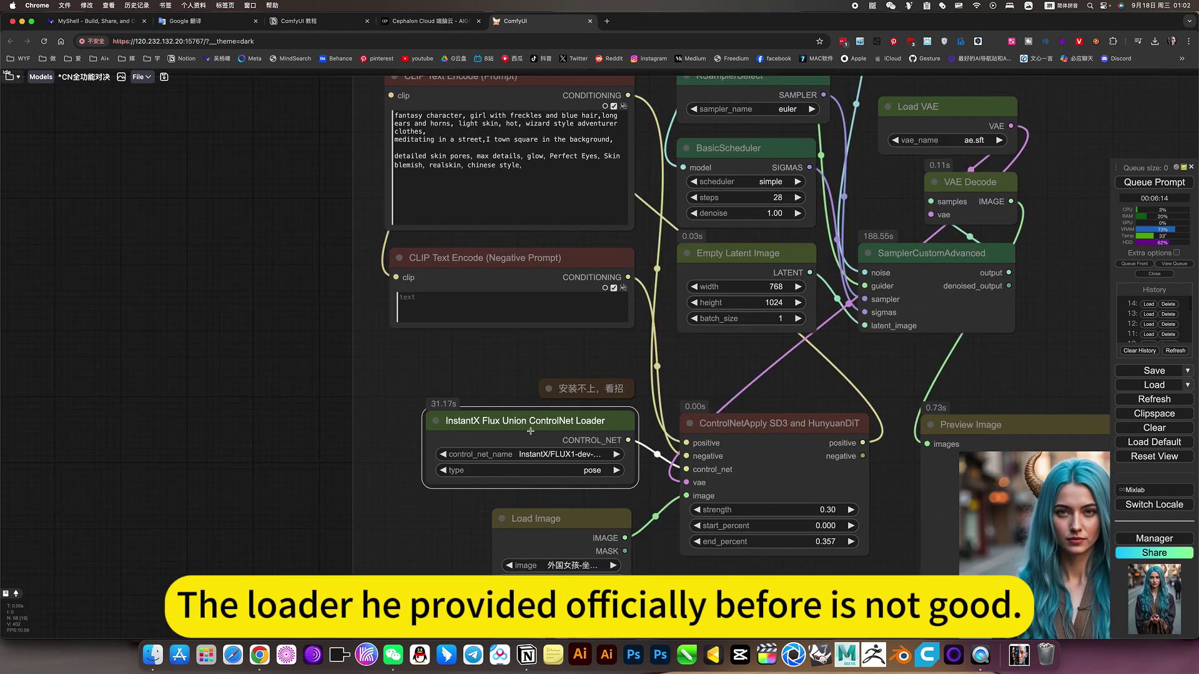
scroll(561, 429, down, 10)
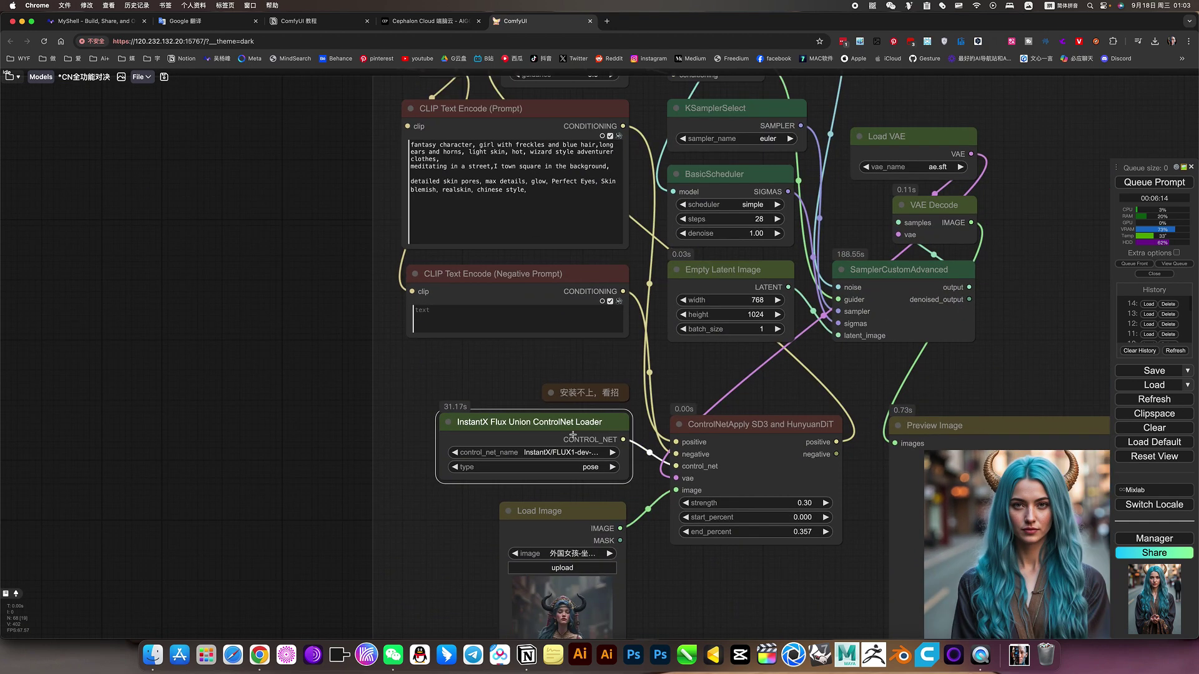
drag(581, 435, 373, 443)
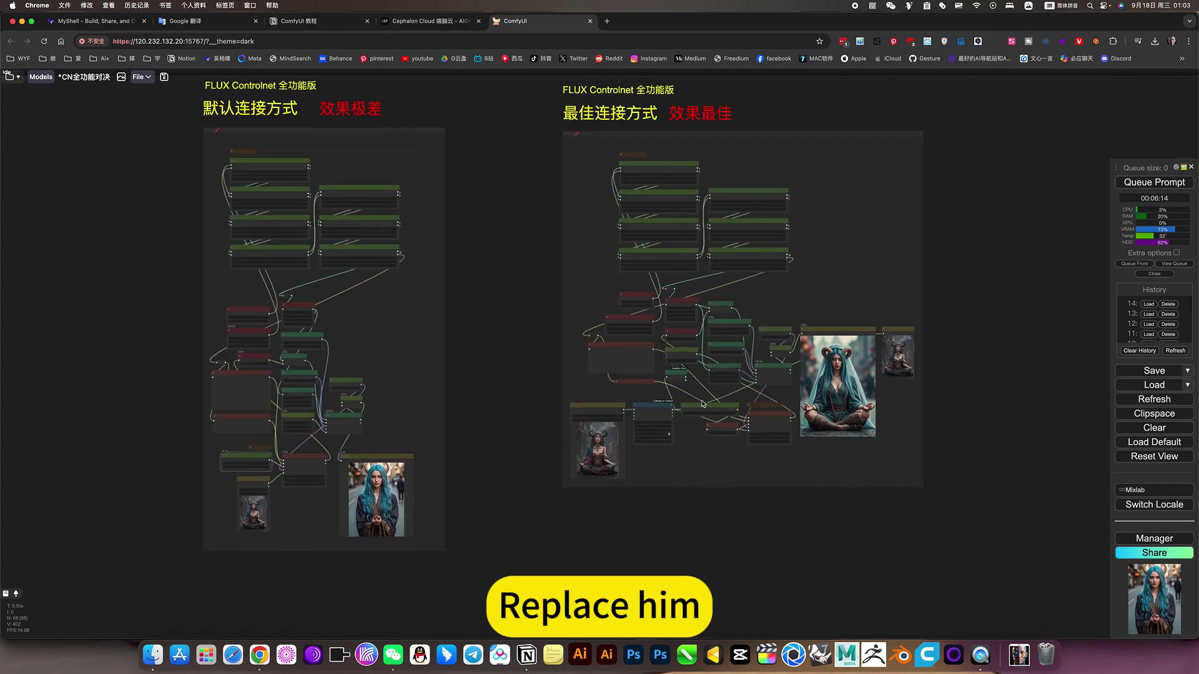
scroll(703, 390, up, 16)
scroll(755, 402, down, 10)
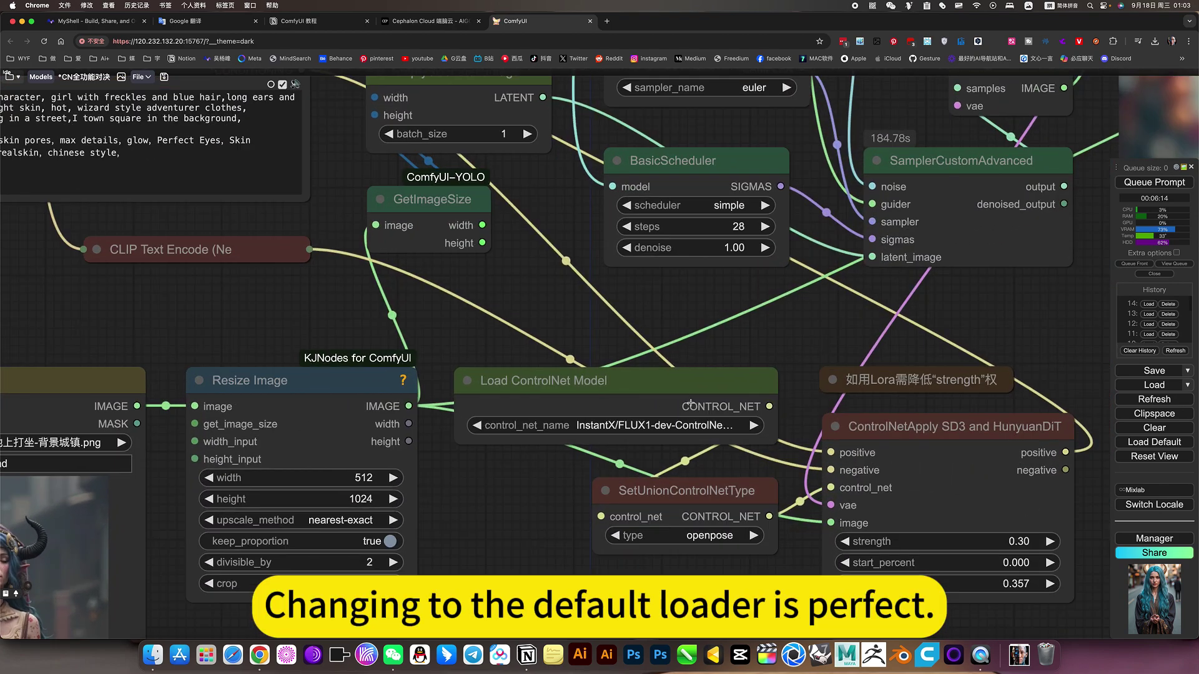
View both workflows side by side, and inspect the best workflow's LoRA chain, sampling nodes and preview images
scroll(692, 406, down, 5)
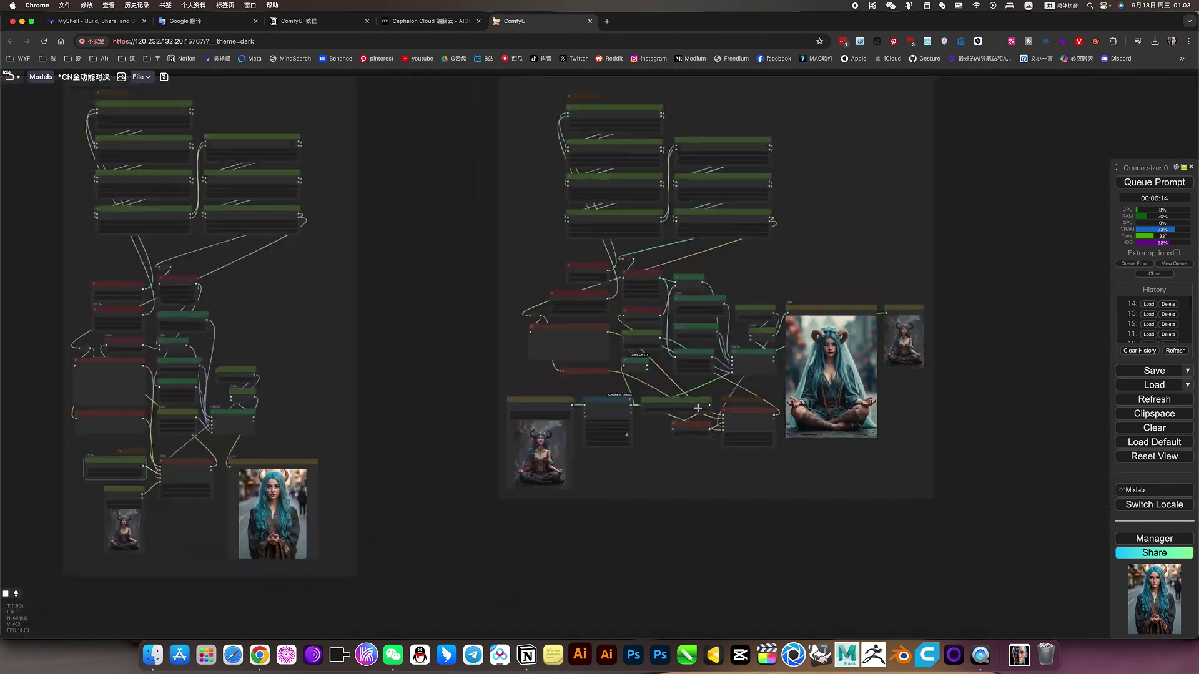
drag(832, 255, 840, 337)
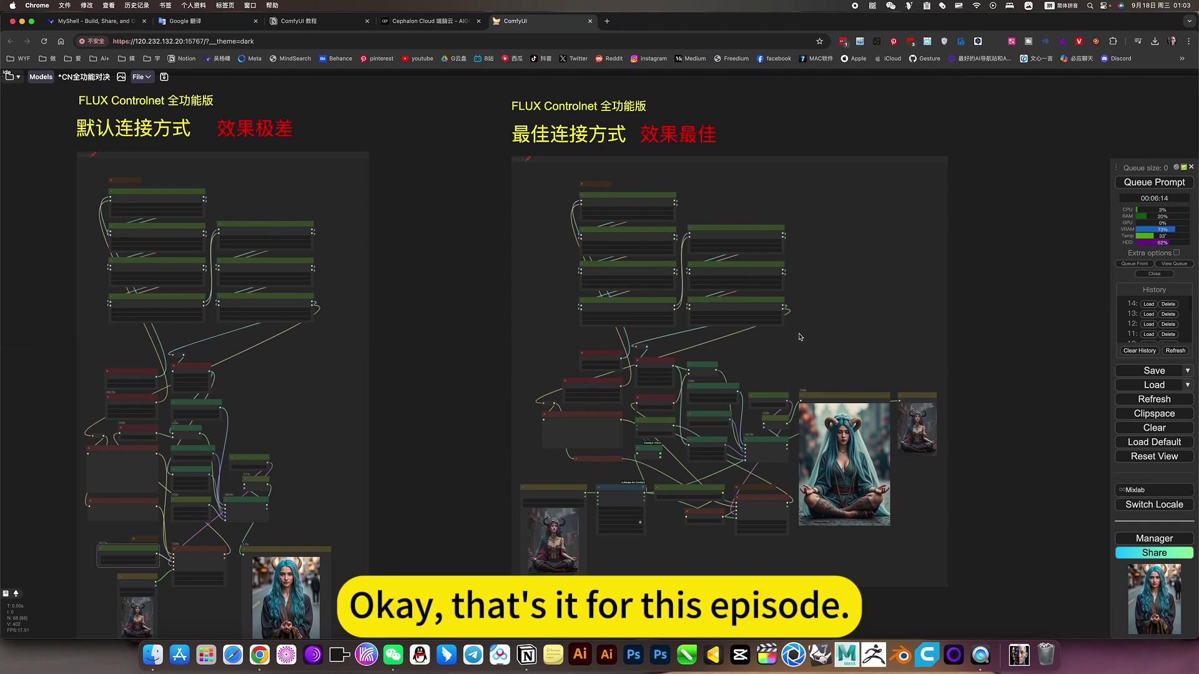
scroll(824, 319, up, 6)
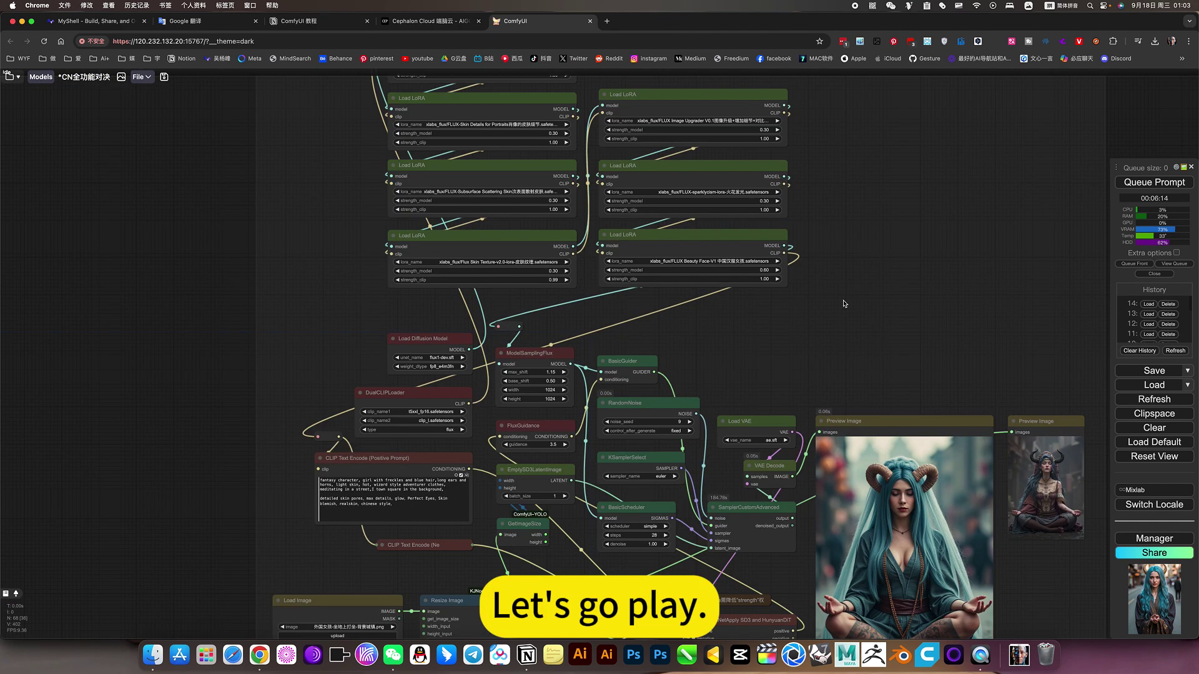